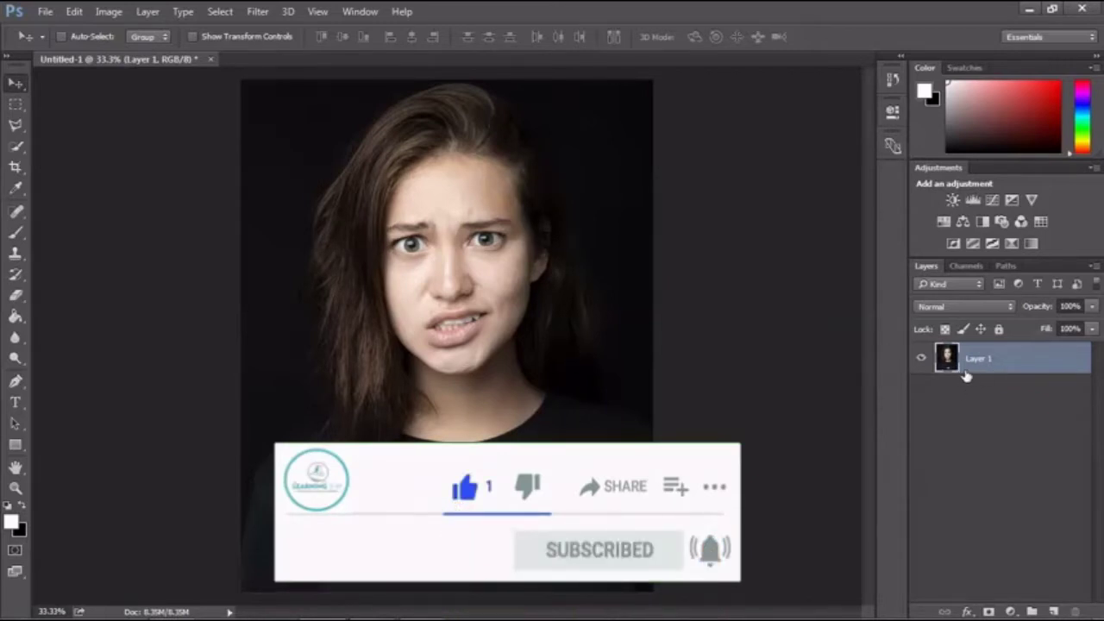
# Step: Apply Levels to the portrait with input values 6, 0.75 and 230
pyautogui.hotkey('ctrl', 'l')
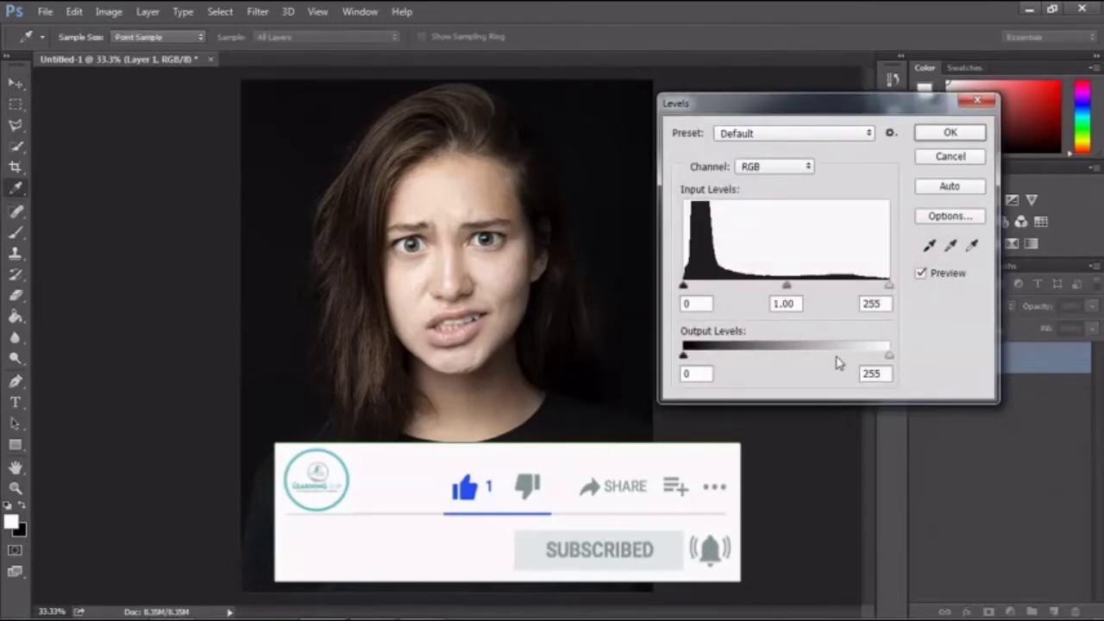
pyautogui.moveTo(787, 286); pyautogui.dragTo(805, 286)
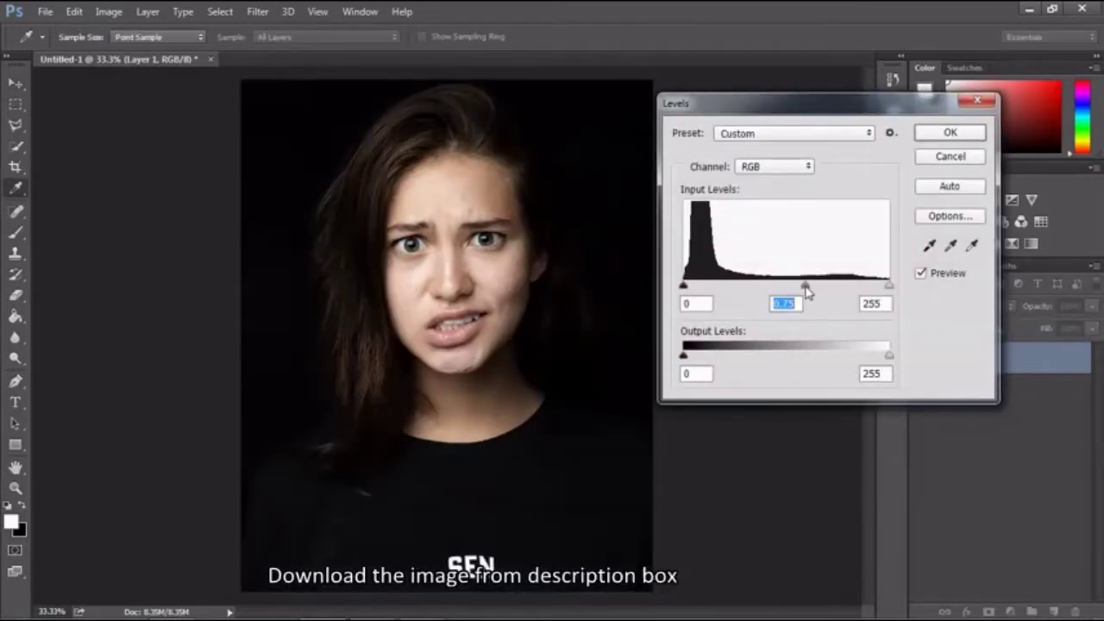
pyautogui.moveTo(890, 286); pyautogui.dragTo(876, 286)
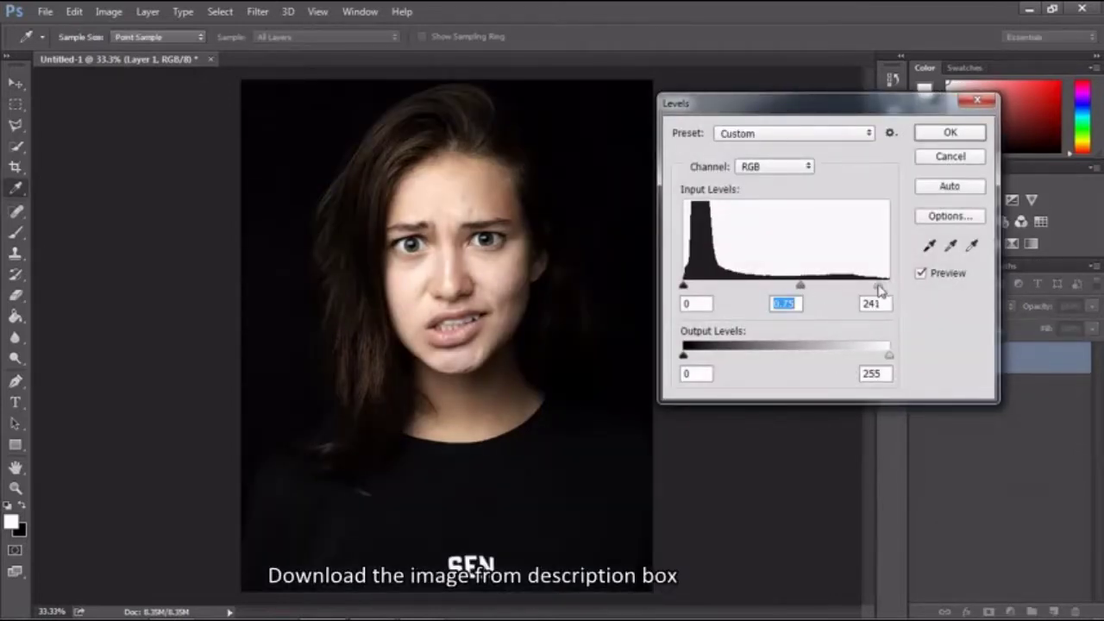
pyautogui.moveTo(684, 286); pyautogui.dragTo(687, 286)
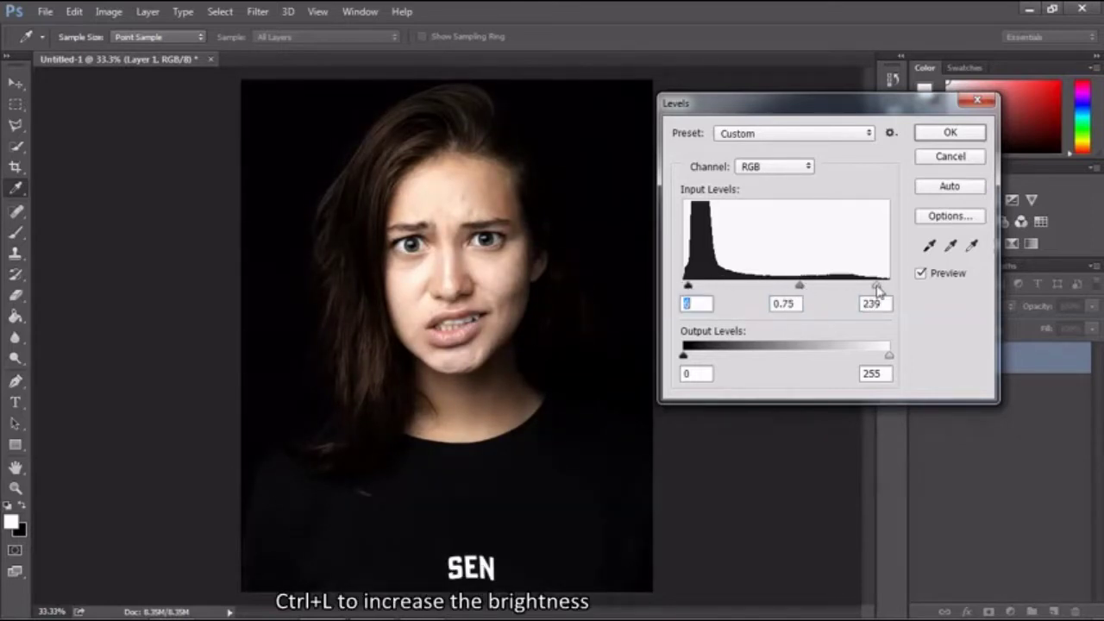
pyautogui.moveTo(877, 285); pyautogui.dragTo(869, 285)
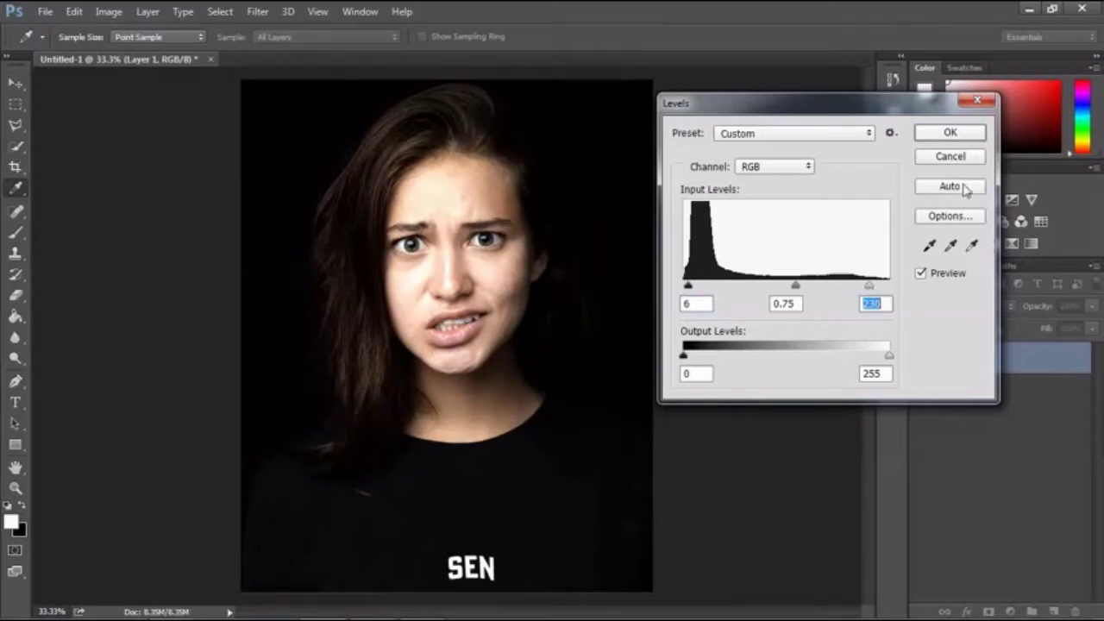
pyautogui.click(953, 136)
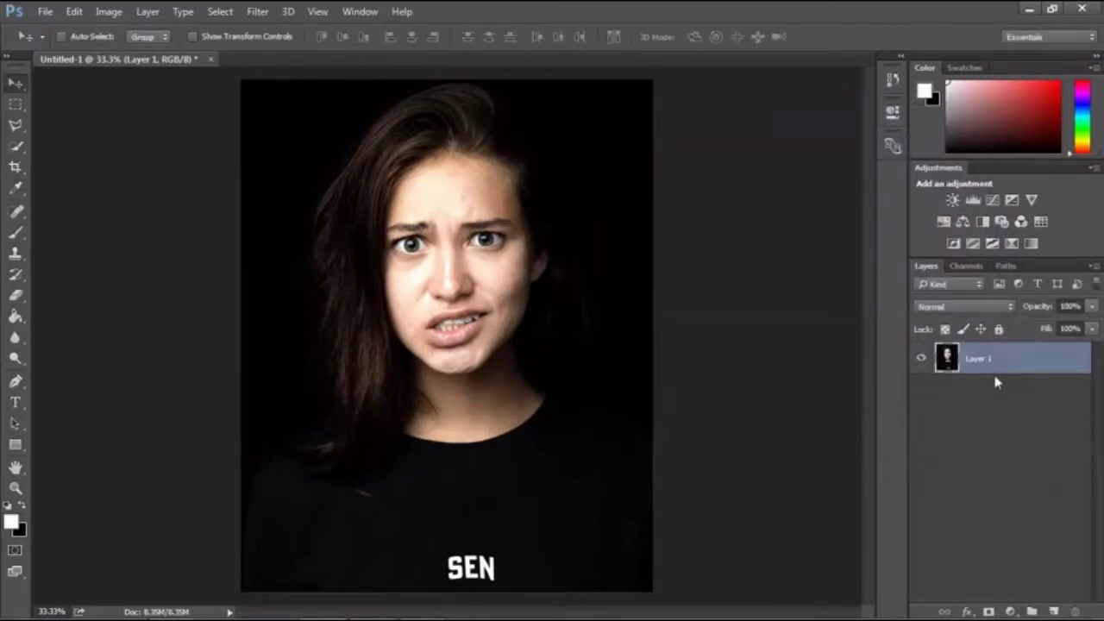
# Step: Add a new Layer 2 and fill it with black sampled from the background
pyautogui.click(1054, 611)
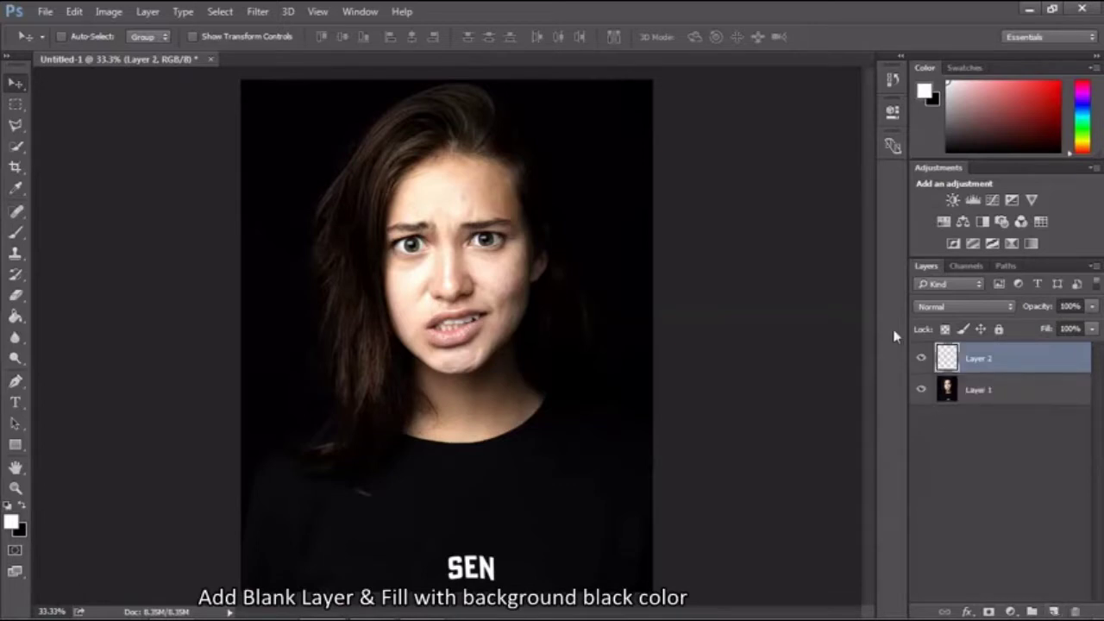
pyautogui.press('b')
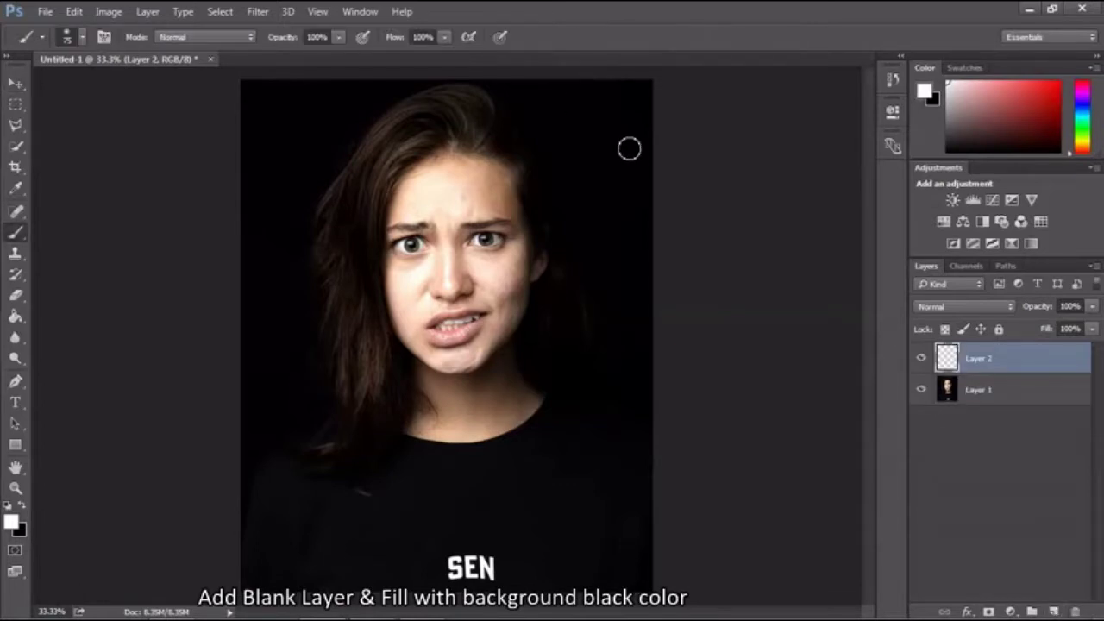
pyautogui.keyDown('alt'); pyautogui.click(629, 148); pyautogui.keyUp('alt')
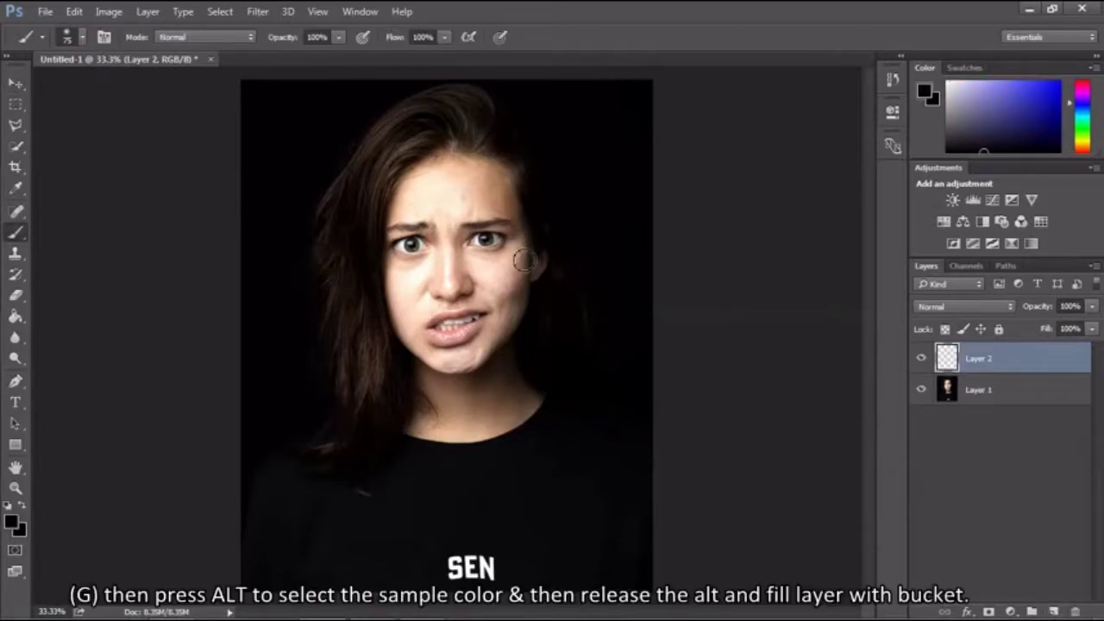
pyautogui.press('g')
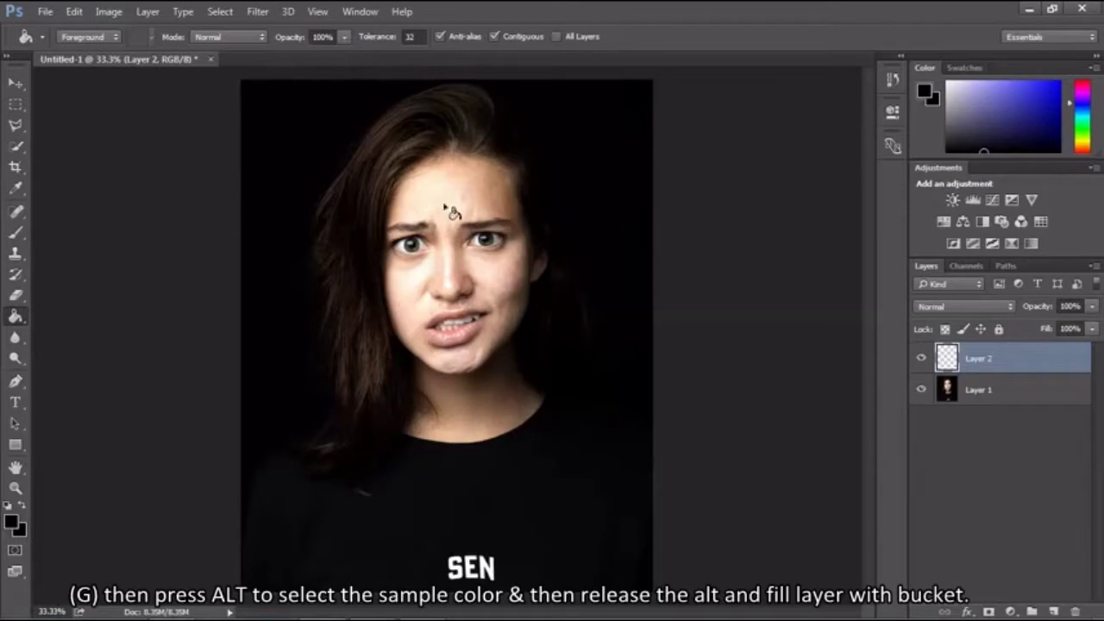
pyautogui.click(565, 247)
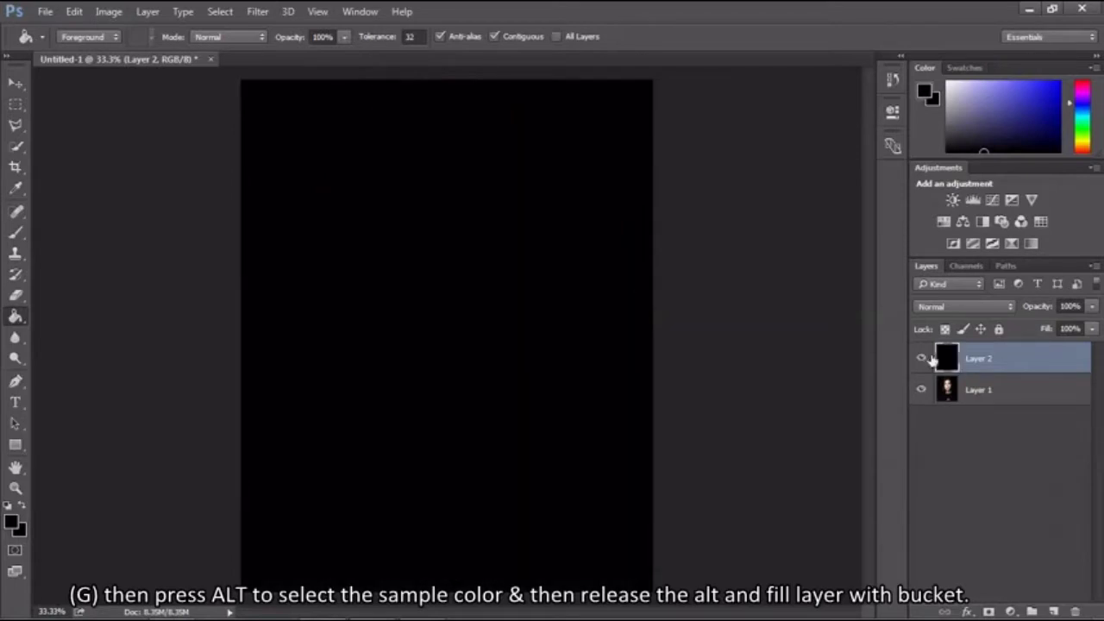
# Step: Duplicate the black layer and send Layer 2 to the bottom of the stack
pyautogui.hotkey('ctrl', 'j')
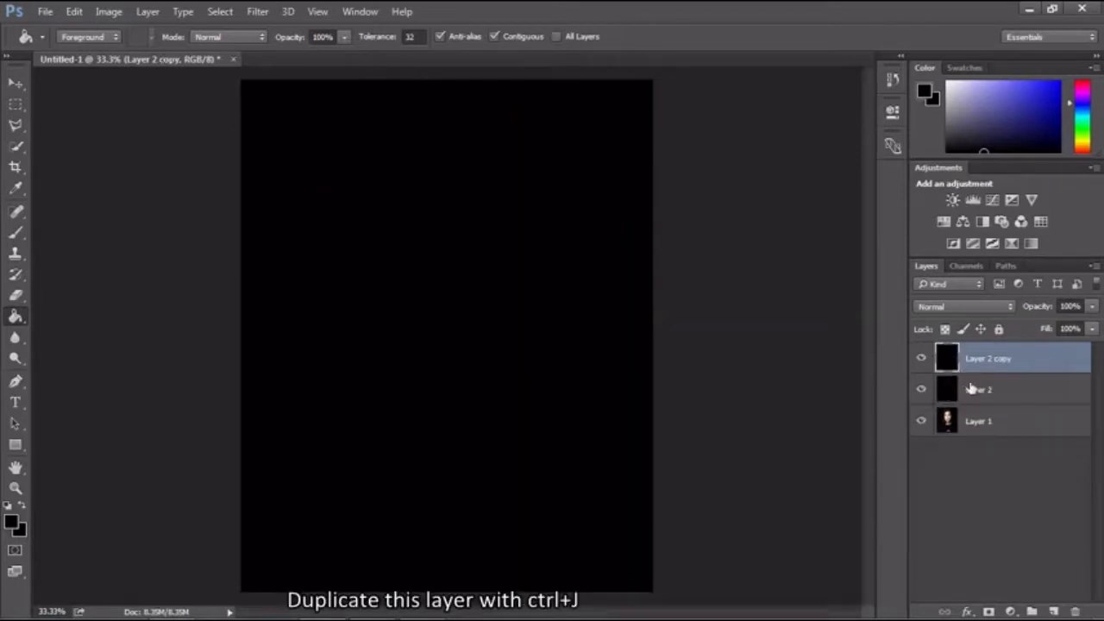
pyautogui.click(974, 390)
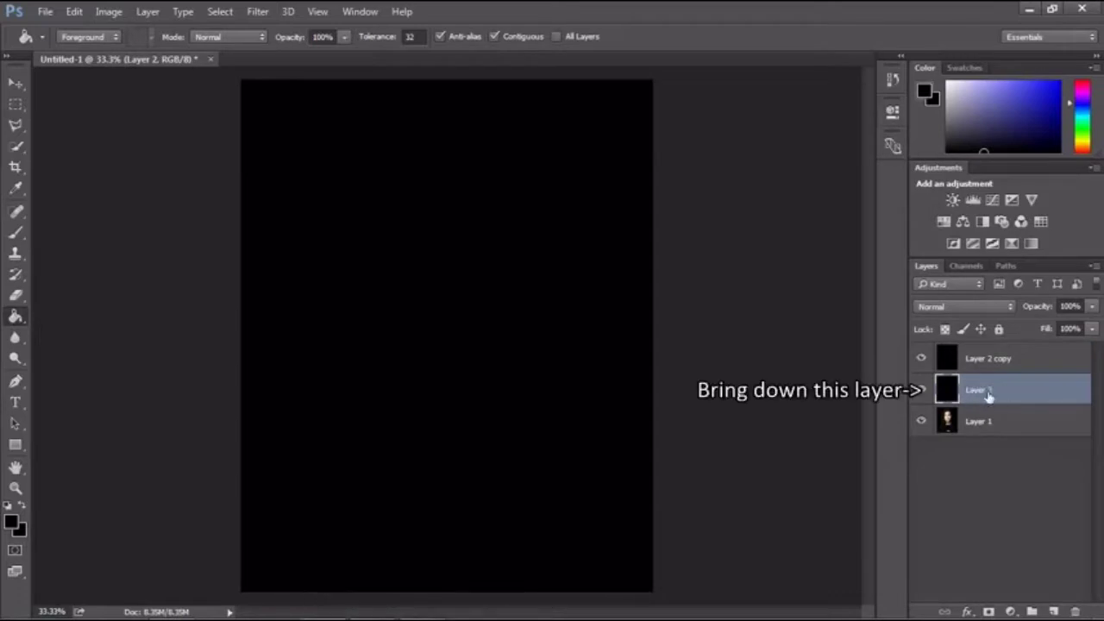
pyautogui.hotkey('ctrl', ']')
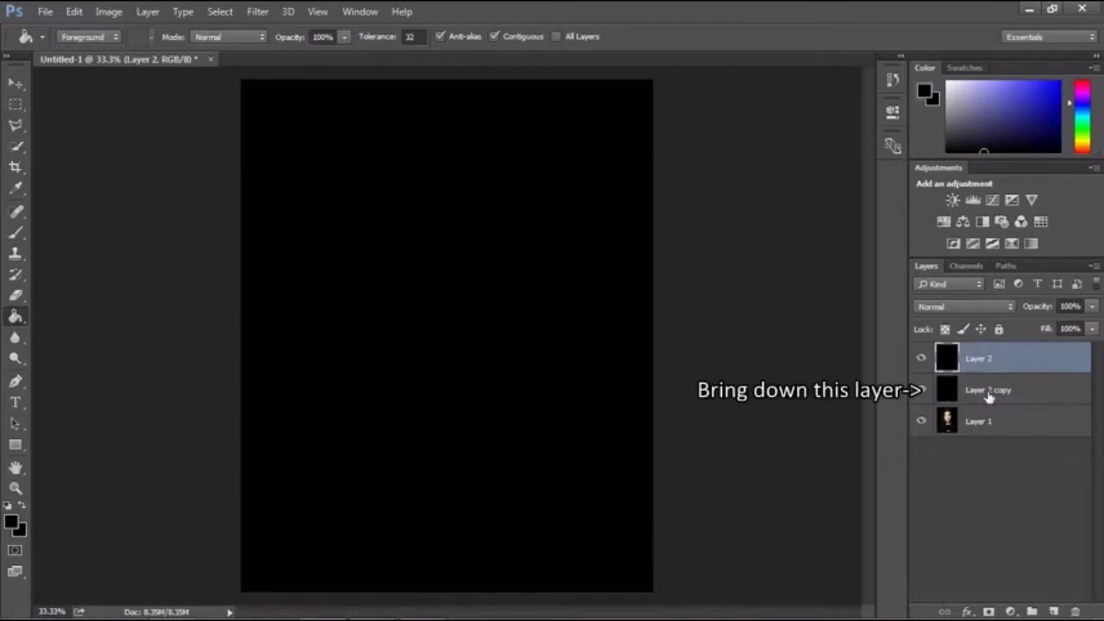
pyautogui.hotkey('ctrl', '[')
pyautogui.hotkey('ctrl', '[')
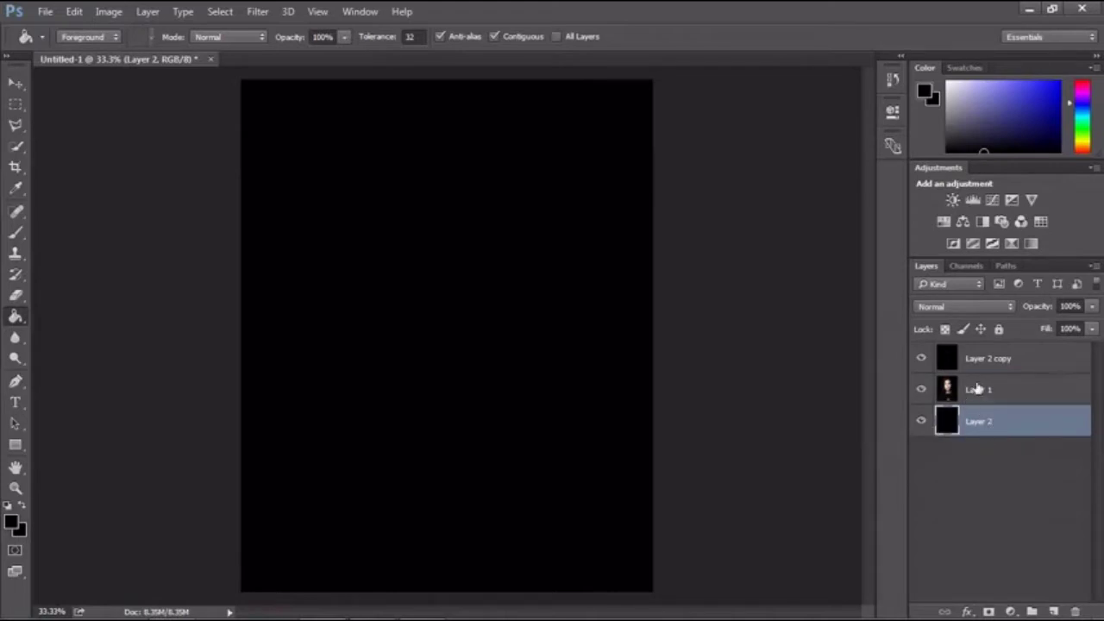
# Step: Give Layer 2 copy an inverted layer mask so the portrait shows through
pyautogui.click(965, 390)
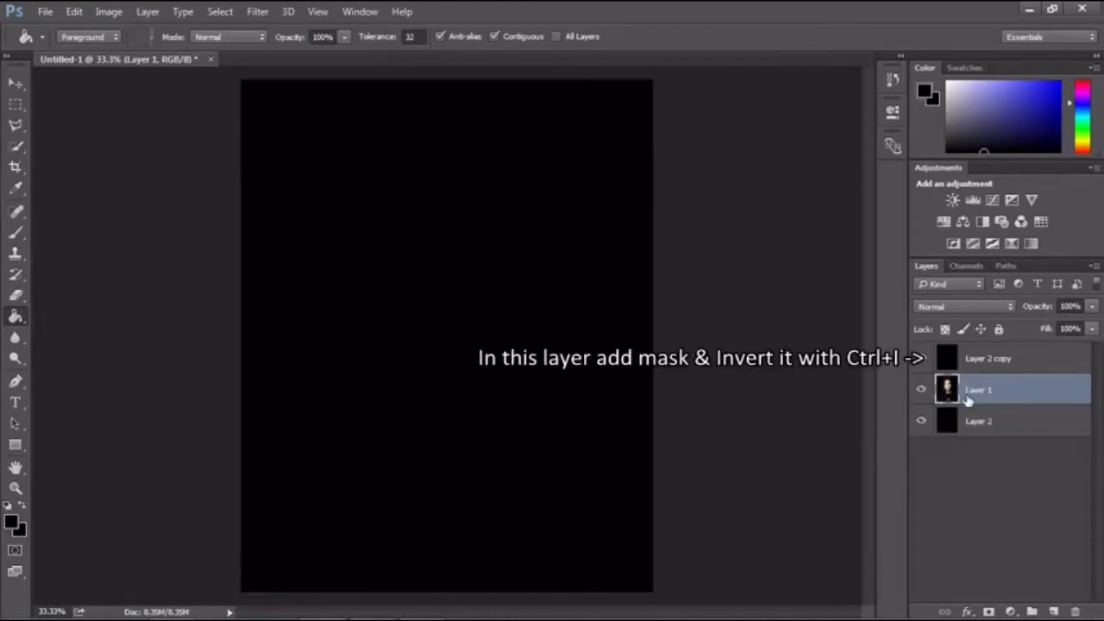
pyautogui.click(965, 363)
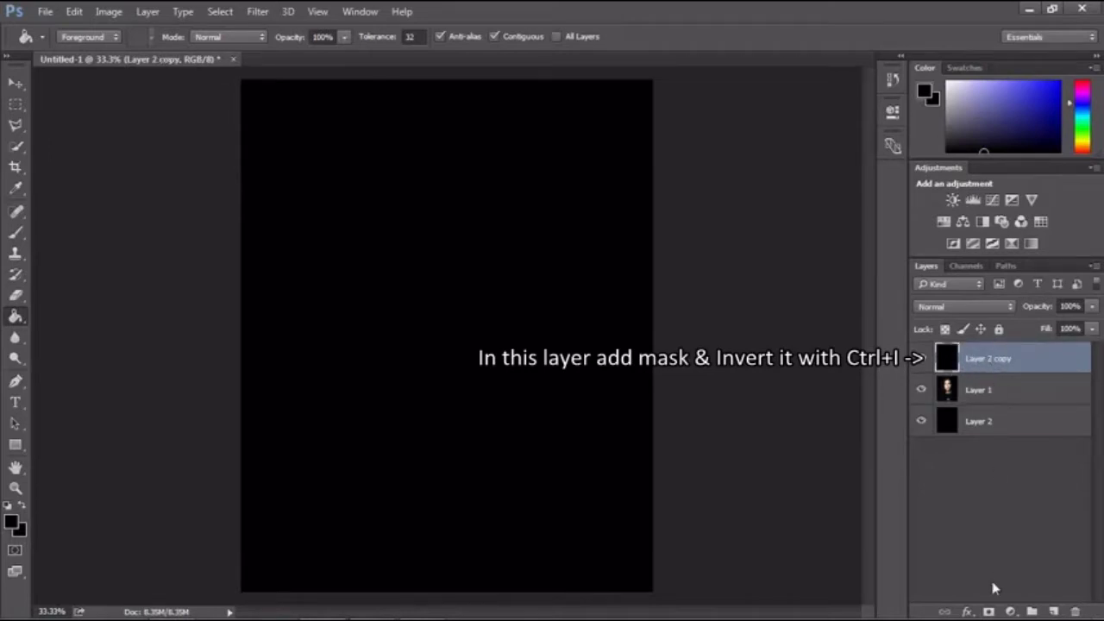
pyautogui.click(988, 612)
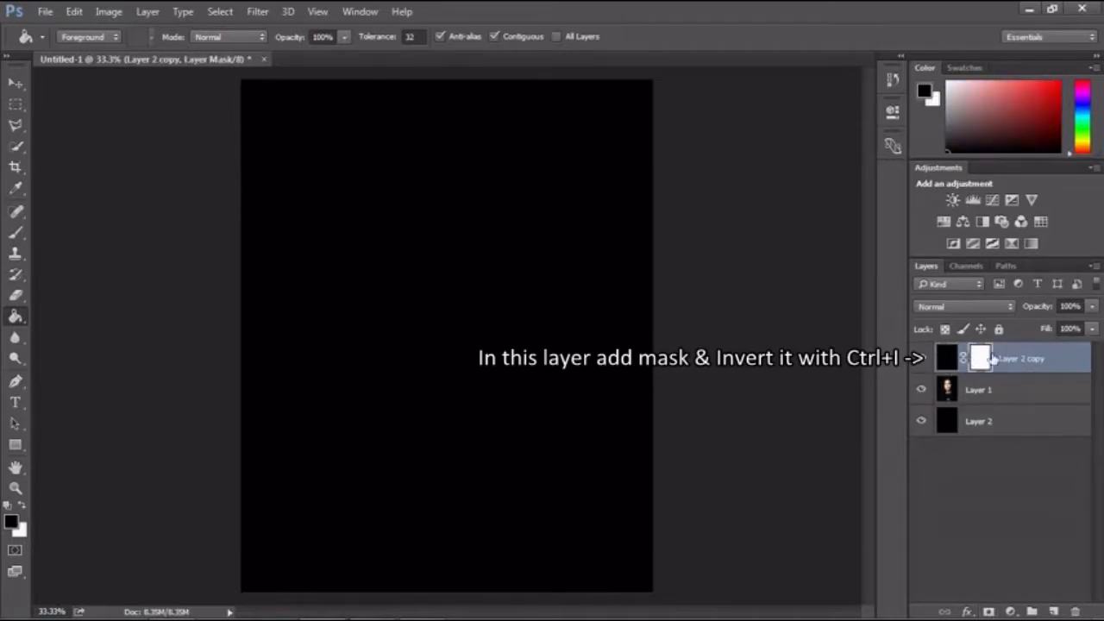
pyautogui.hotkey('ctrl', 'i')
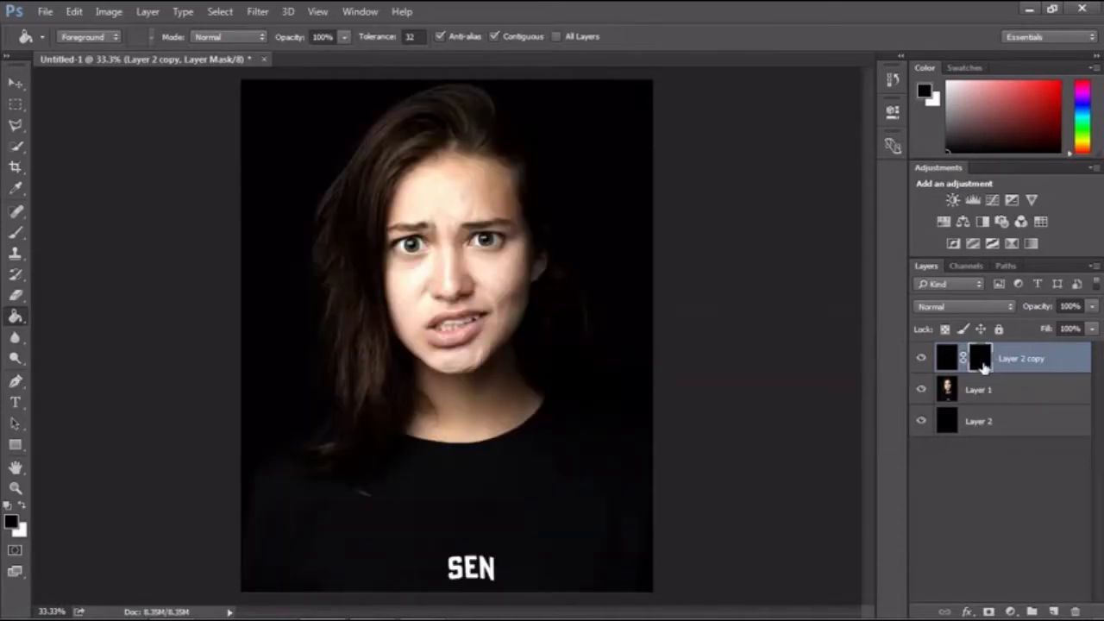
# Step: Drag the portrait on Layer 1 lower on the canvas with the Move tool
pyautogui.click(961, 391)
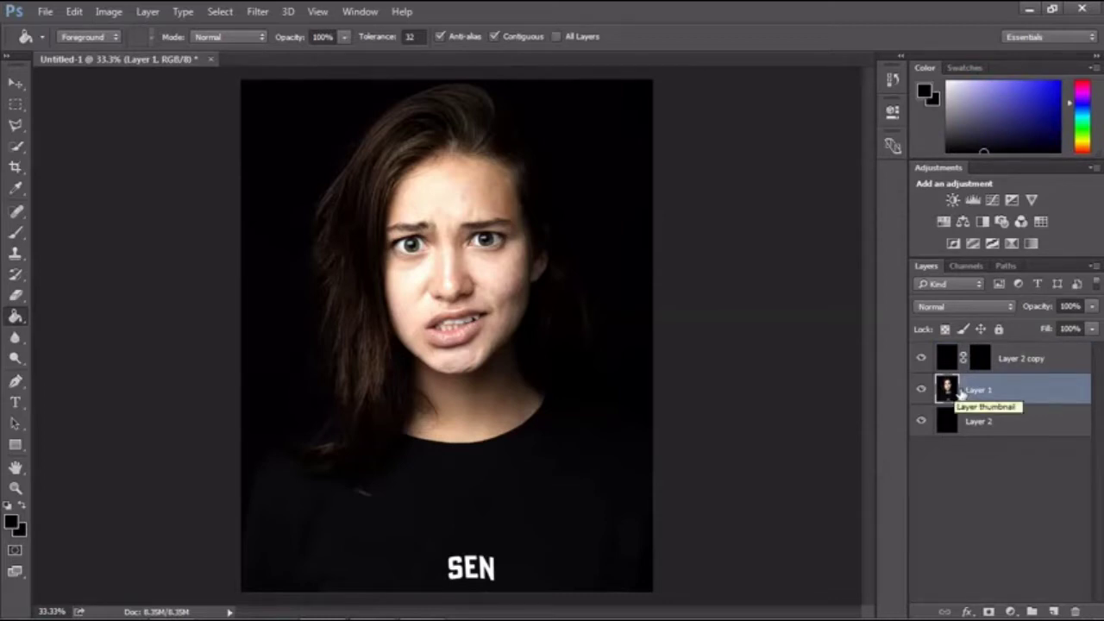
pyautogui.press('v')
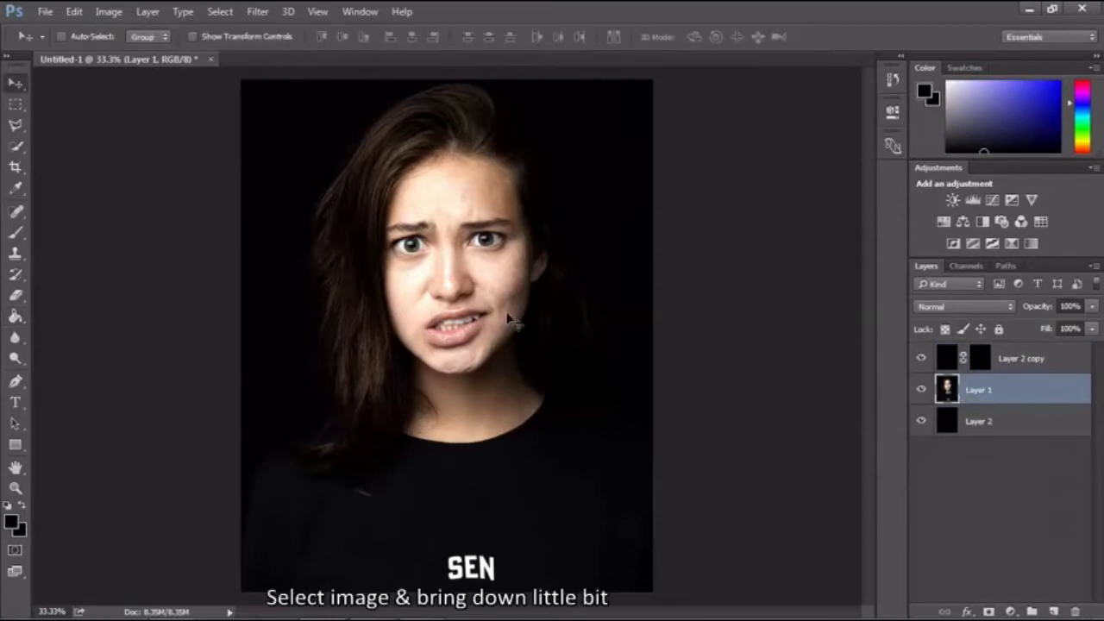
pyautogui.moveTo(509, 327)
pyautogui.mouseDown()
pyautogui.moveTo(514, 411)
pyautogui.moveTo(506, 383)
pyautogui.mouseUp()
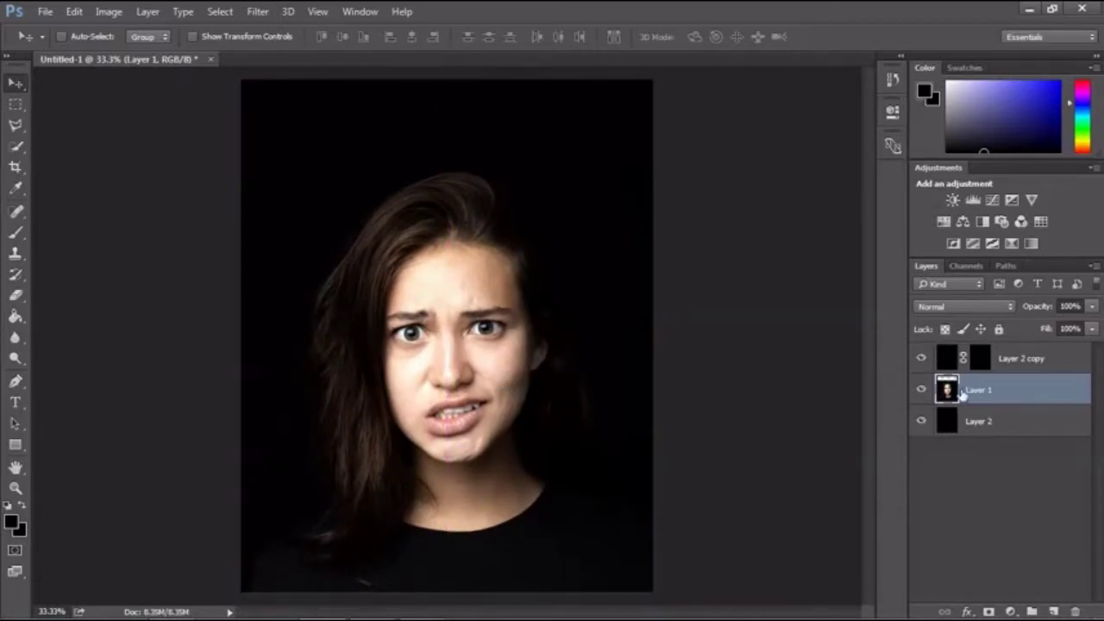
# Step: Select a rectangle above the eyebrows on the Layer 2 copy mask
pyautogui.click(986, 360)
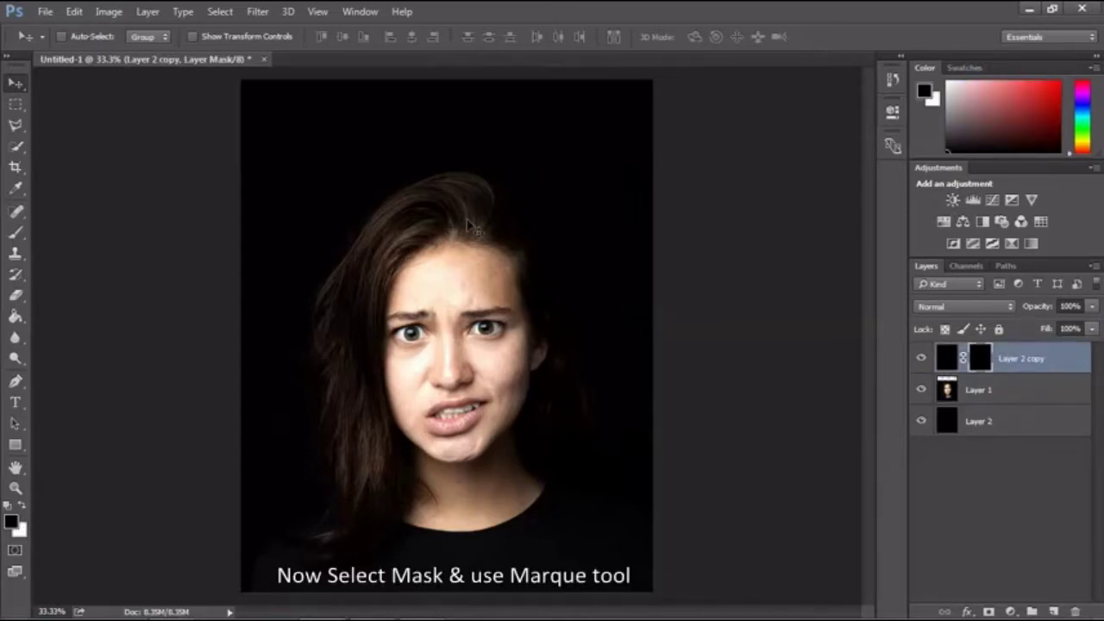
pyautogui.click(16, 104)
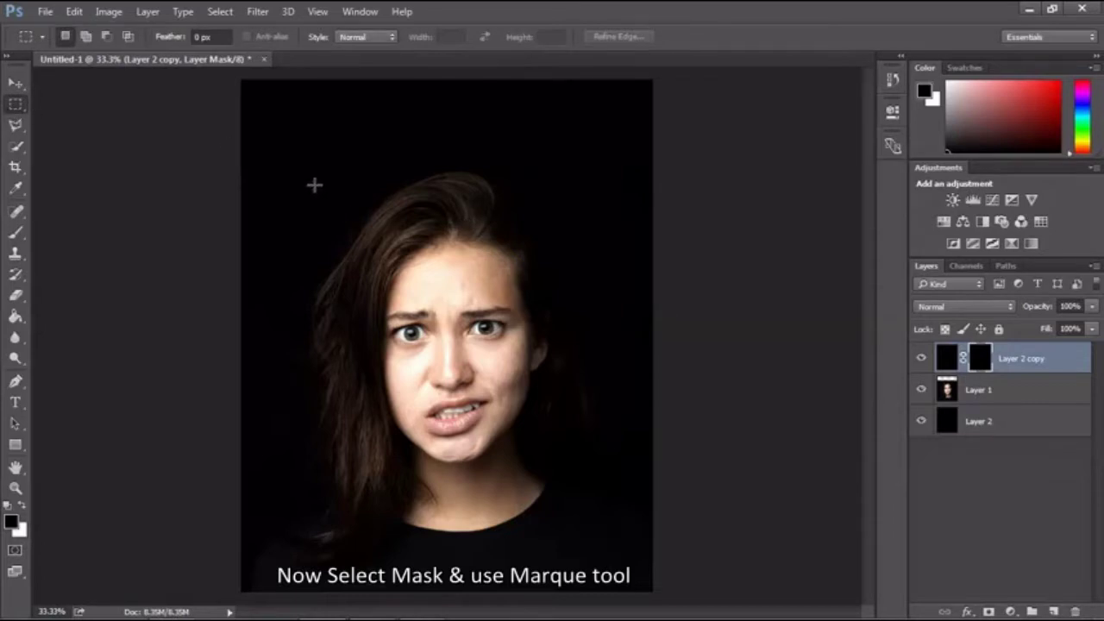
pyautogui.moveTo(308, 178); pyautogui.dragTo(597, 326)
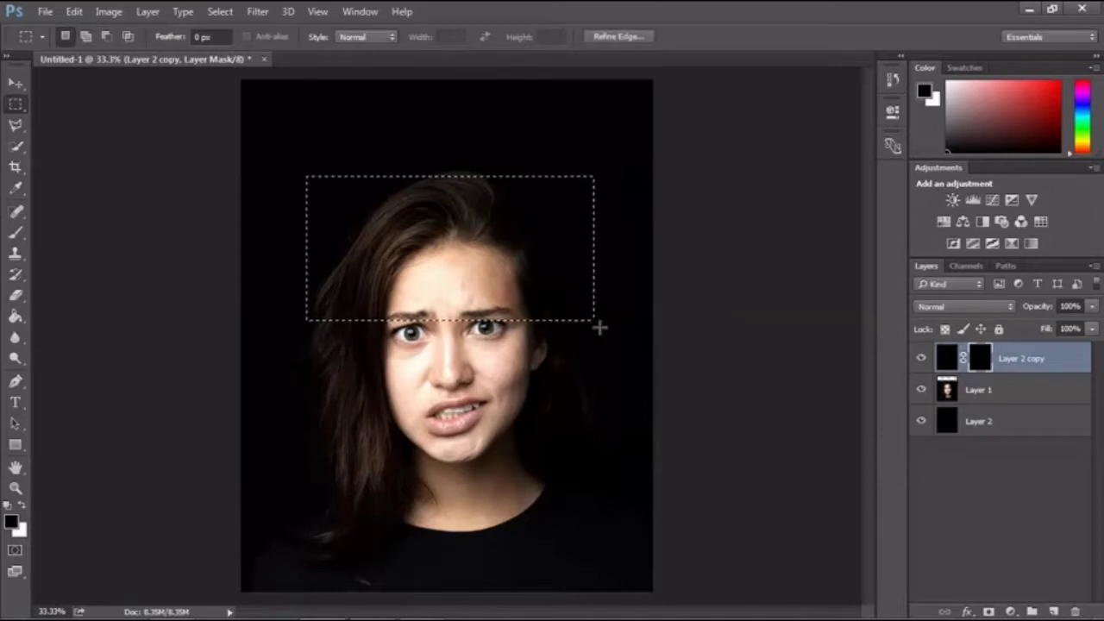
pyautogui.hotkey('ctrl', 'd')
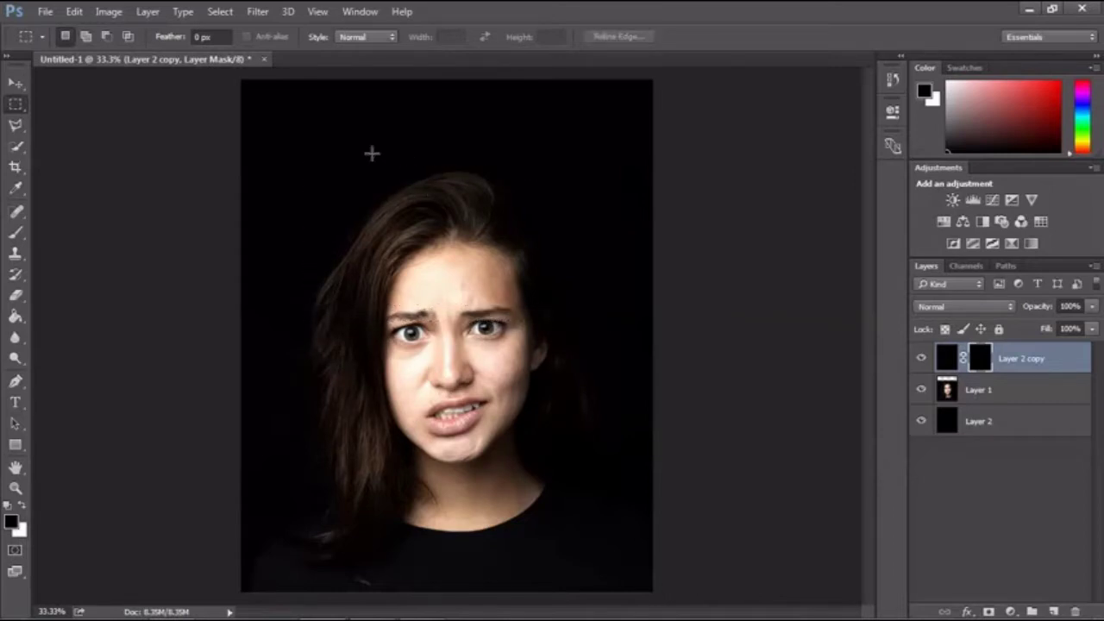
pyautogui.moveTo(324, 153); pyautogui.dragTo(593, 309)
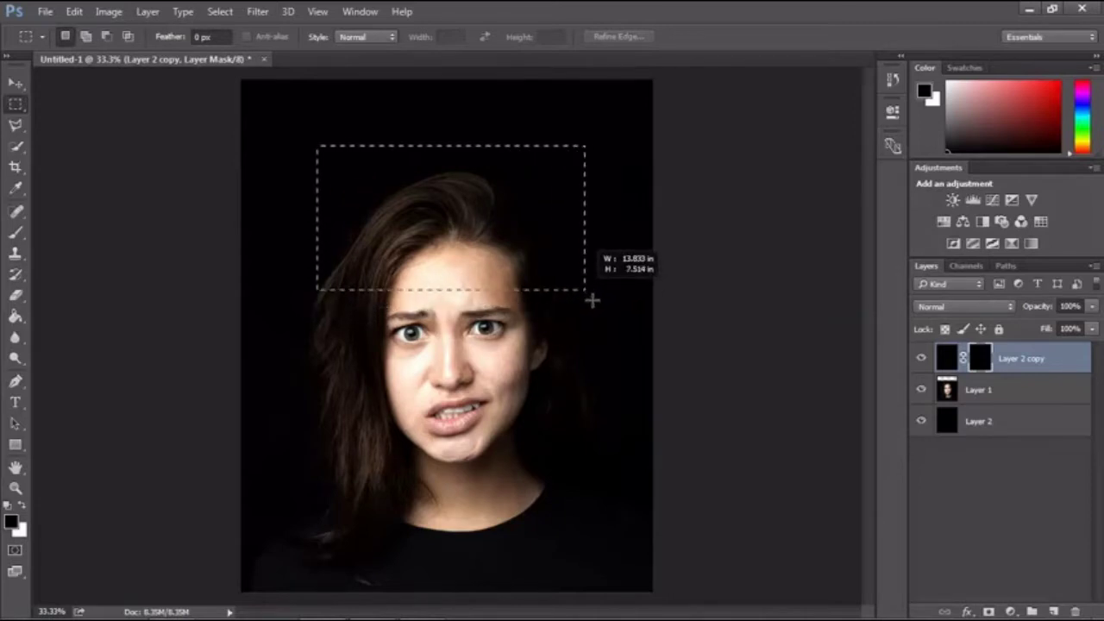
pyautogui.moveTo(592, 309)
pyautogui.mouseDown()
pyautogui.moveTo(602, 305)
pyautogui.moveTo(590, 302)
pyautogui.mouseUp()
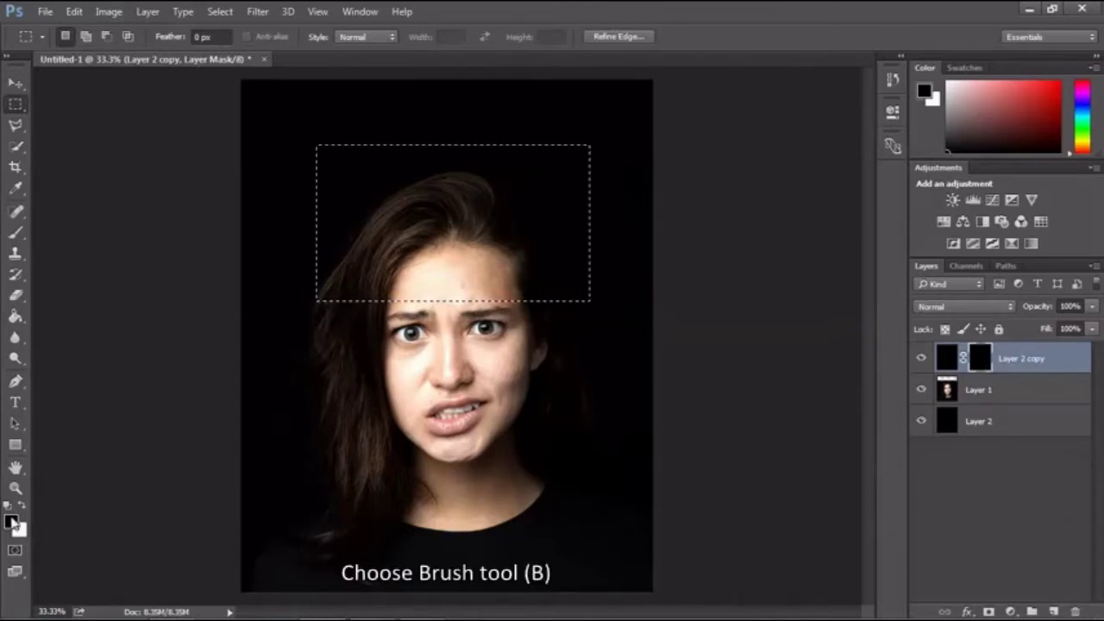
# Step: Paint the selection white with a 250 brush, deselect, and touch up the black top
pyautogui.click(23, 508)
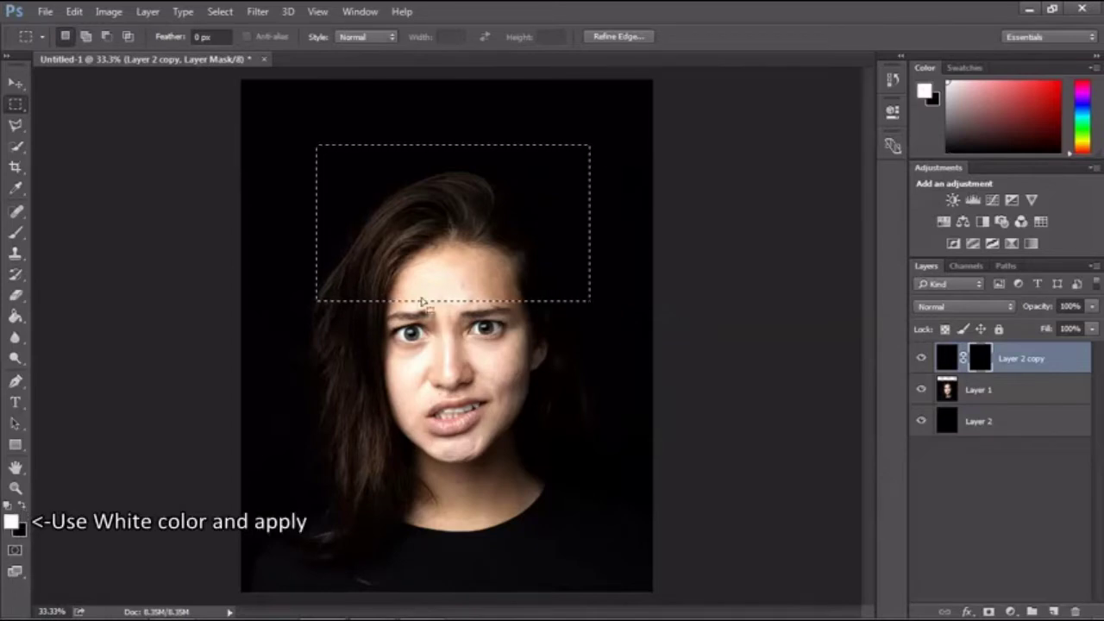
pyautogui.press('b')
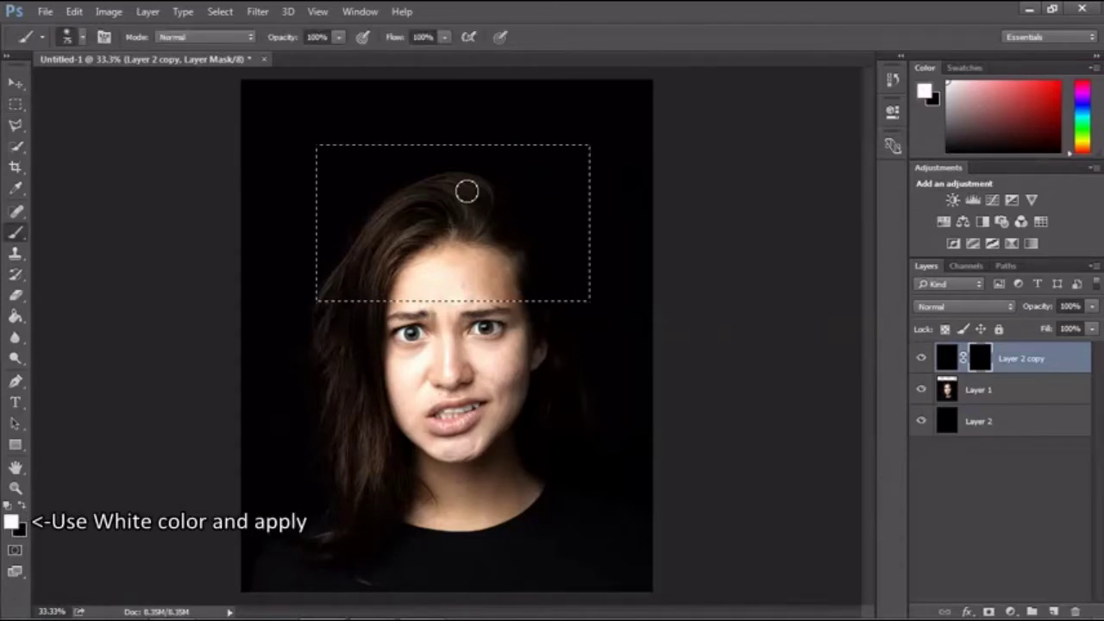
pyautogui.press(']')
pyautogui.press(']')
pyautogui.press(']')
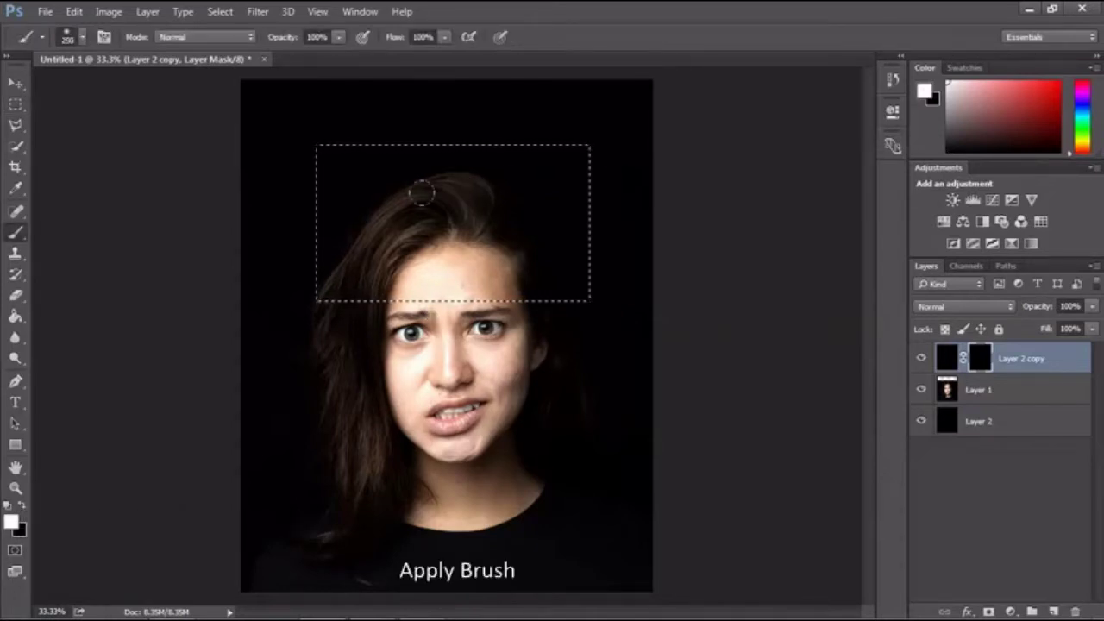
pyautogui.moveTo(421, 194)
pyautogui.mouseDown()
pyautogui.moveTo(353, 299)
pyautogui.moveTo(524, 267)
pyautogui.moveTo(574, 299)
pyautogui.moveTo(434, 281)
pyautogui.moveTo(454, 284)
pyautogui.mouseUp()
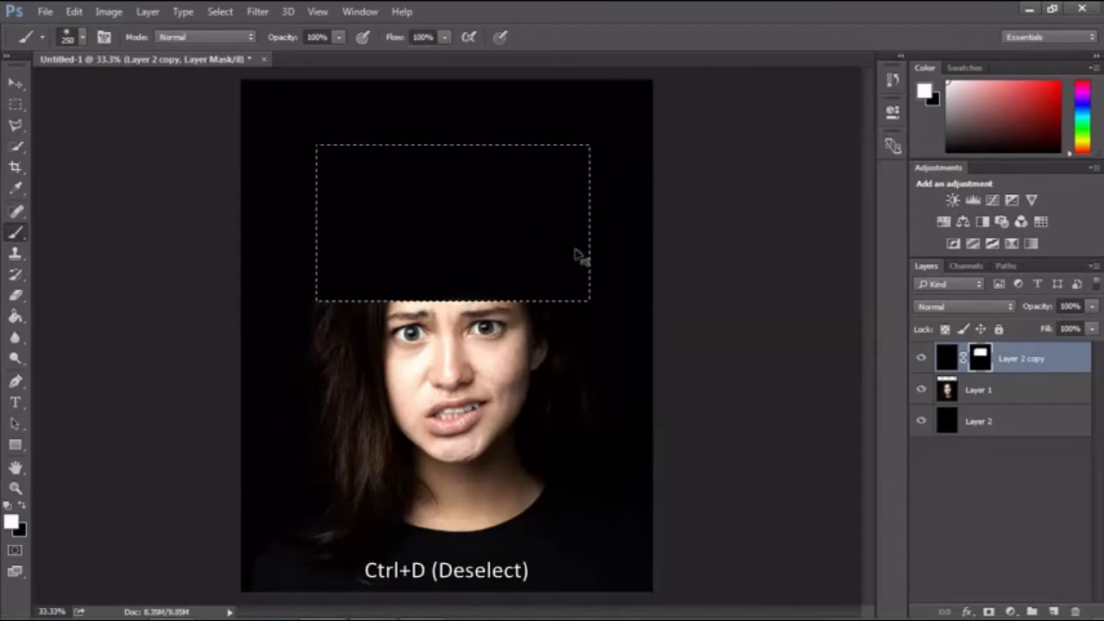
pyautogui.hotkey('ctrl', 'd')
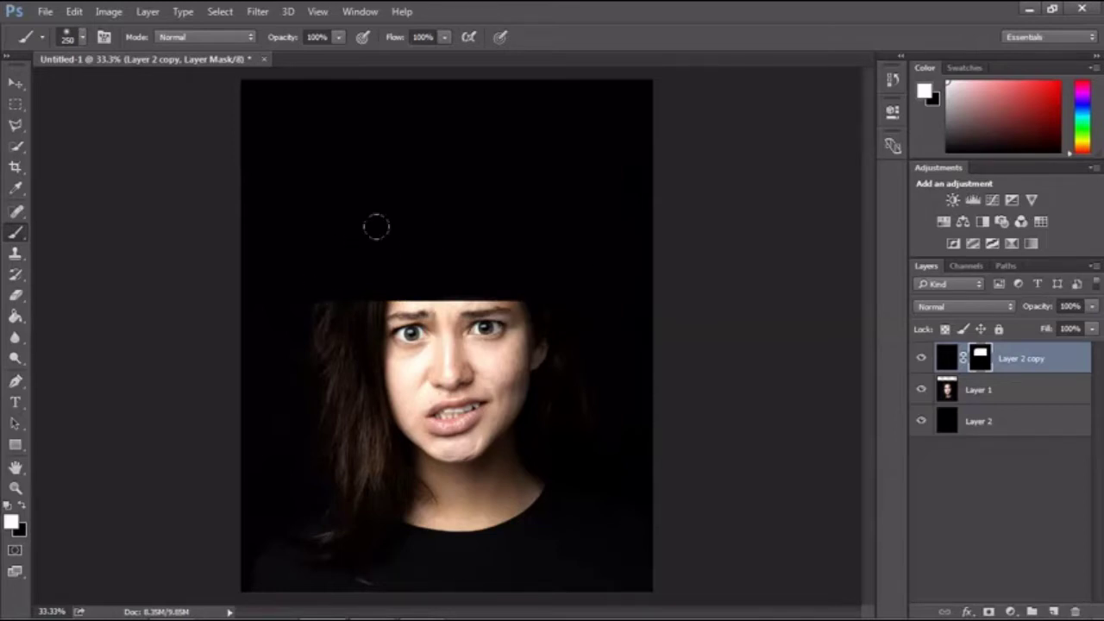
pyautogui.moveTo(529, 250); pyautogui.dragTo(589, 238)
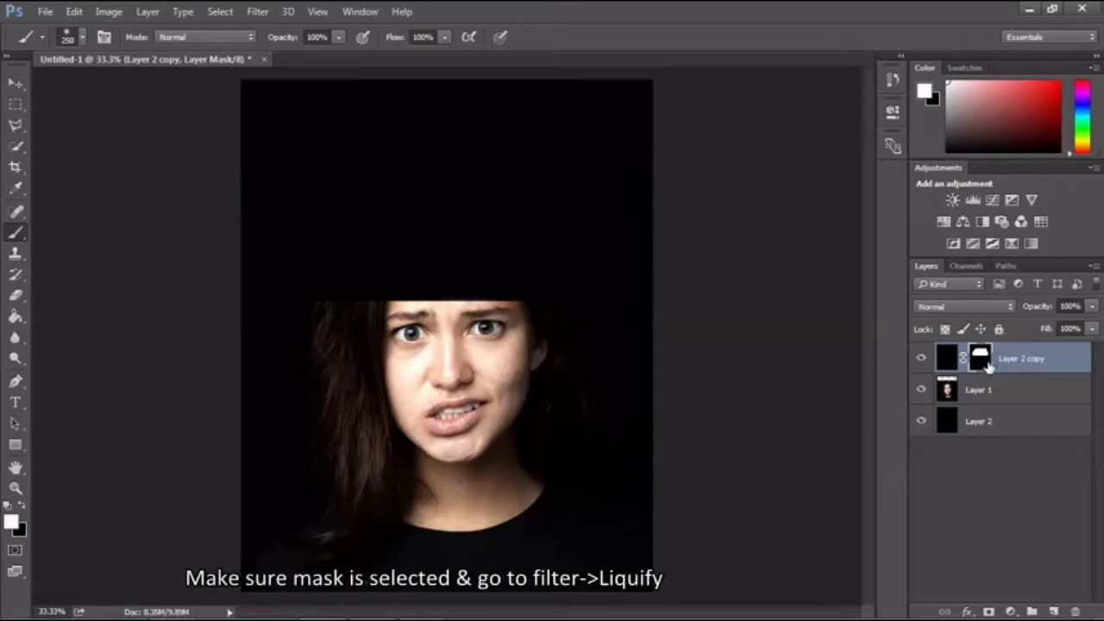
# Step: Run Filter > Liquify on the Layer 2 copy mask, dismissing the GPU notice
pyautogui.click(251, 13)
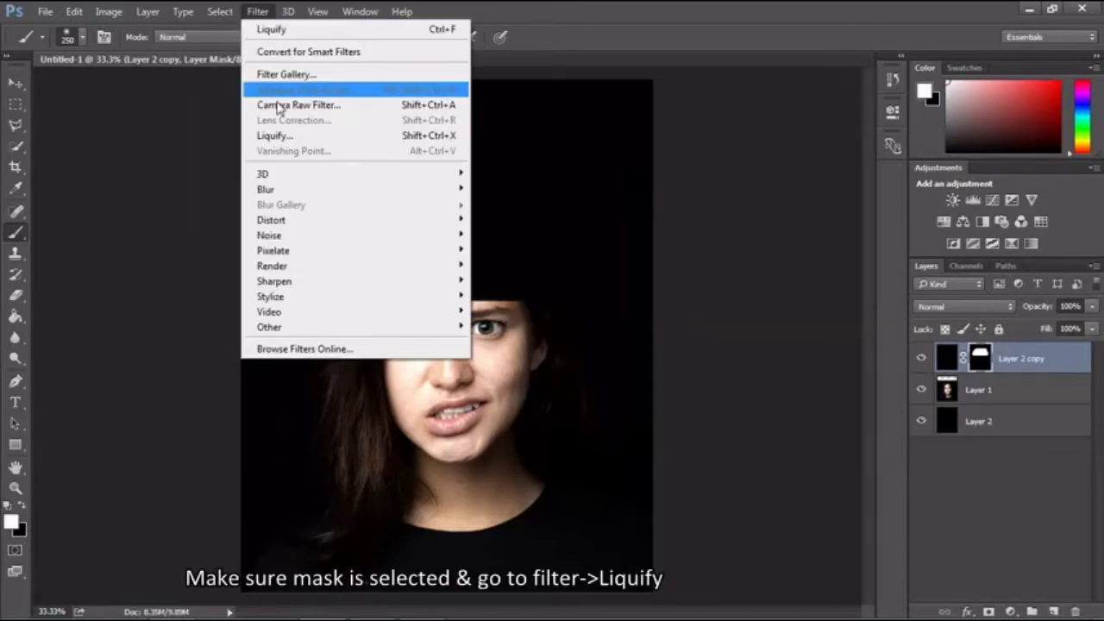
pyautogui.click(278, 135)
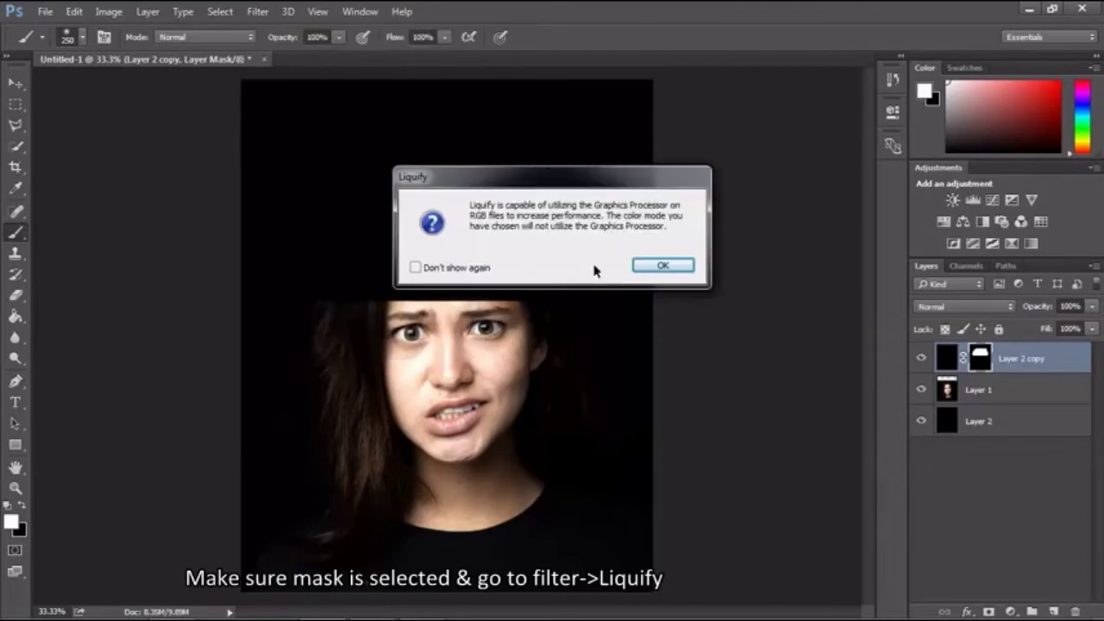
pyautogui.click(662, 265)
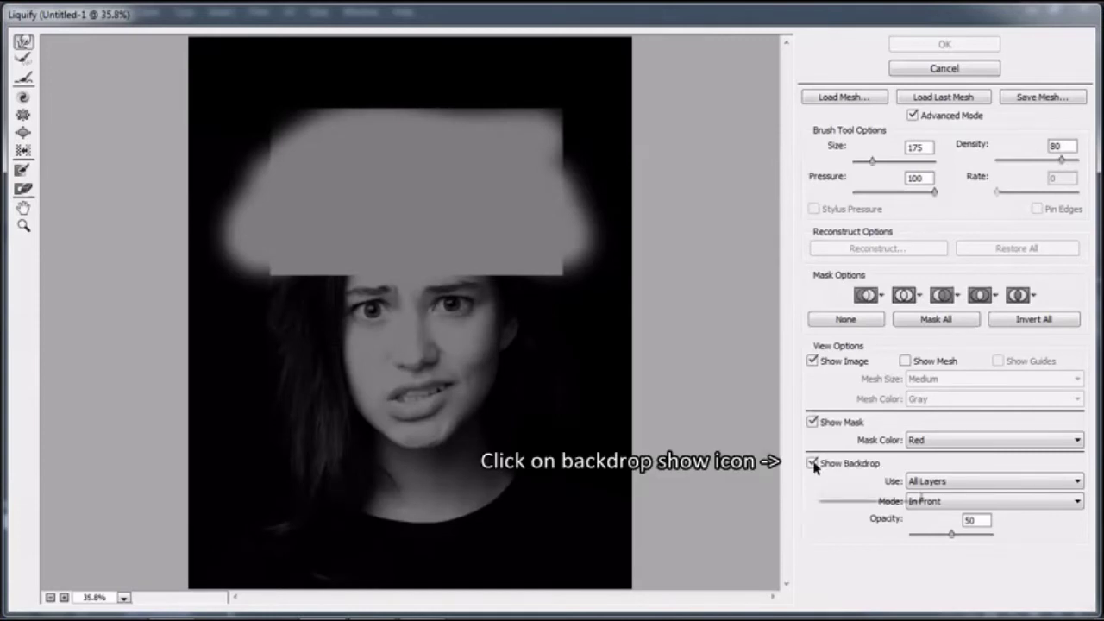
# Step: Show the backdrop and warp drips from the black block down toward the eyes and right cheek
pyautogui.click(813, 464)
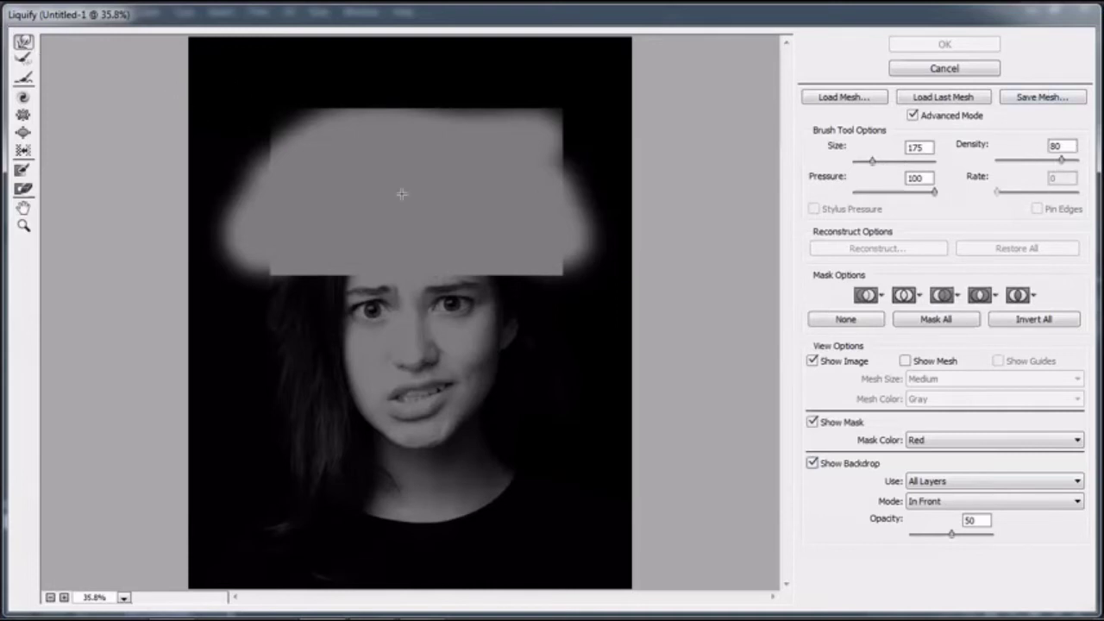
pyautogui.moveTo(409, 282); pyautogui.dragTo(405, 366)
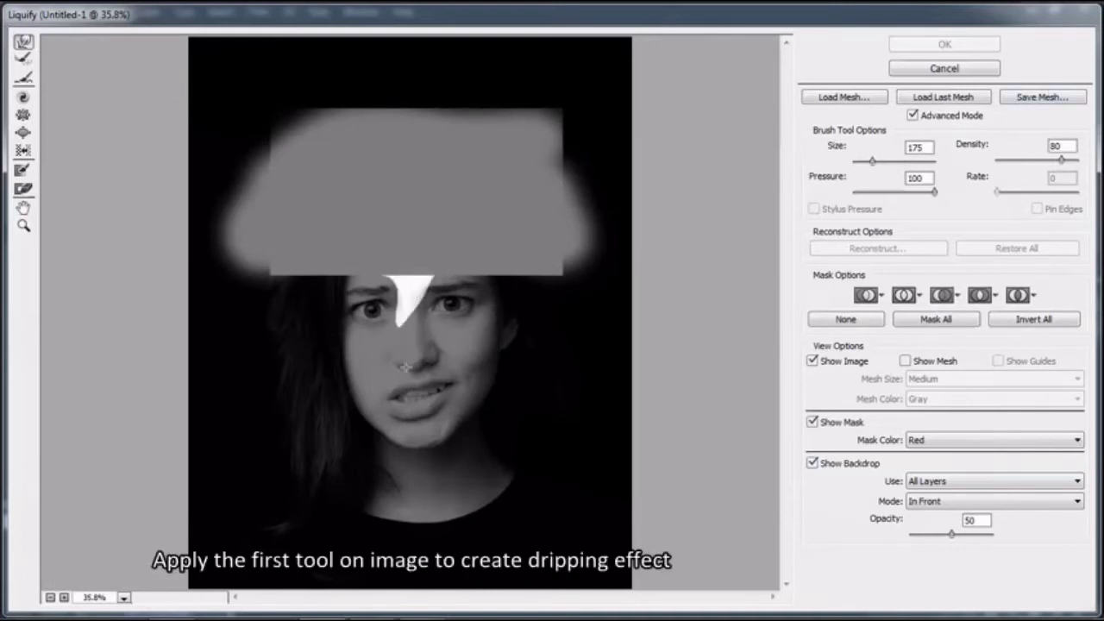
pyautogui.moveTo(402, 304); pyautogui.dragTo(400, 415)
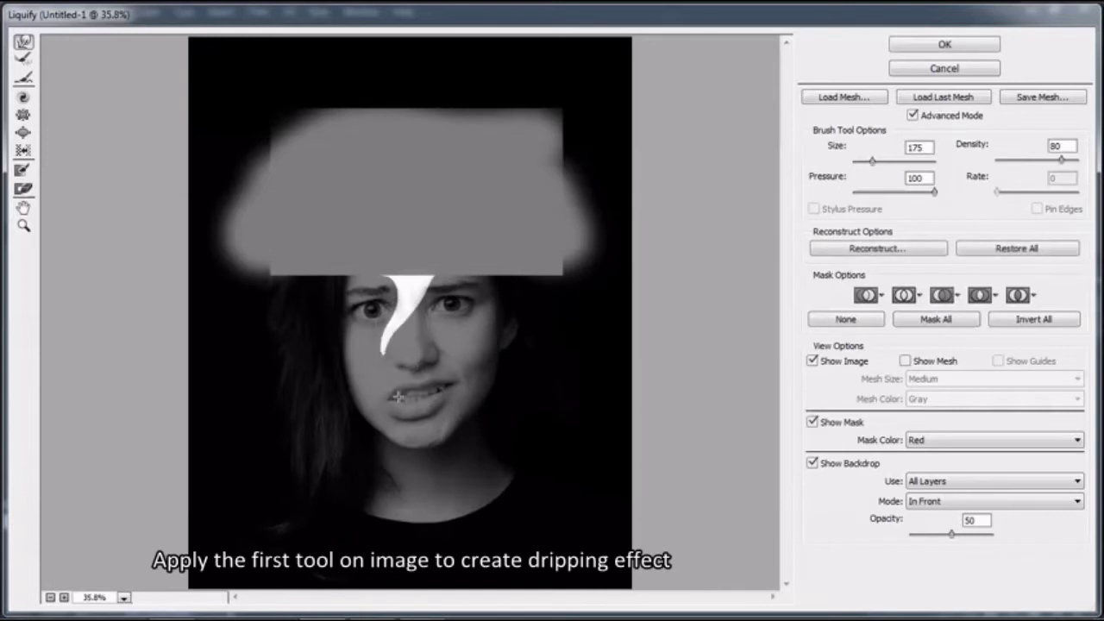
pyautogui.moveTo(431, 326); pyautogui.dragTo(477, 370)
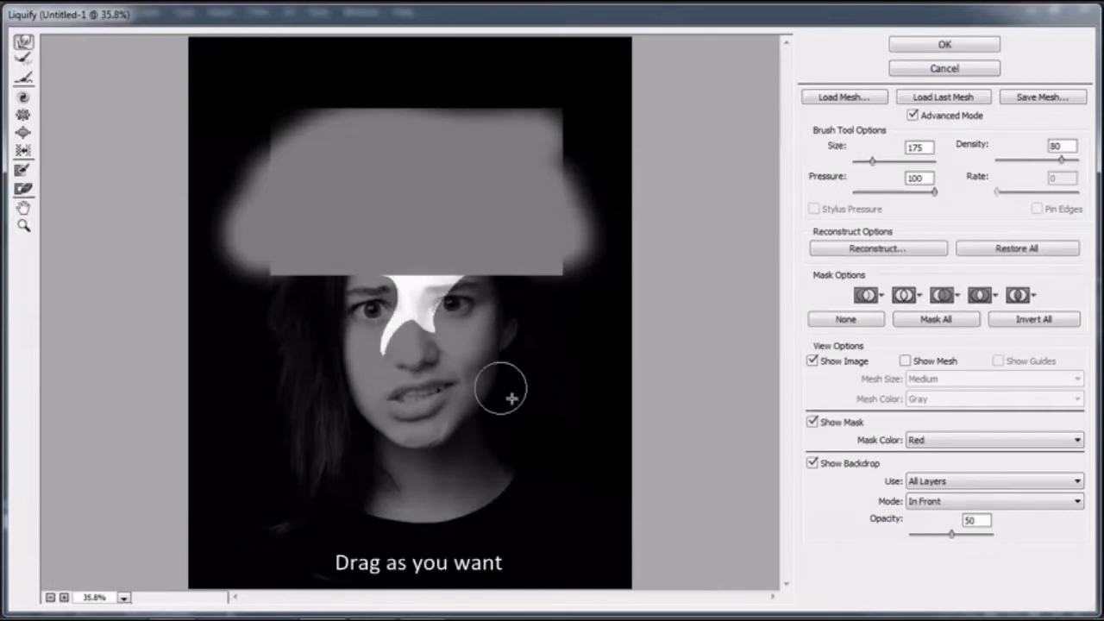
pyautogui.moveTo(431, 332); pyautogui.dragTo(470, 371)
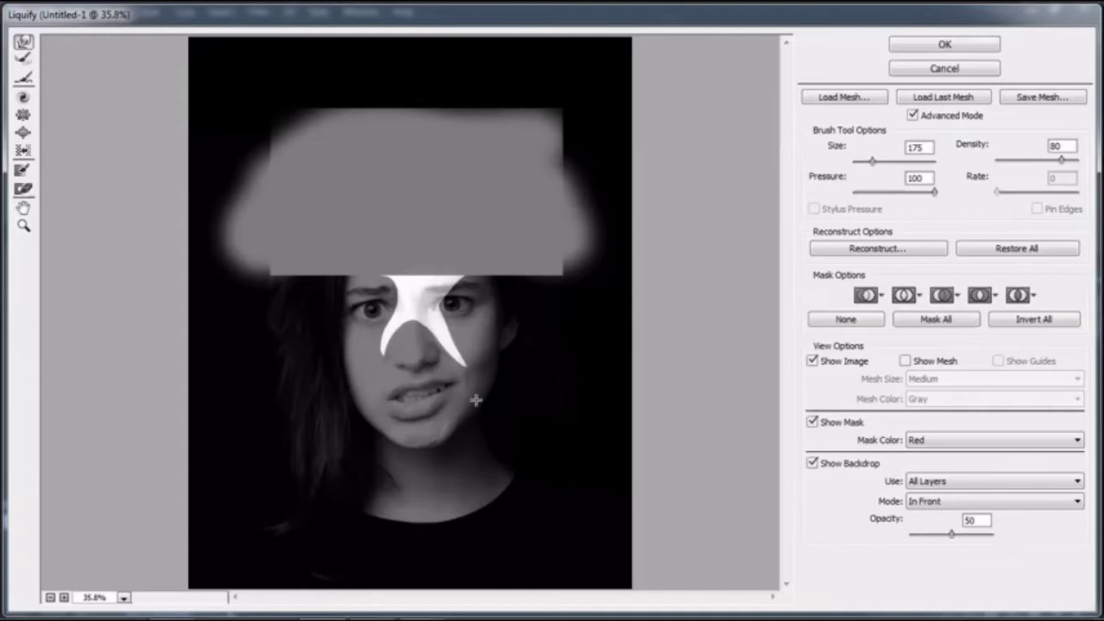
pyautogui.moveTo(399, 335); pyautogui.dragTo(367, 418)
pyautogui.moveTo(463, 304); pyautogui.dragTo(445, 337)
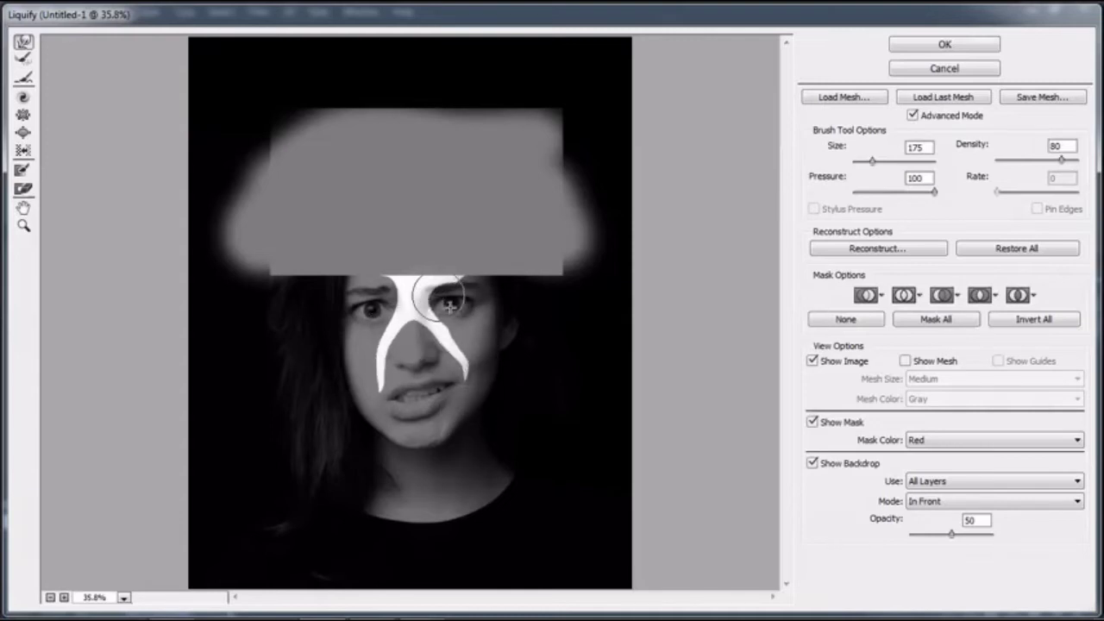
pyautogui.moveTo(466, 380)
pyautogui.mouseDown()
pyautogui.moveTo(510, 301)
pyautogui.moveTo(493, 394)
pyautogui.moveTo(561, 325)
pyautogui.mouseUp()
# Step: Pull more drips down the left side and toward the mouth, shape the hair edges, and apply
pyautogui.moveTo(307, 279); pyautogui.dragTo(379, 427)
pyautogui.moveTo(453, 345); pyautogui.dragTo(463, 402)
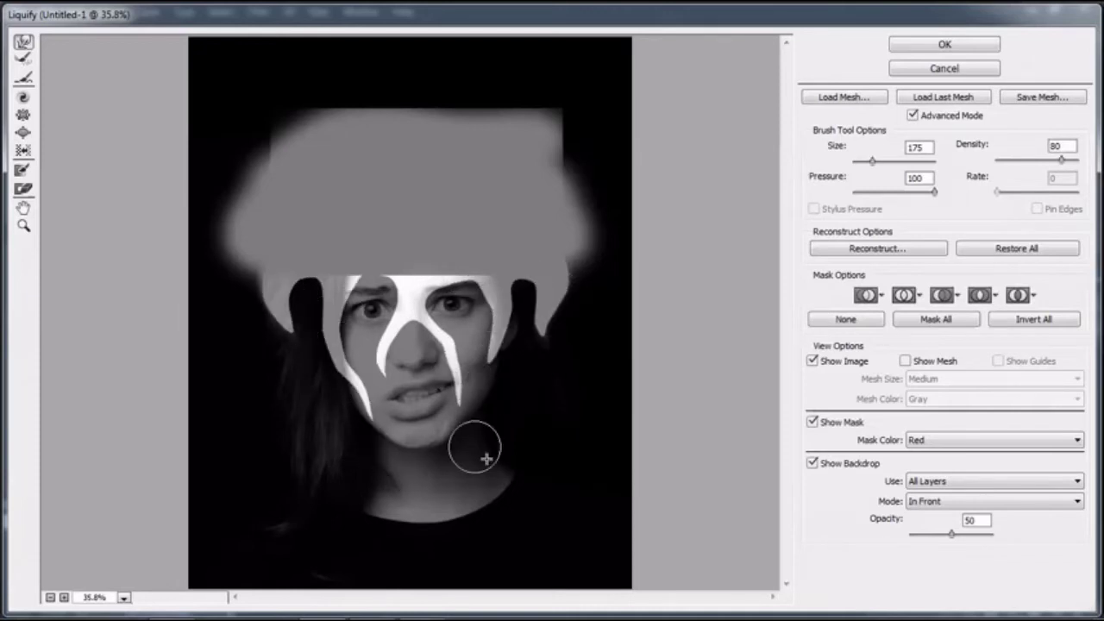
pyautogui.moveTo(385, 337); pyautogui.dragTo(389, 393)
pyautogui.moveTo(513, 298); pyautogui.dragTo(487, 400)
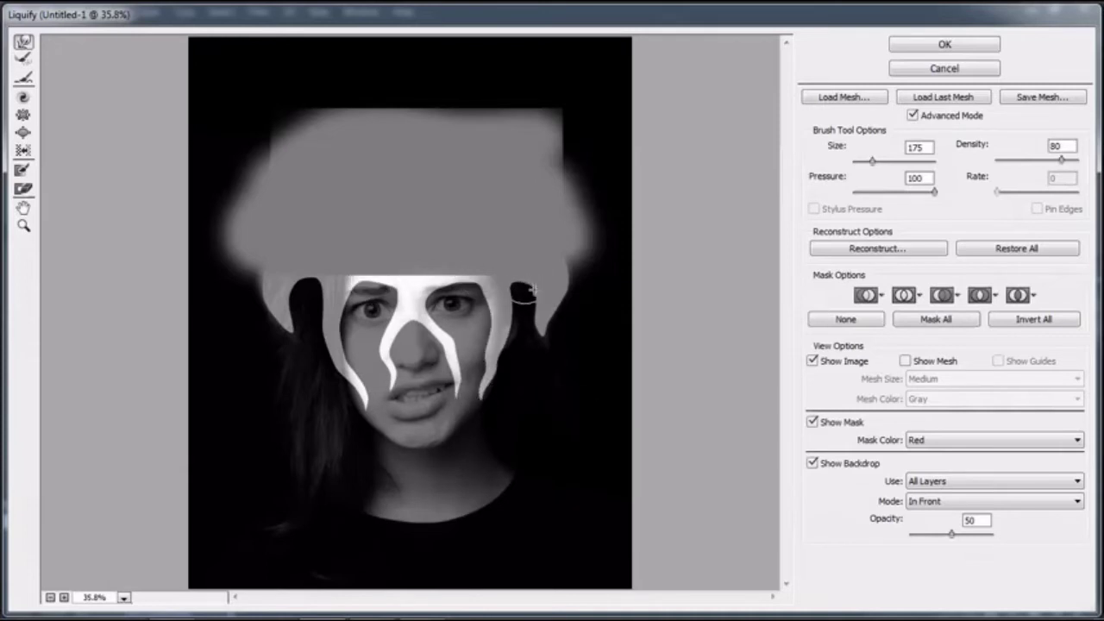
pyautogui.moveTo(521, 293); pyautogui.dragTo(505, 263)
pyautogui.moveTo(325, 301); pyautogui.dragTo(317, 263)
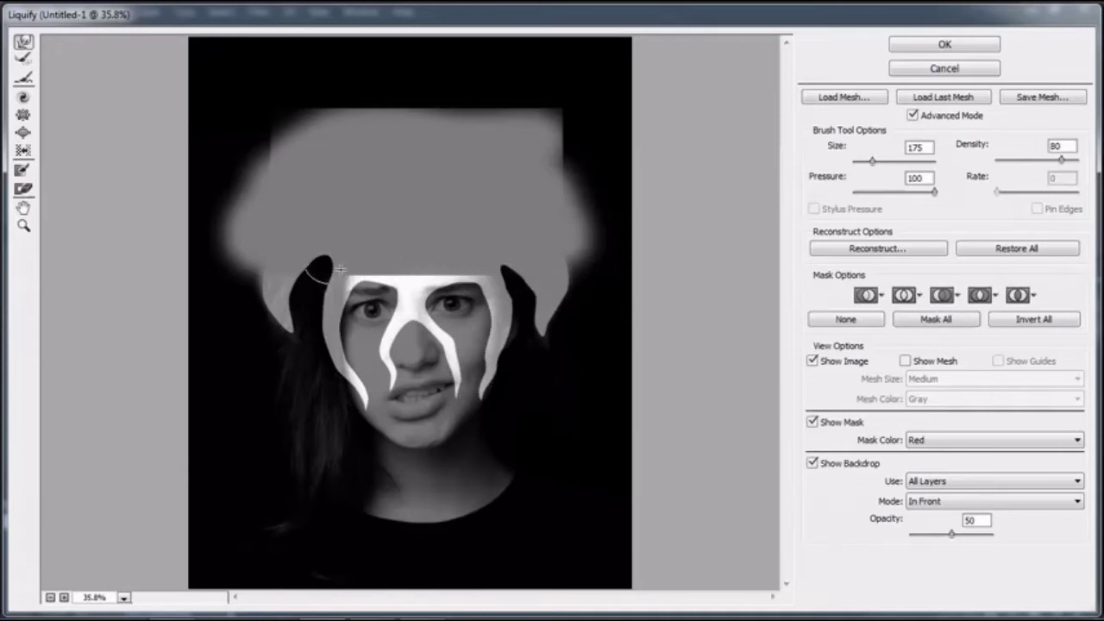
pyautogui.moveTo(479, 326); pyautogui.dragTo(486, 323)
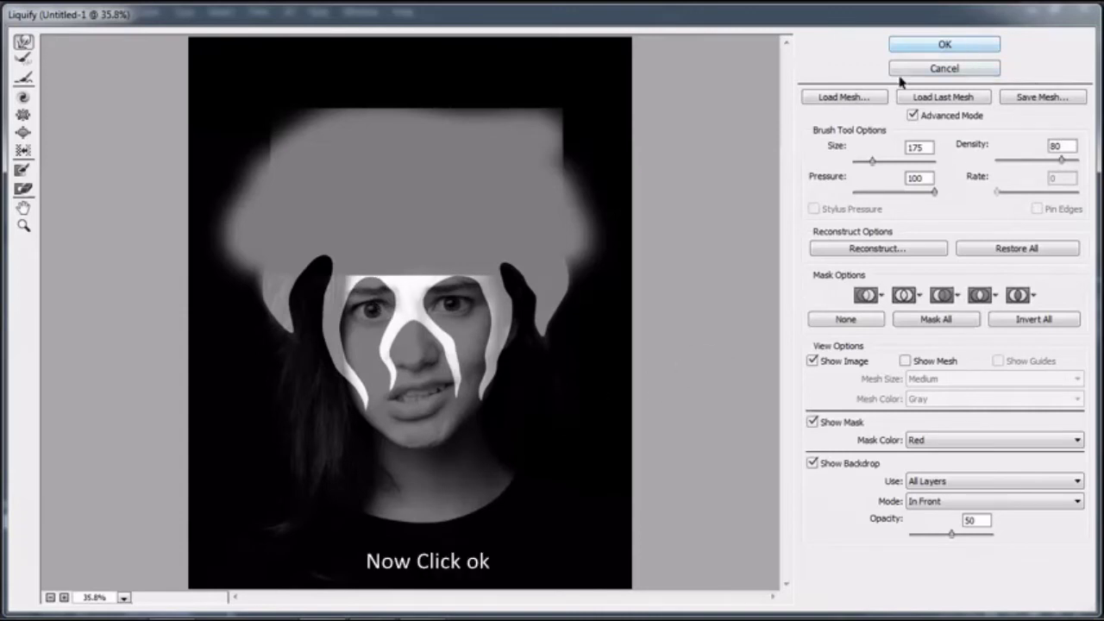
pyautogui.click(964, 50)
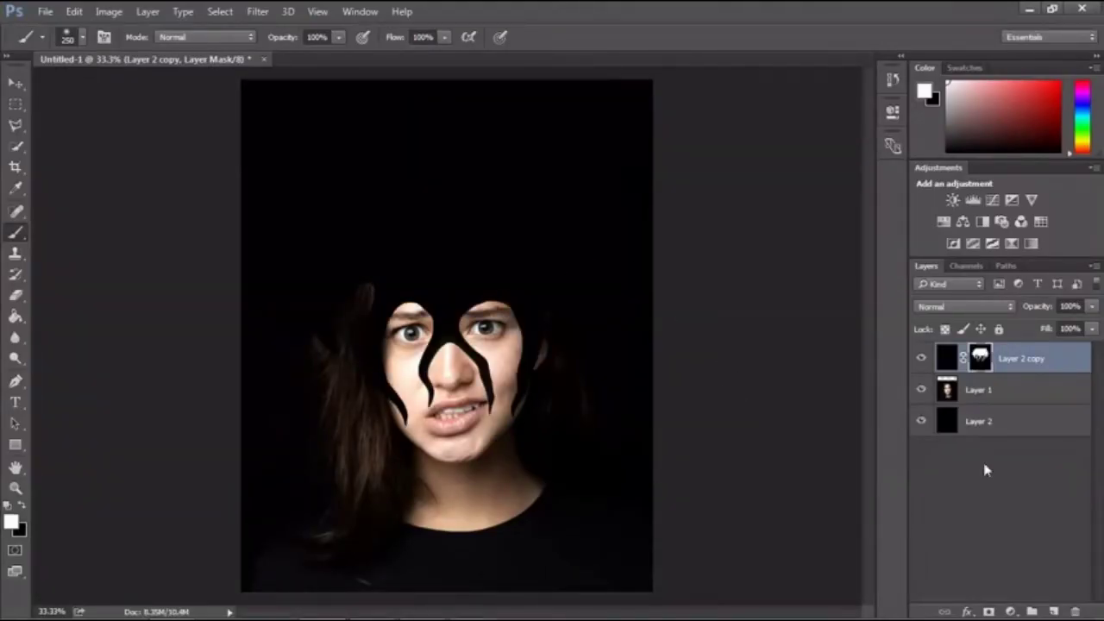
# Step: Add white text 'STRANGE' over the forehead
pyautogui.click(15, 402)
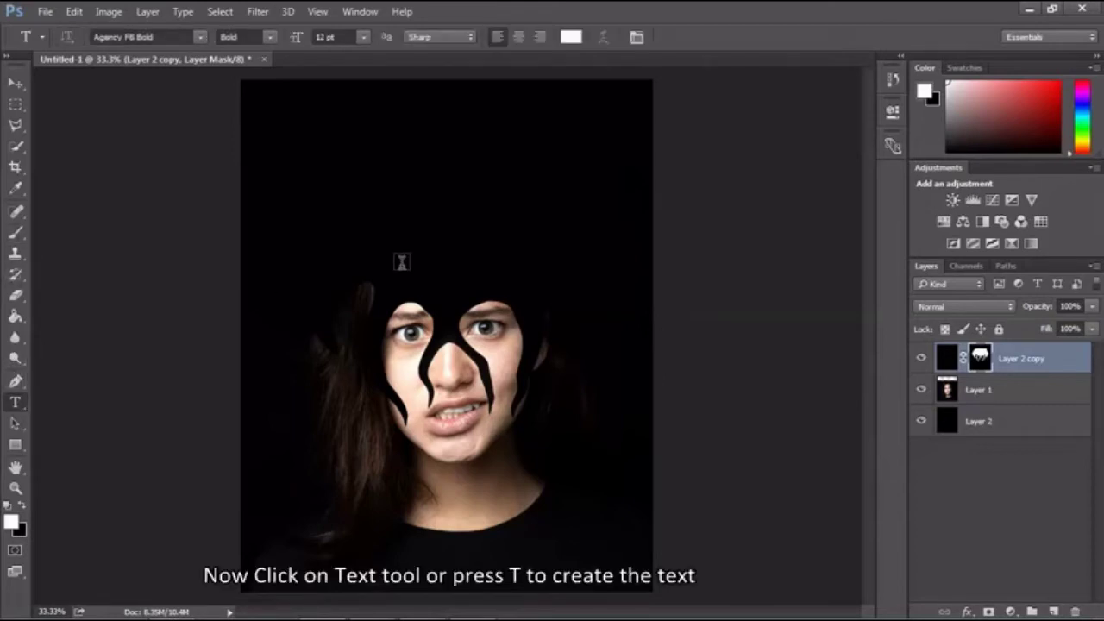
pyautogui.click(395, 255)
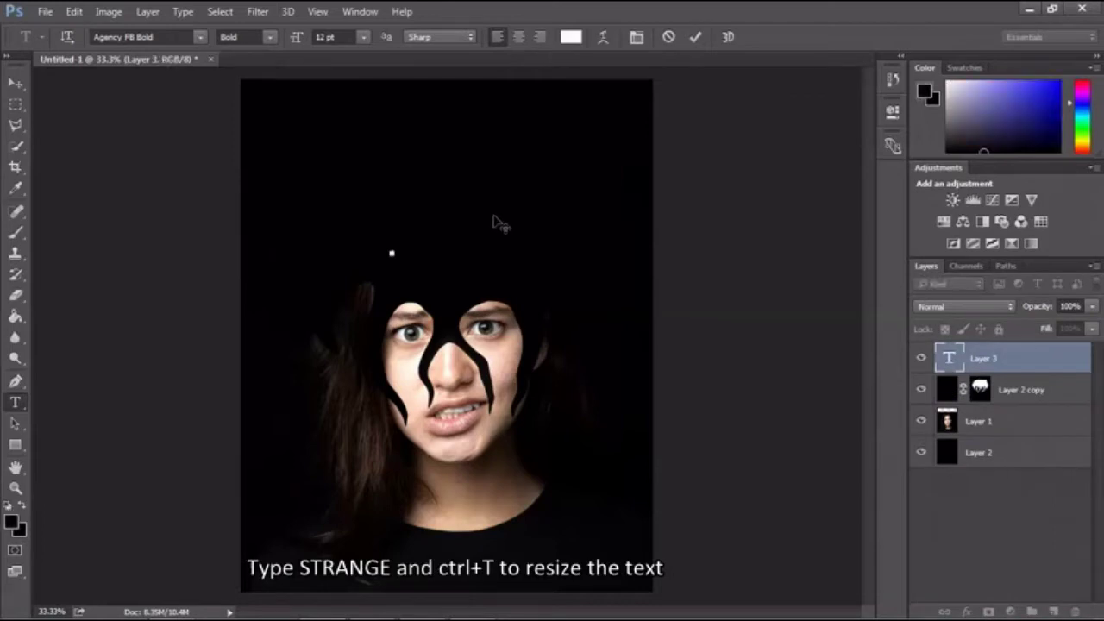
pyautogui.write('STRANGE')
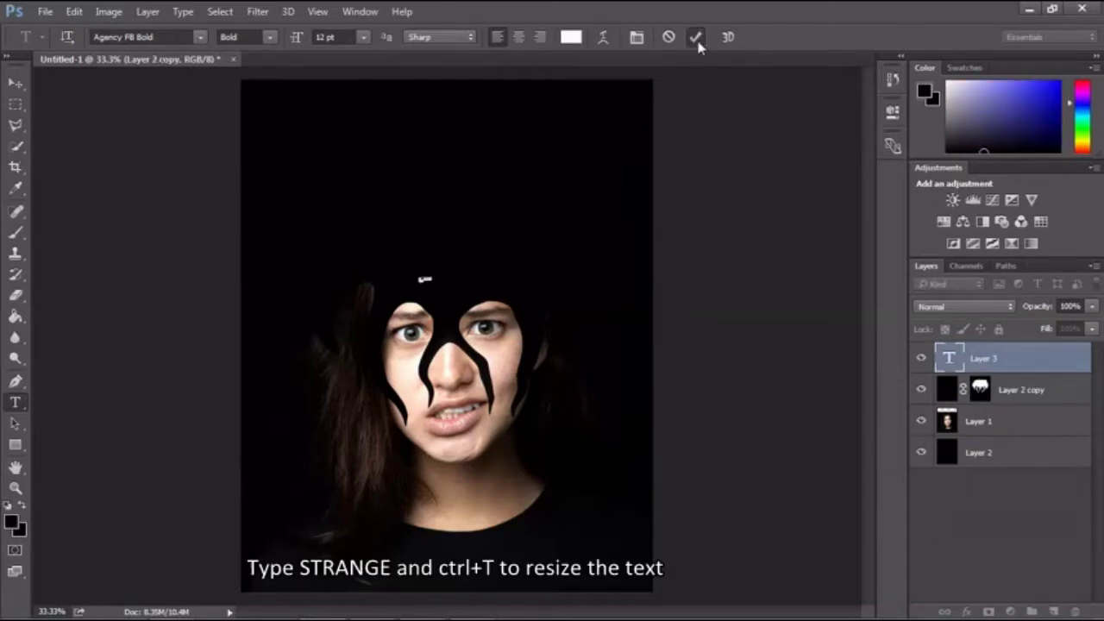
pyautogui.click(695, 38)
# Step: Scale STRANGE up to a large size just above the eyes
pyautogui.hotkey('ctrl', 't')
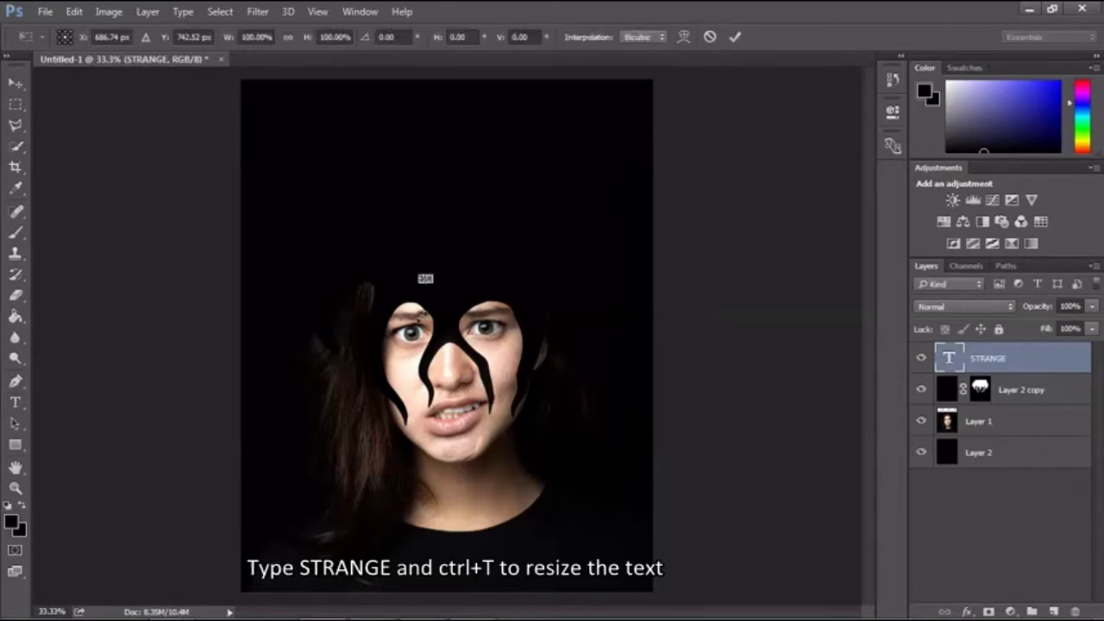
pyautogui.moveTo(438, 291); pyautogui.dragTo(589, 375)
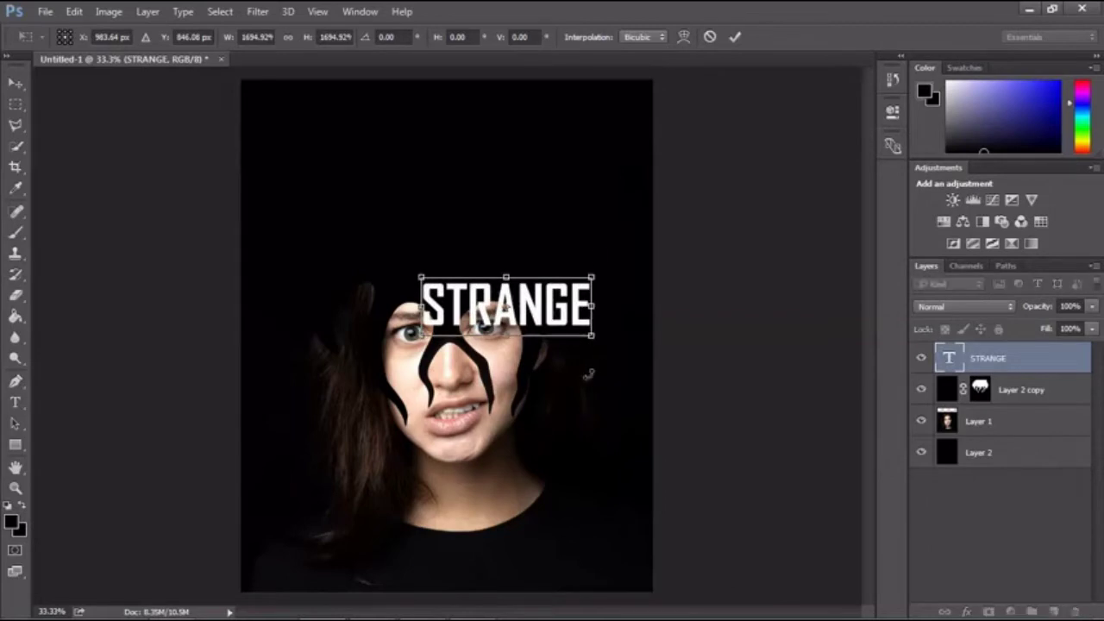
pyautogui.click(734, 37)
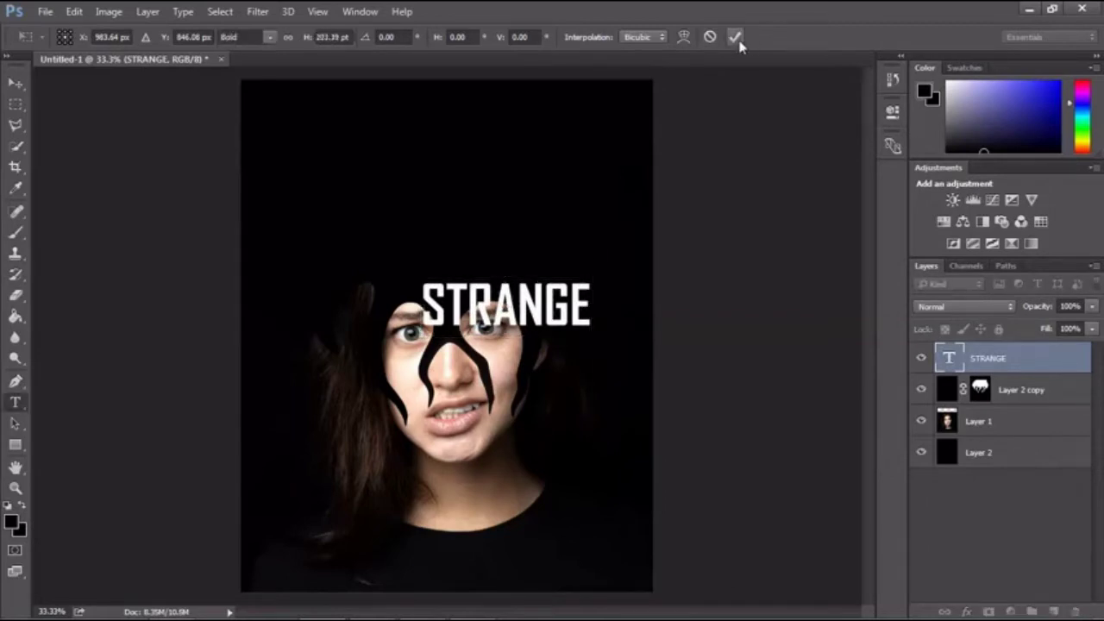
# Step: Center STRANGE above the face and place its duplicate above the original
pyautogui.press('v')
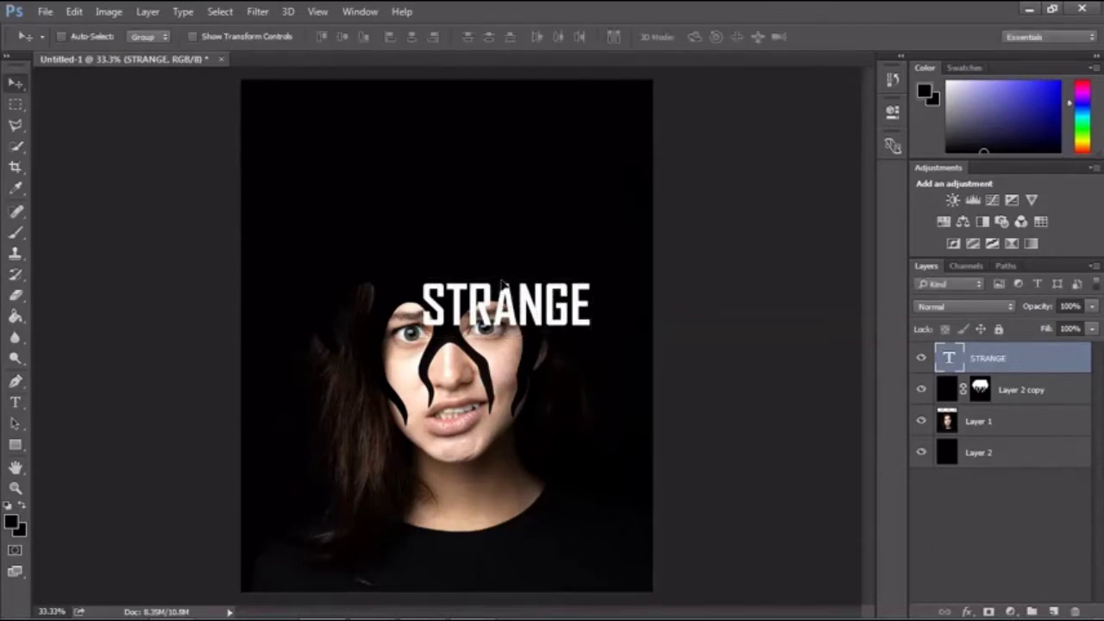
pyautogui.moveTo(503, 281); pyautogui.dragTo(483, 291)
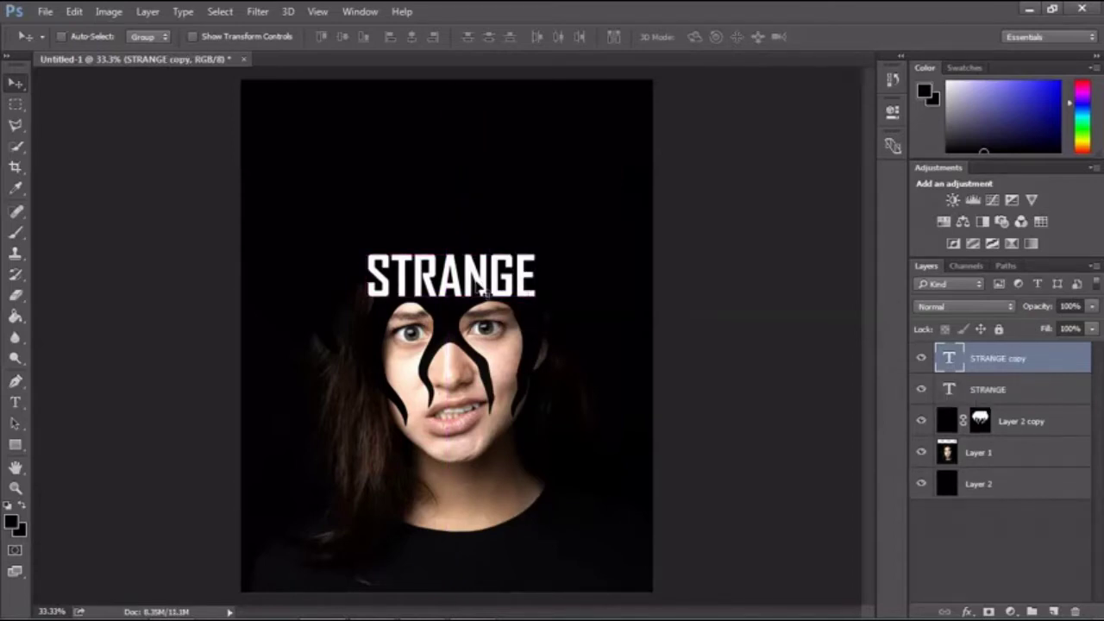
pyautogui.moveTo(440, 300); pyautogui.dragTo(429, 231)
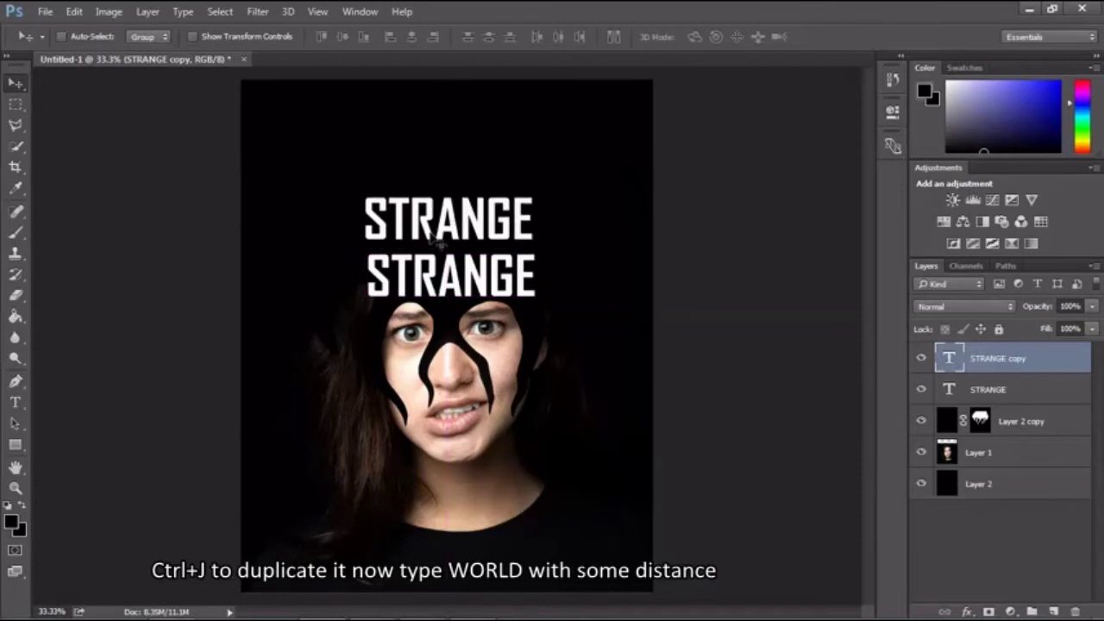
# Step: Change the upper copy to read 'WORLD' and duplicate the WORLD layer
pyautogui.press('t')
pyautogui.doubleClick(457, 240)
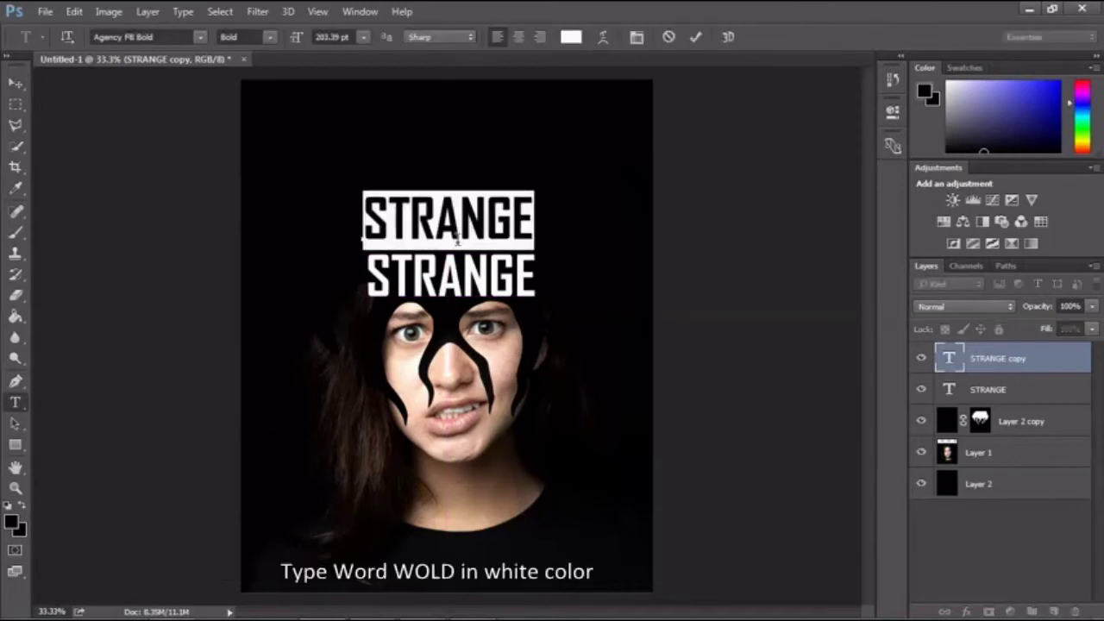
pyautogui.write('WORLD')
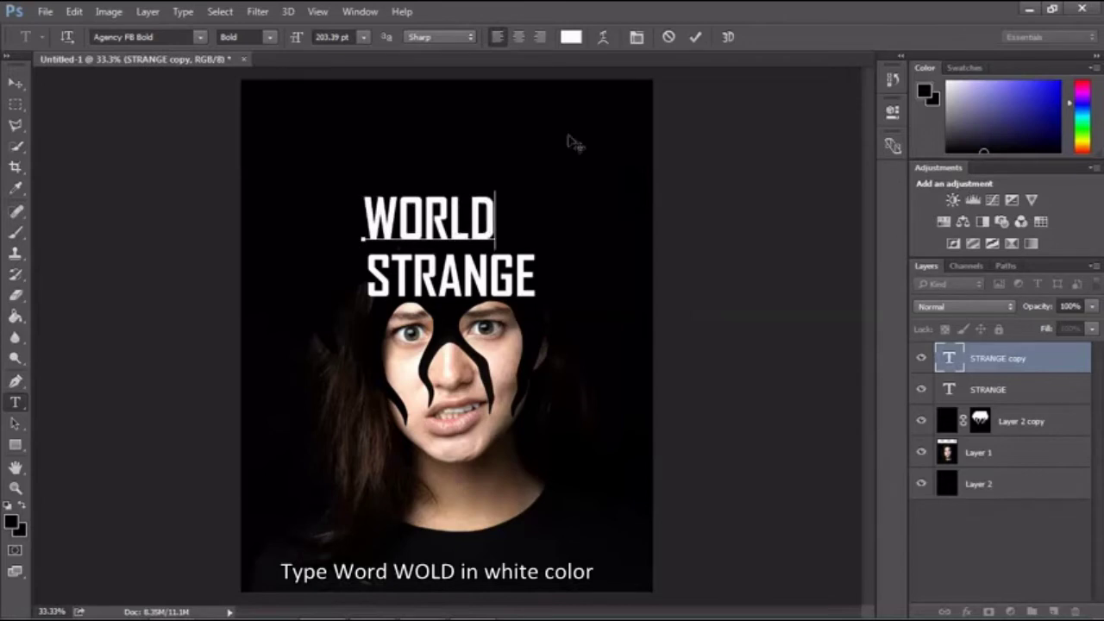
pyautogui.click(695, 37)
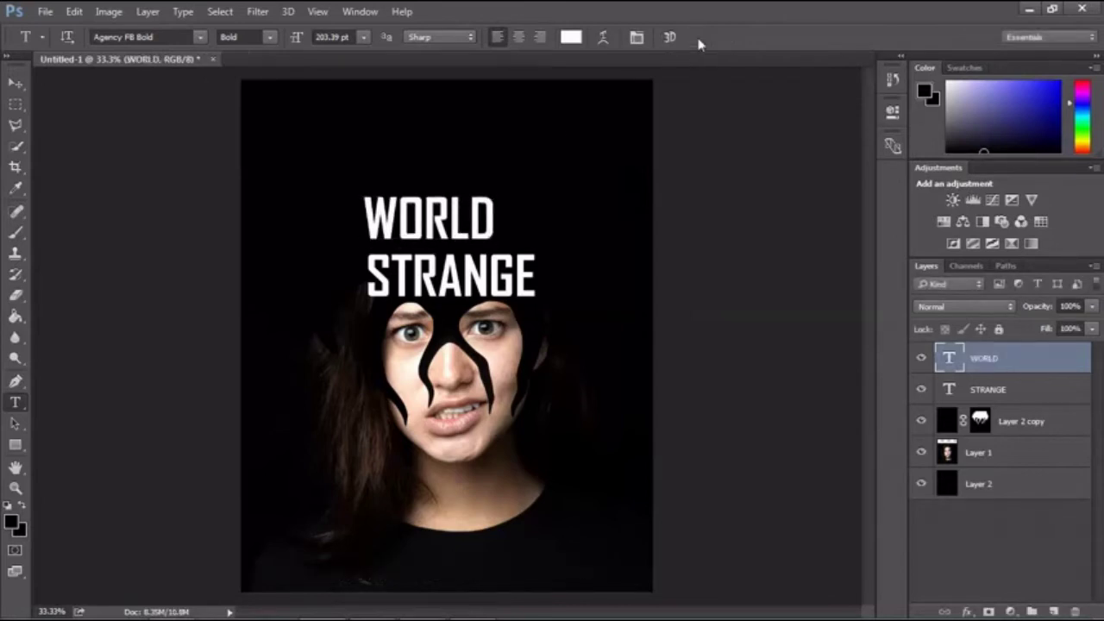
pyautogui.hotkey('ctrl', 'j')
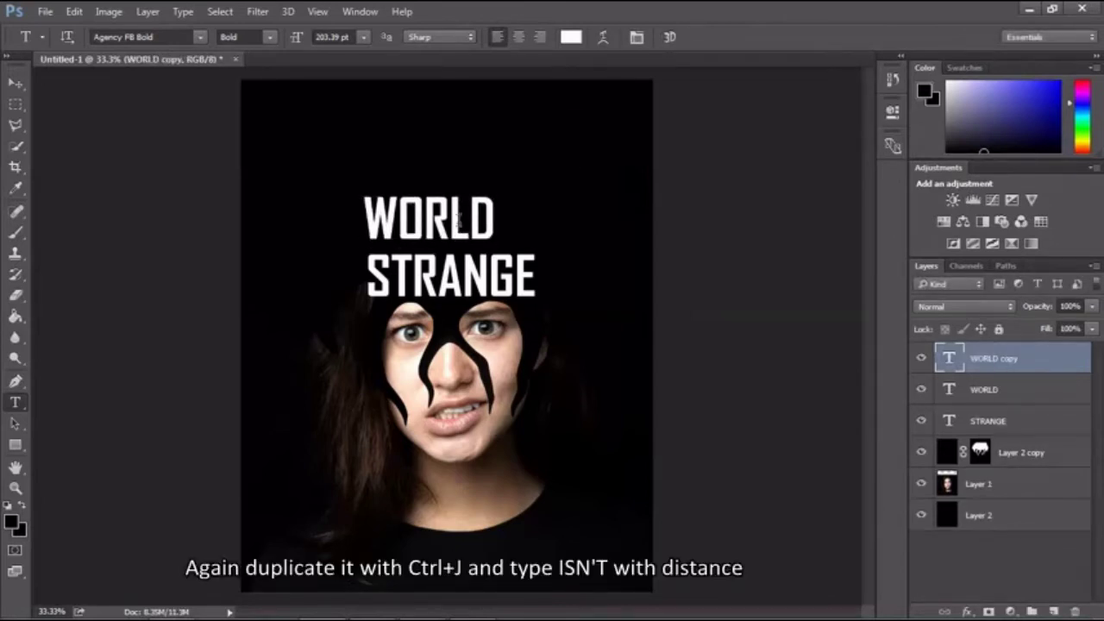
# Step: Move the WORLD copy above WORLD, retype it as 'ISN'T', and duplicate it
pyautogui.press('v')
pyautogui.moveTo(458, 220); pyautogui.dragTo(457, 177)
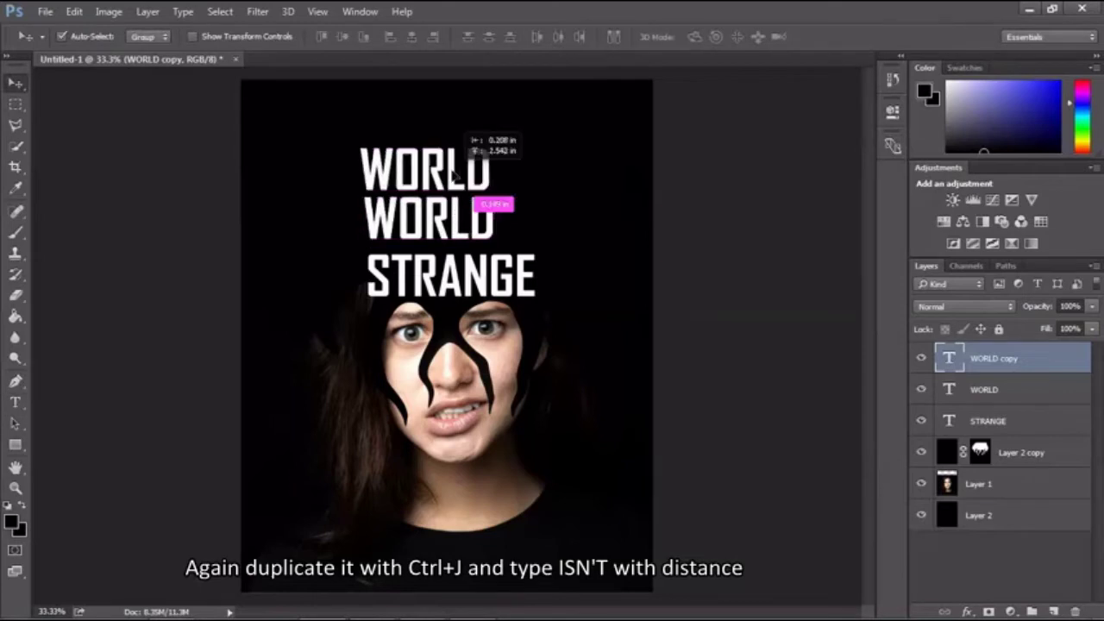
pyautogui.press('t')
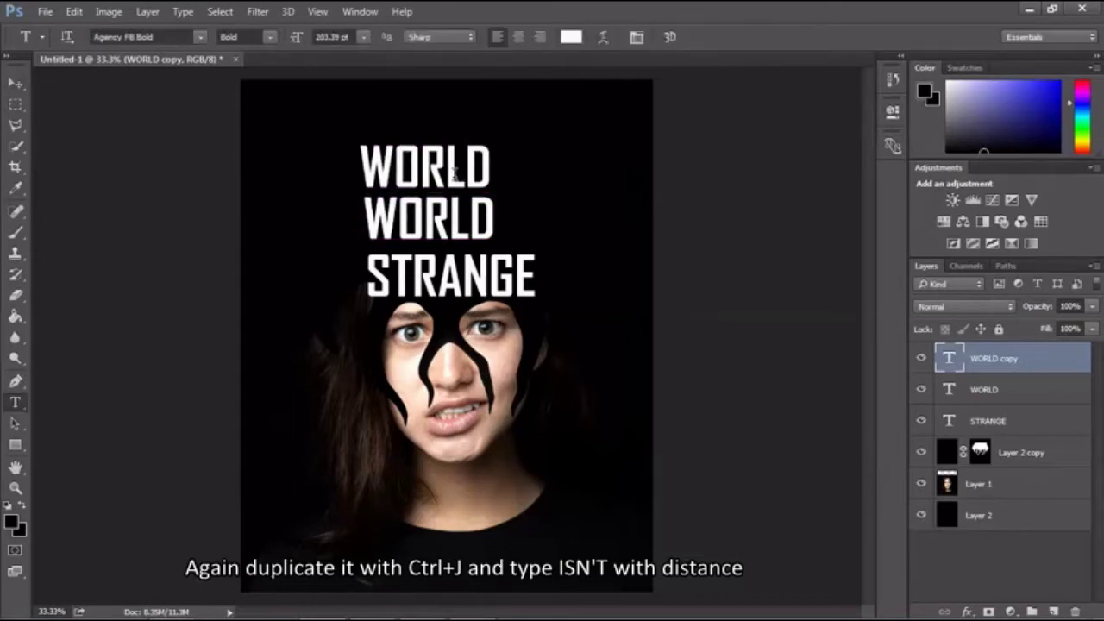
pyautogui.click(454, 172)
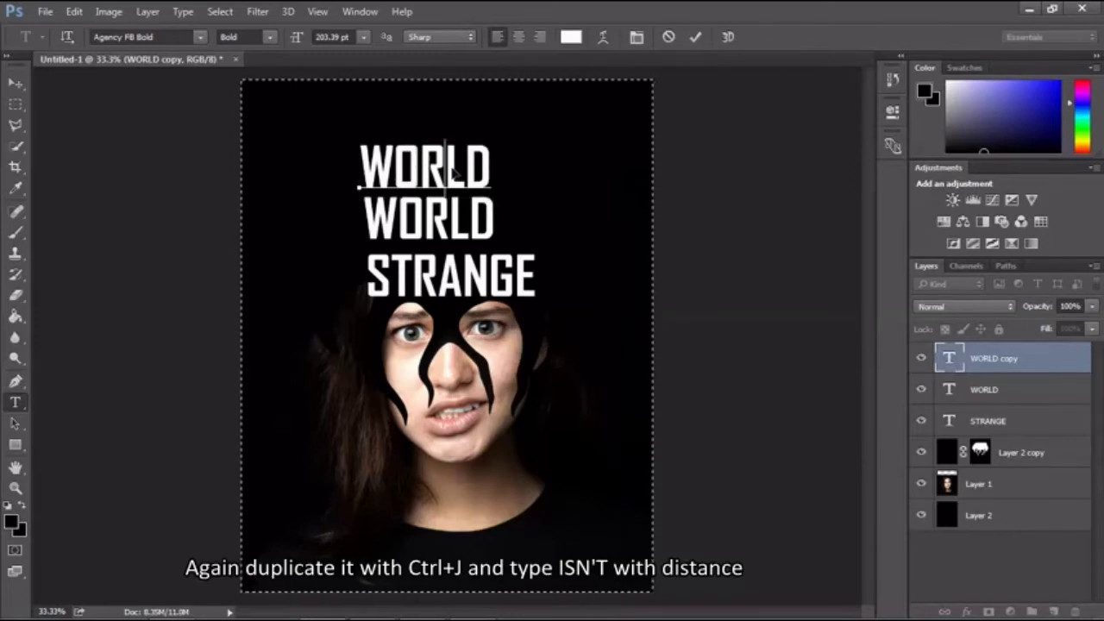
pyautogui.hotkey('ctrl', 'a')
pyautogui.press('Left')
pyautogui.write('ISN')
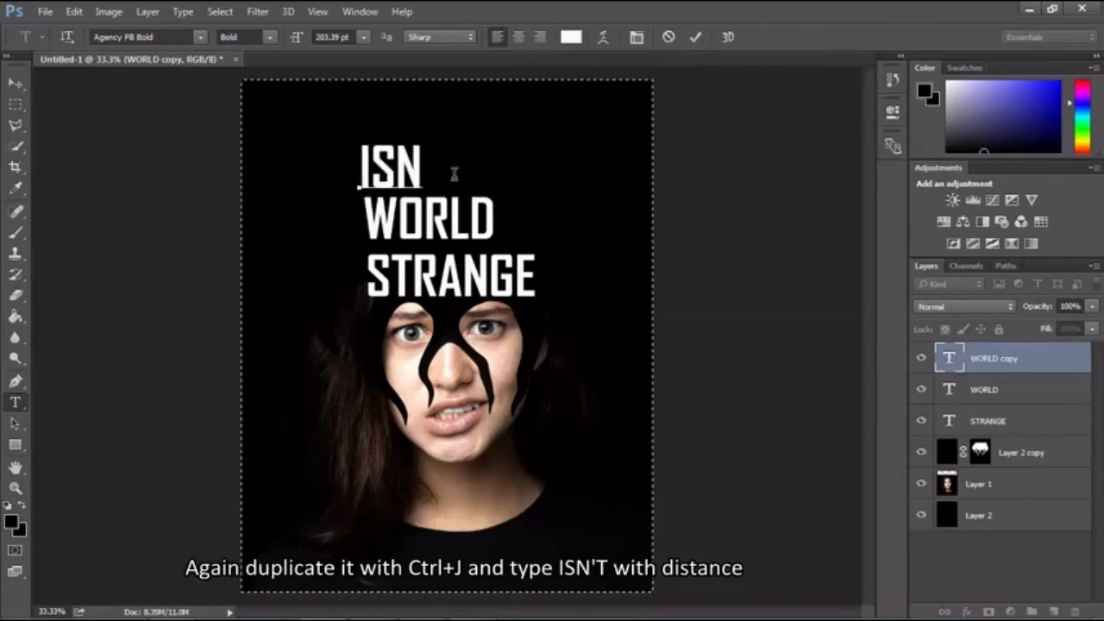
pyautogui.write("'")
pyautogui.write('T')
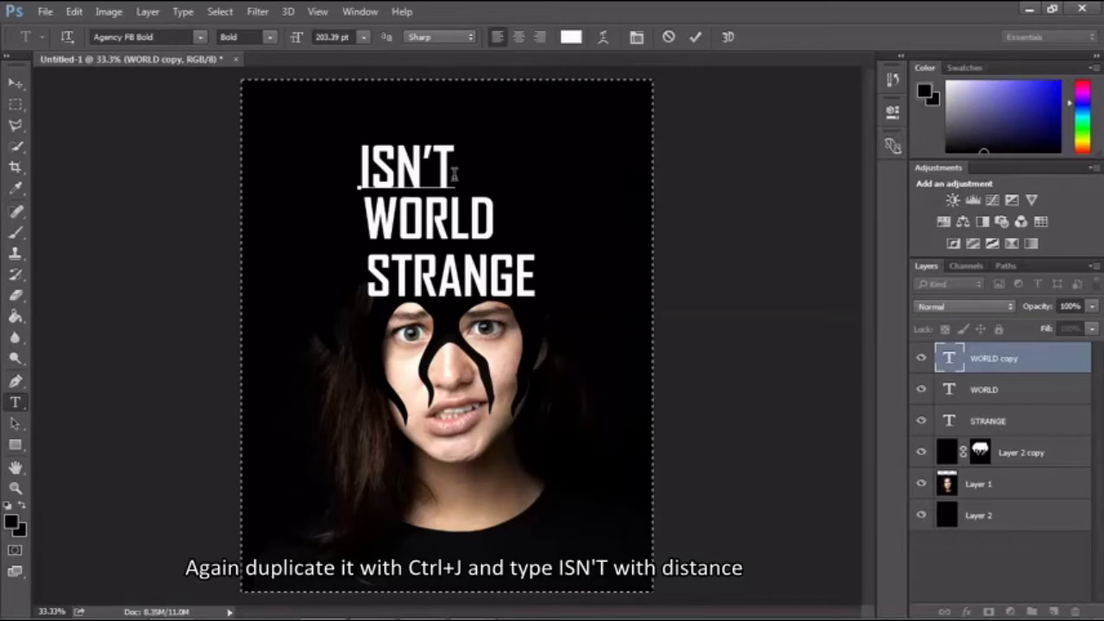
pyautogui.click(696, 39)
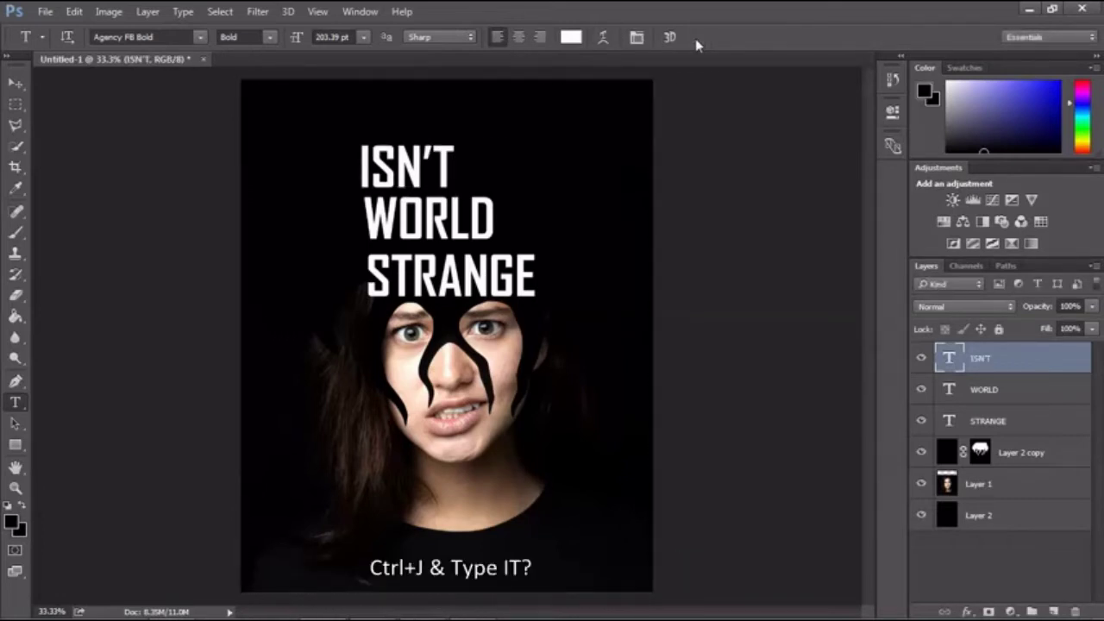
pyautogui.hotkey('ctrl', 'j')
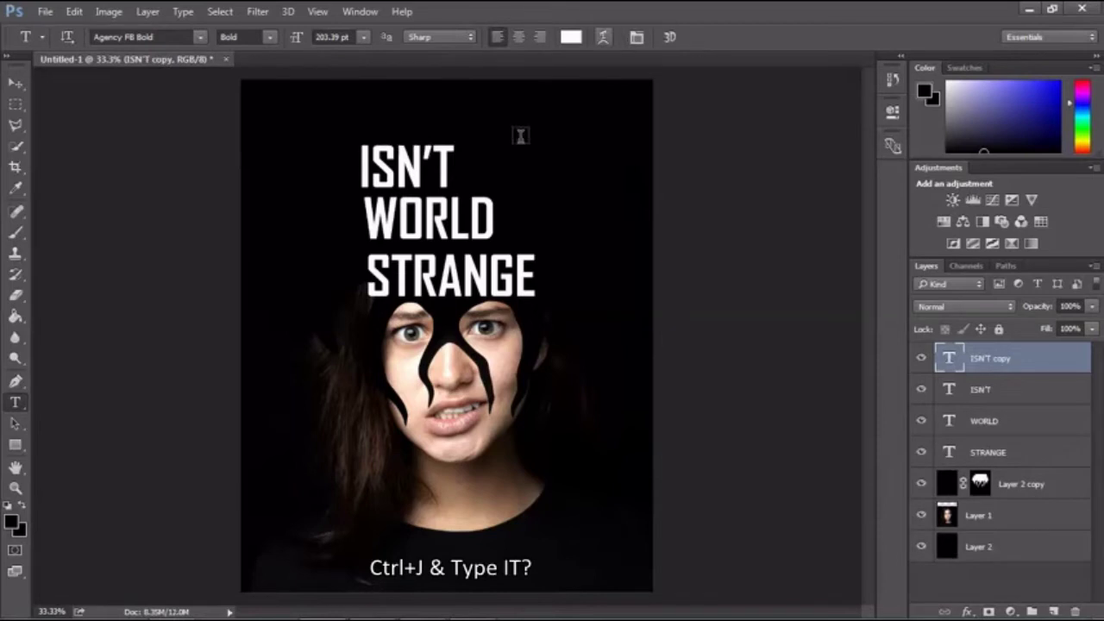
# Step: Change the ISN'T copy to 'IT?' and move it up above ISN'T
pyautogui.doubleClick(408, 169)
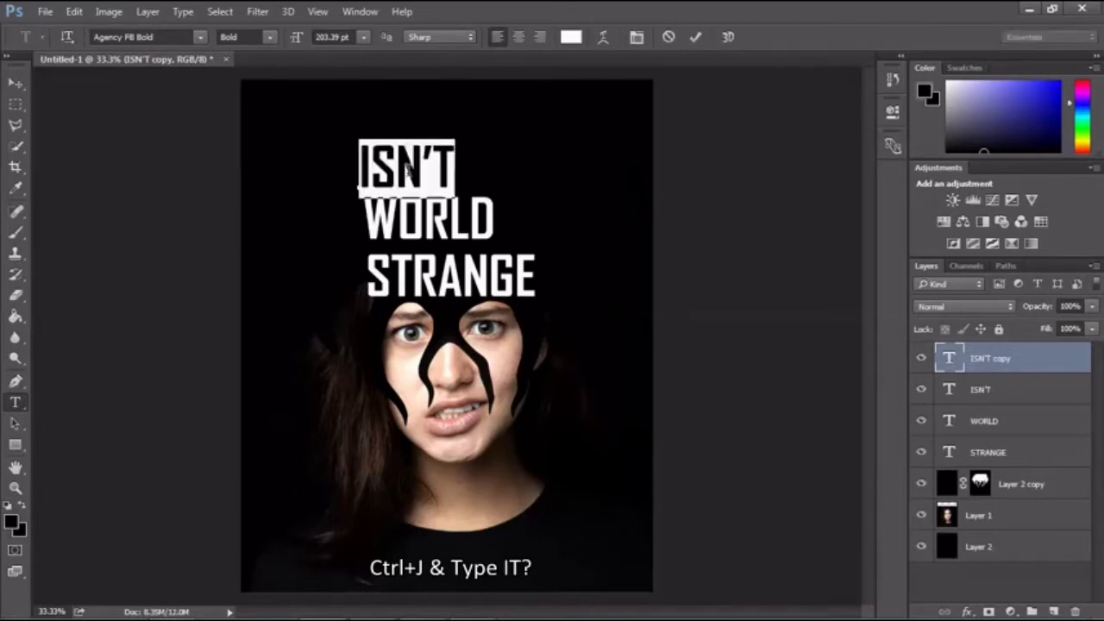
pyautogui.click(408, 169)
pyautogui.moveTo(408, 168); pyautogui.dragTo(417, 169)
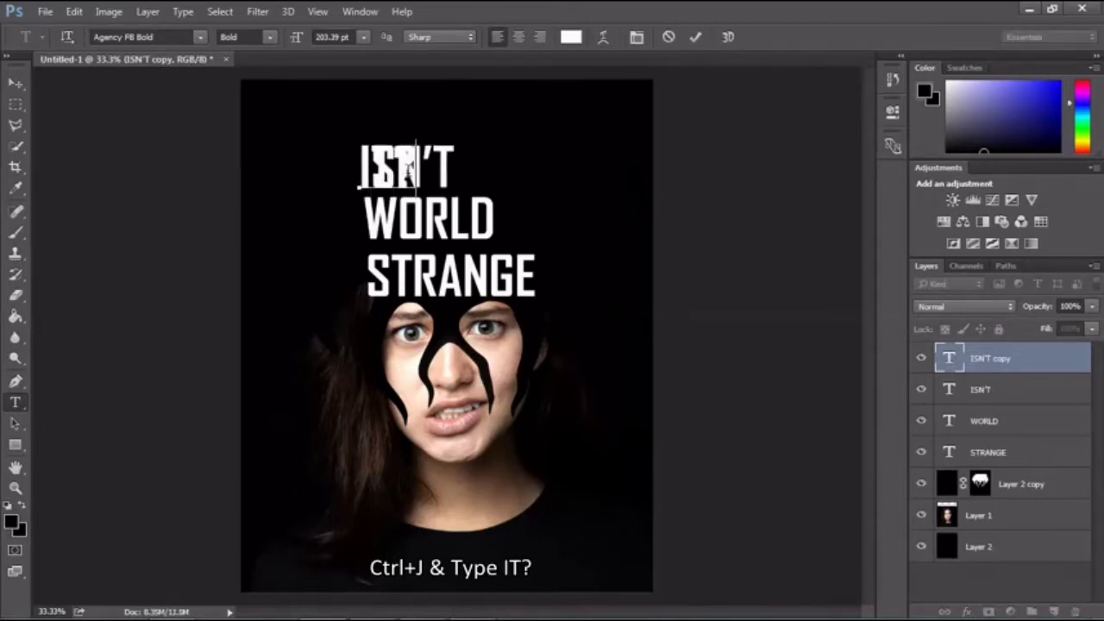
pyautogui.click(696, 37)
pyautogui.press('v')
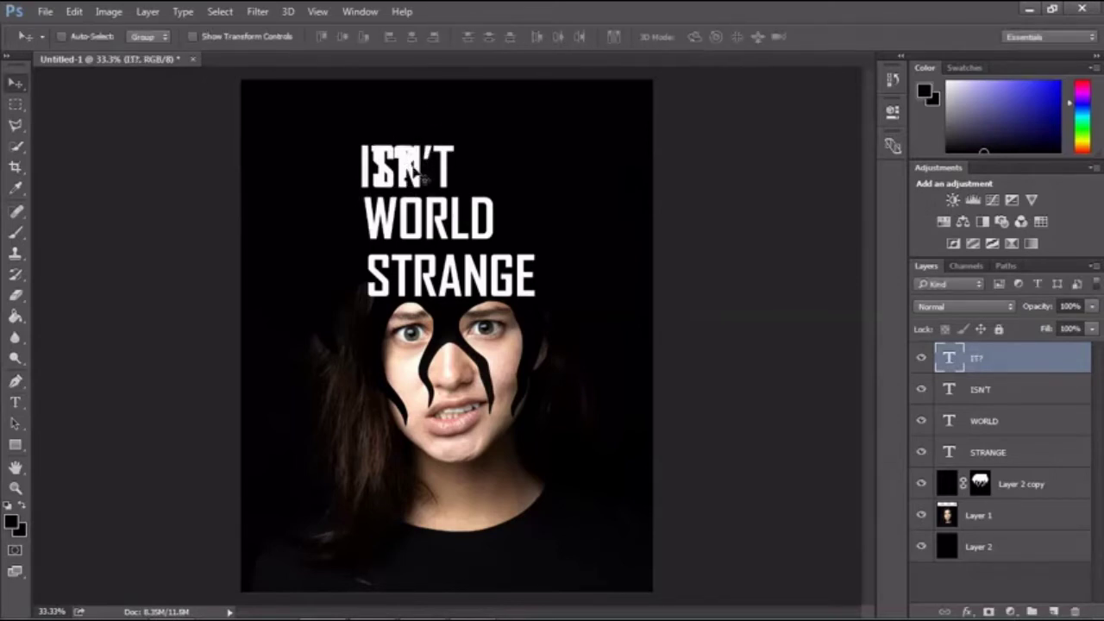
pyautogui.moveTo(415, 171); pyautogui.dragTo(412, 121)
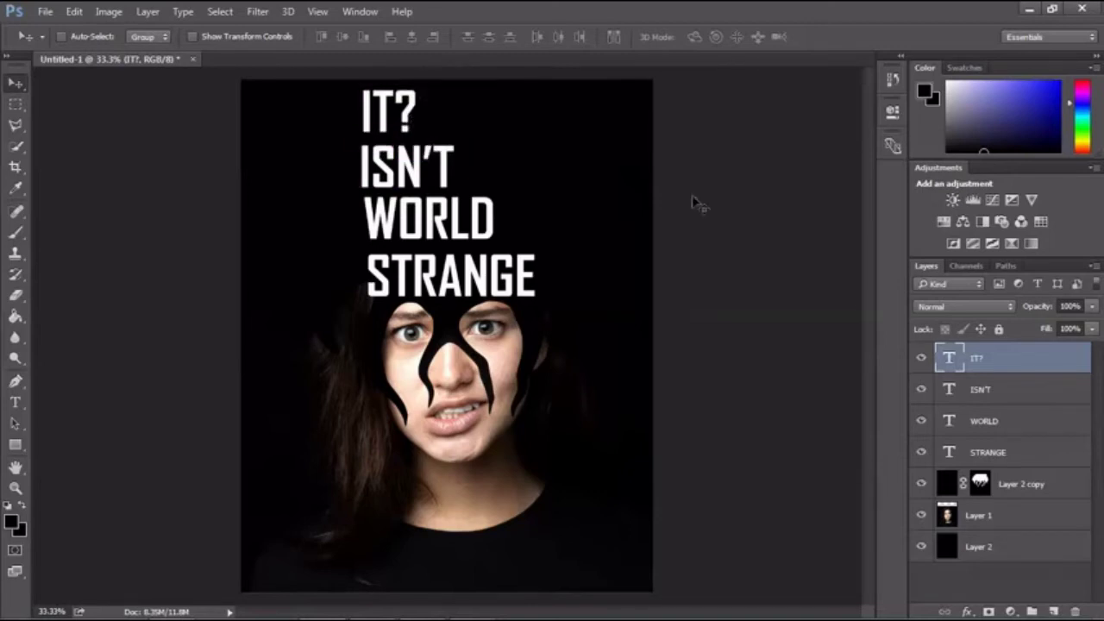
# Step: Add ISN'T, WORLD and STRANGE to the IT? selection and align all four left edges
pyautogui.keyDown('shift'); pyautogui.click(1024, 389); pyautogui.keyUp('shift')
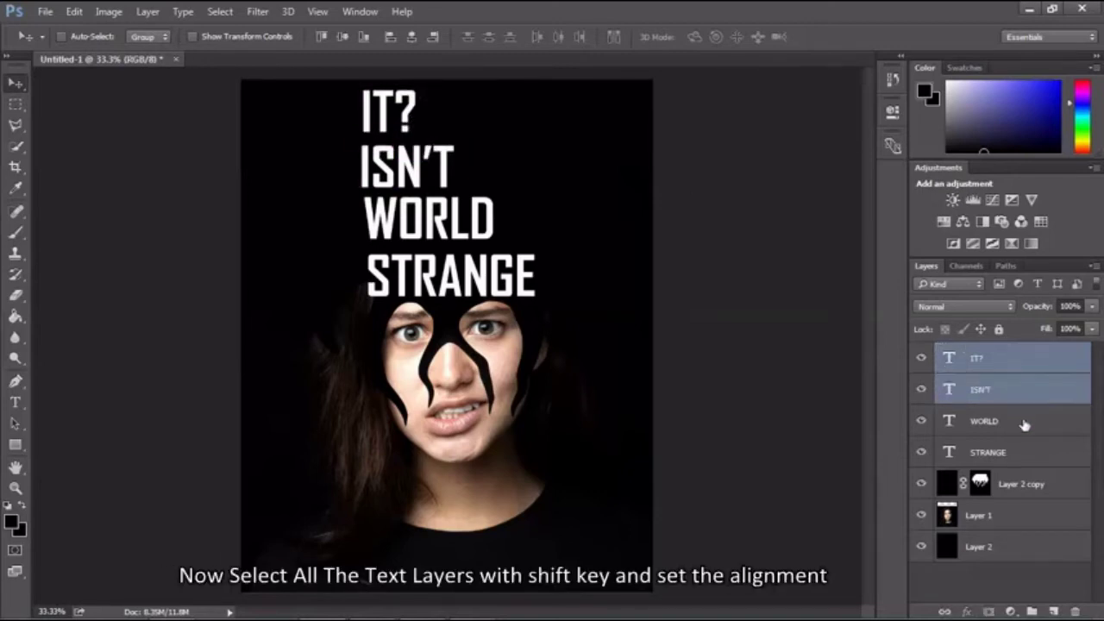
pyautogui.keyDown('shift'); pyautogui.click(1022, 431); pyautogui.keyUp('shift')
pyautogui.keyDown('shift'); pyautogui.click(1024, 457); pyautogui.keyUp('shift')
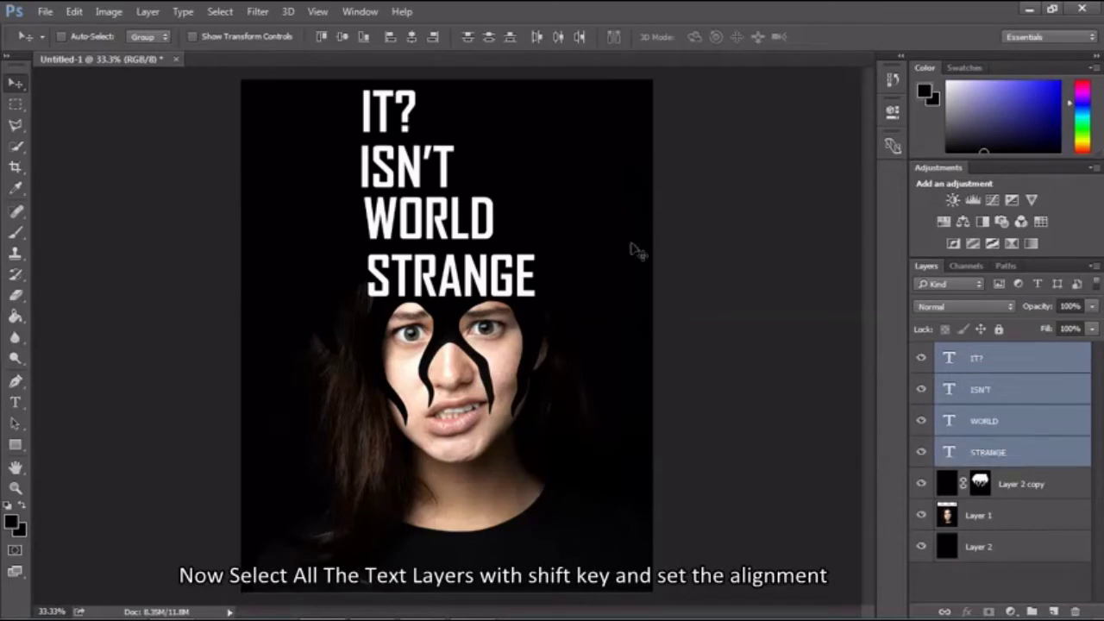
pyautogui.click(388, 38)
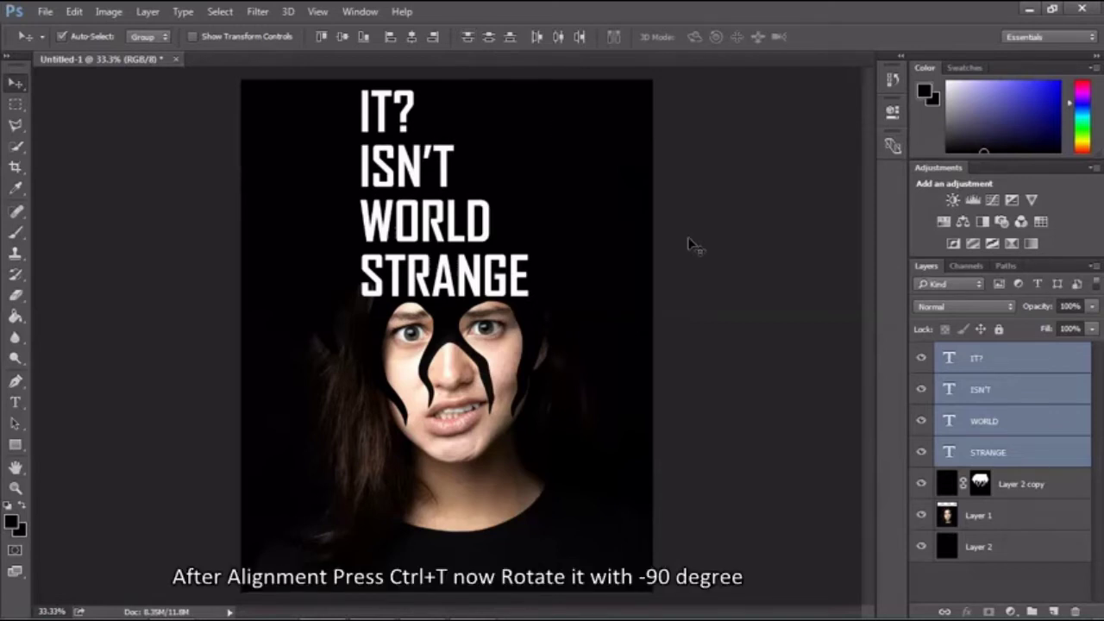
# Step: Free-transform the four text layers with a -90° rotation and commit it
pyautogui.hotkey('ctrl', 't')
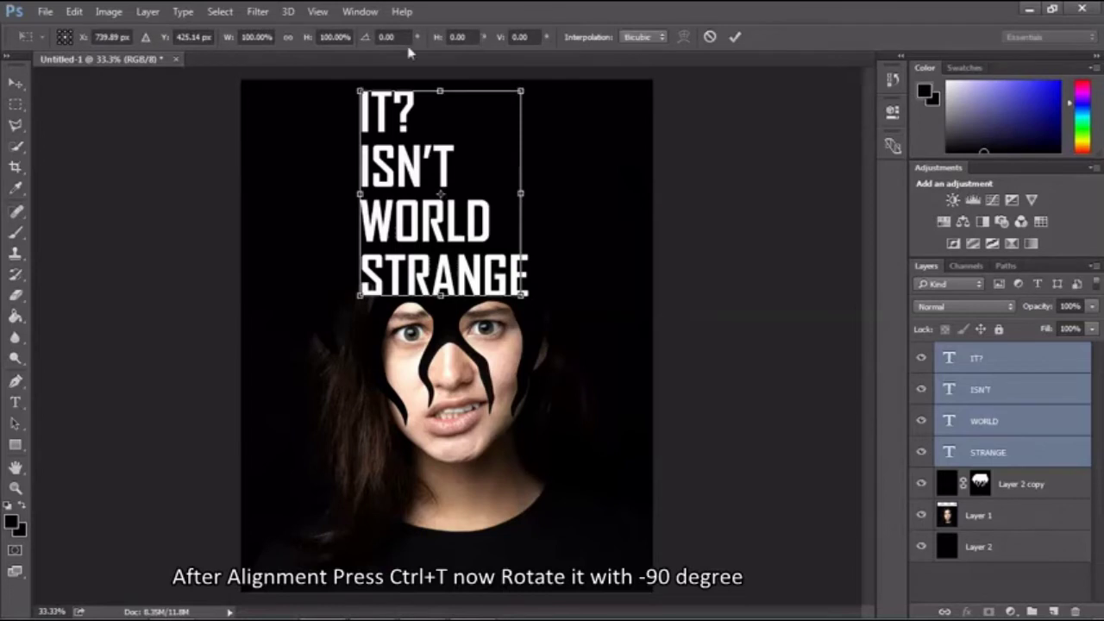
pyautogui.click(407, 38)
pyautogui.write('-9')
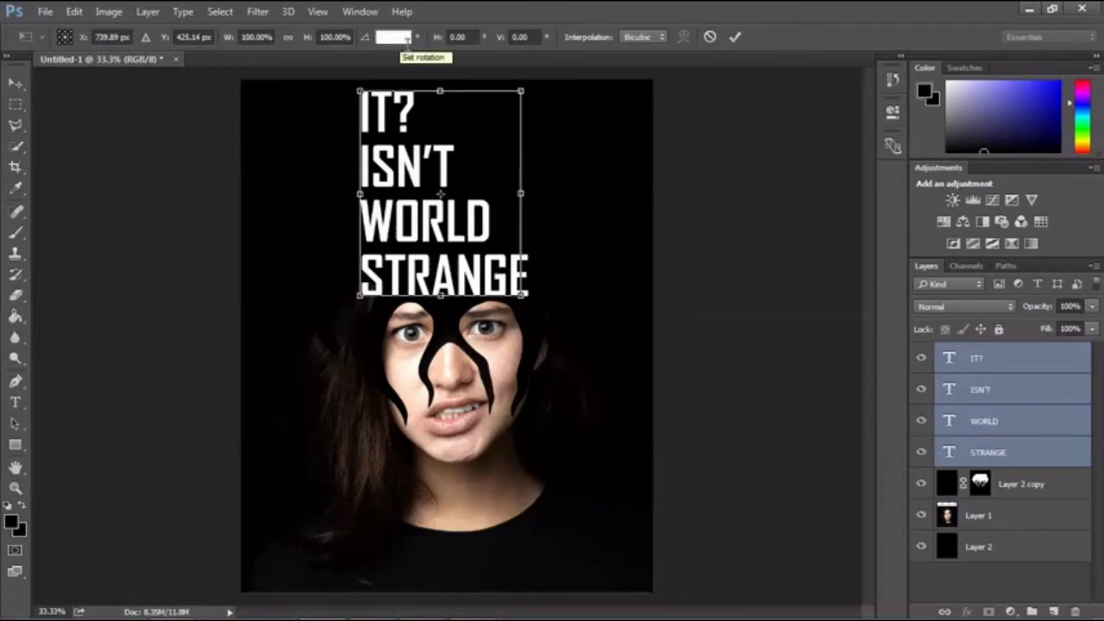
pyautogui.write('-90')
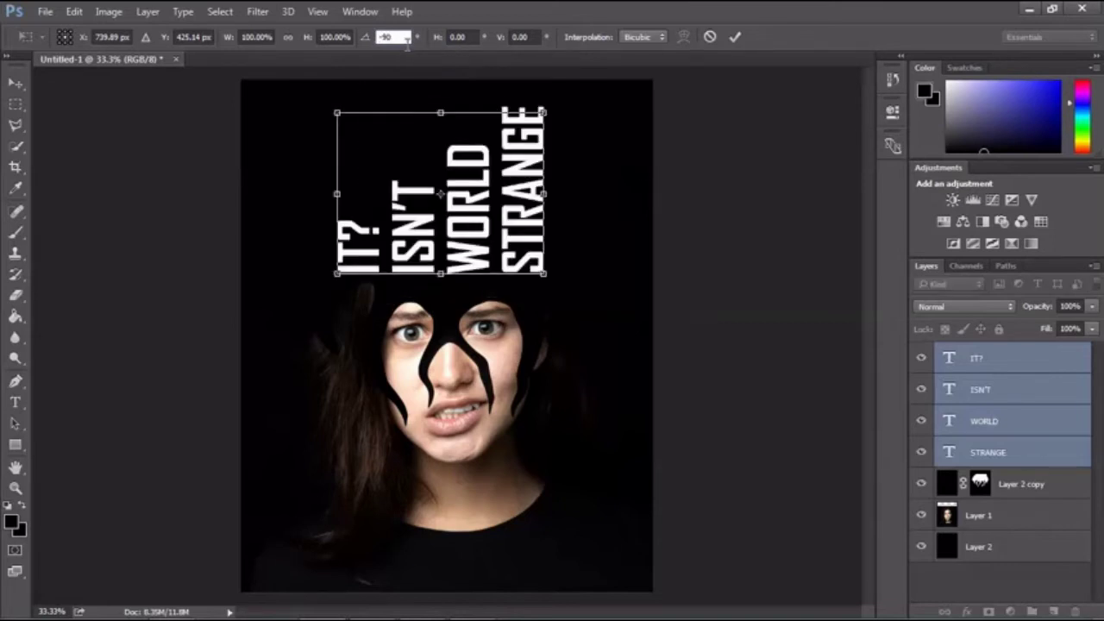
pyautogui.press('Return')
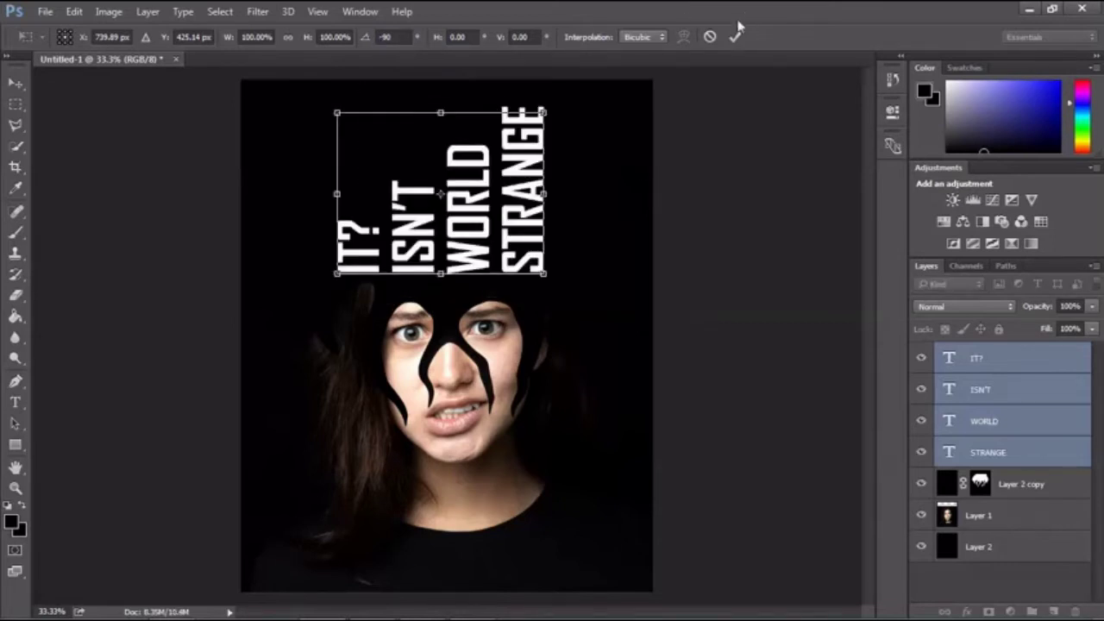
pyautogui.click(734, 37)
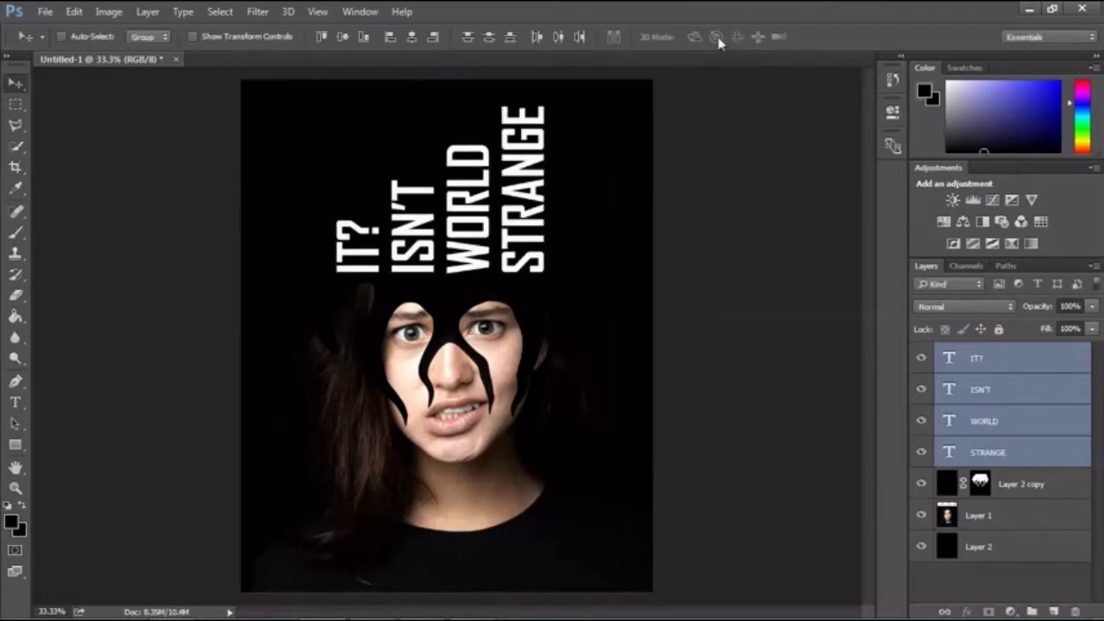
# Step: Group the four text layers into Group 1 and drag it down to the top of the face
pyautogui.press('ctrl')
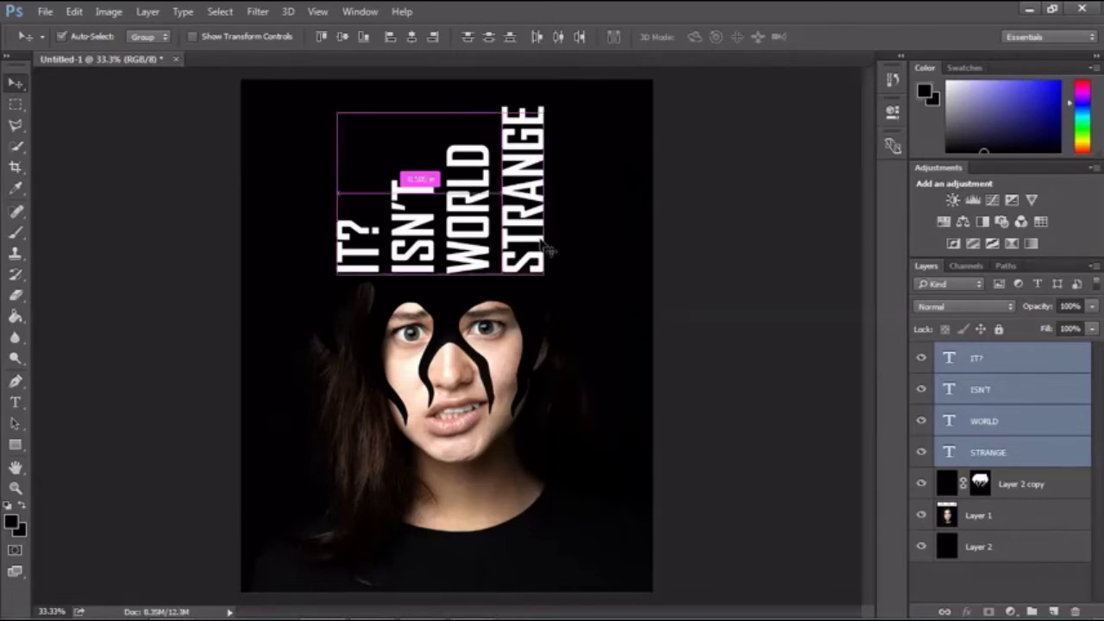
pyautogui.hotkey('ctrl', 'g')
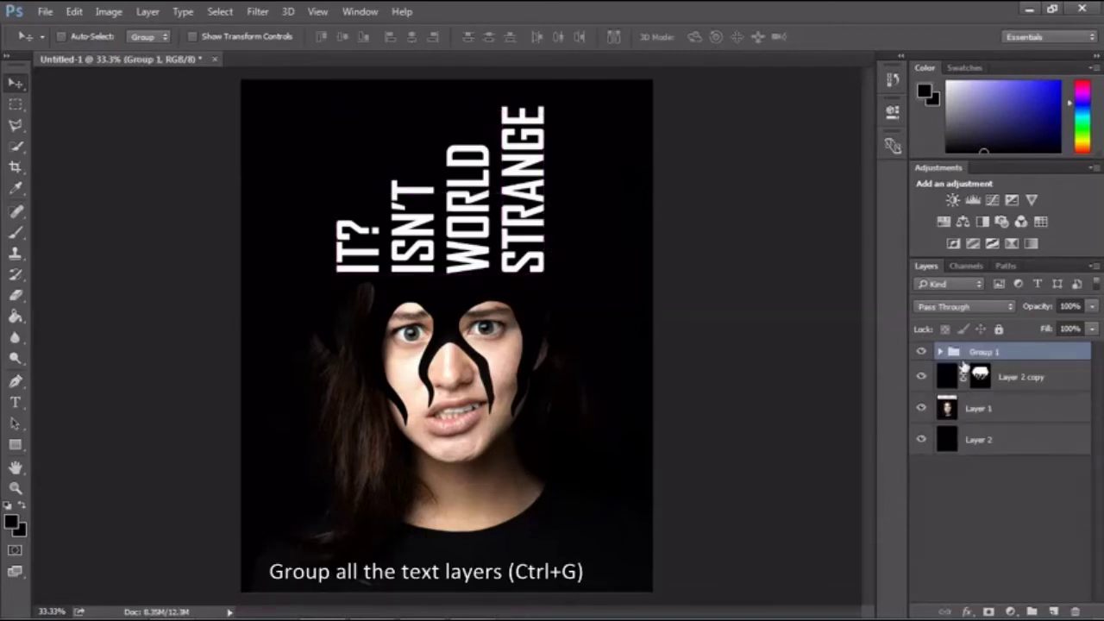
pyautogui.click(947, 357)
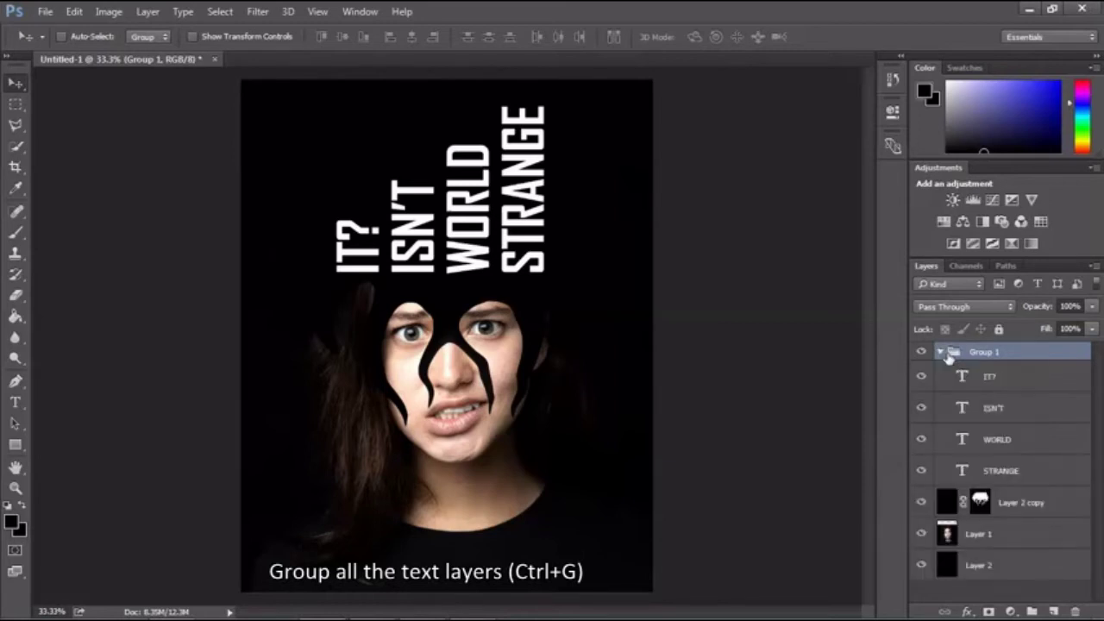
pyautogui.click(947, 357)
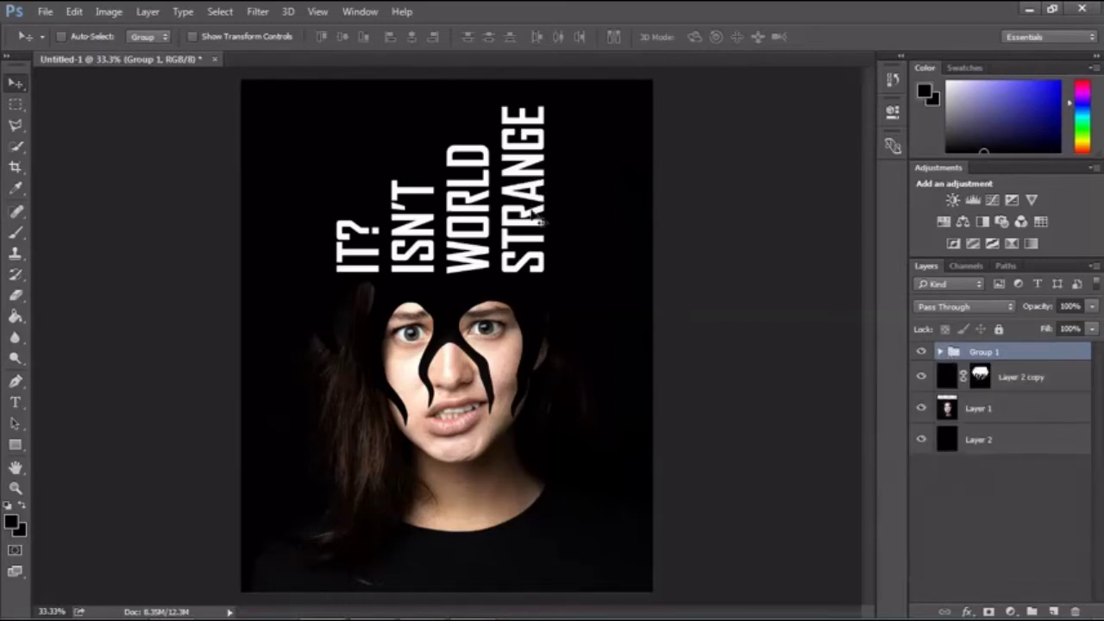
pyautogui.moveTo(536, 226); pyautogui.dragTo(544, 264)
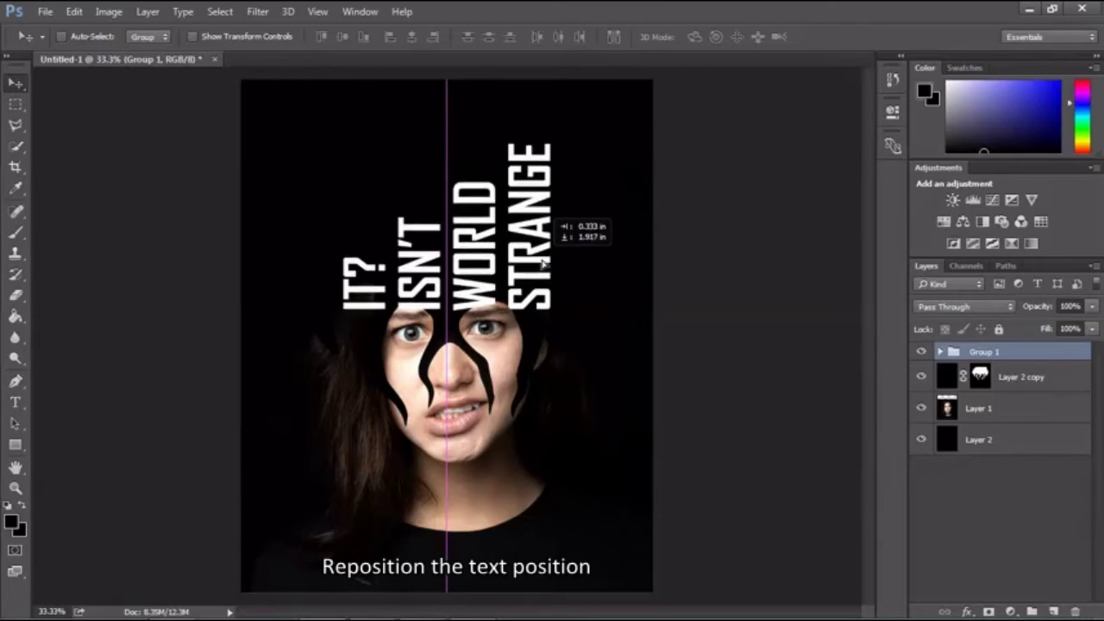
pyautogui.moveTo(543, 263); pyautogui.dragTo(535, 265)
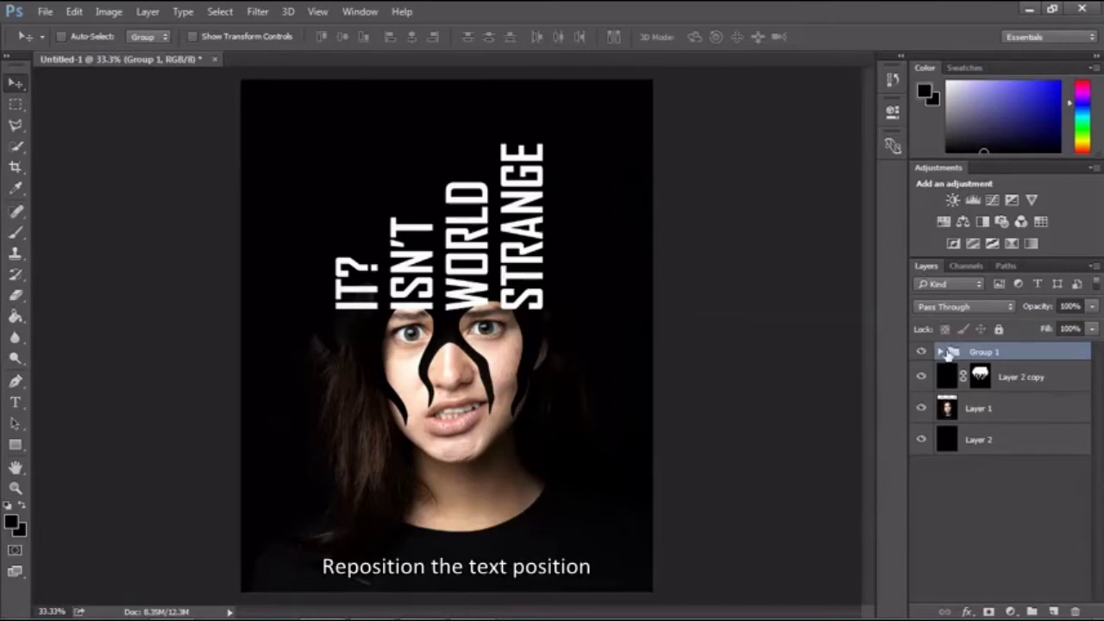
# Step: Zoom in, shift STRANGE and WORLD slightly right, and move IT? and ISN'T left
pyautogui.click(941, 351)
pyautogui.hotkey('ctrl', '+')
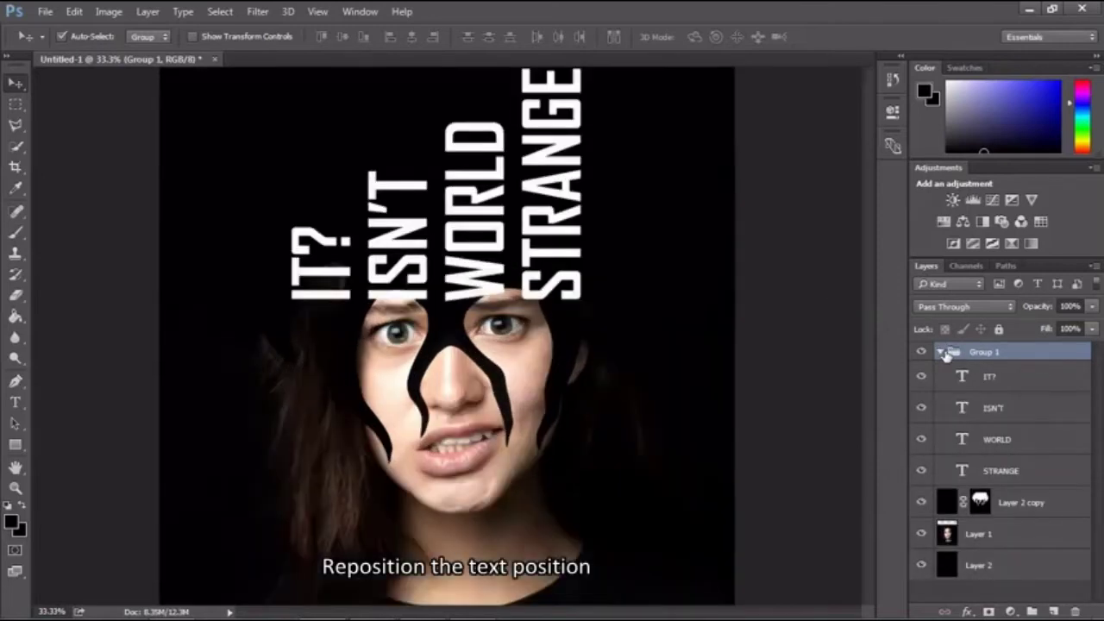
pyautogui.hotkey('ctrl', '+')
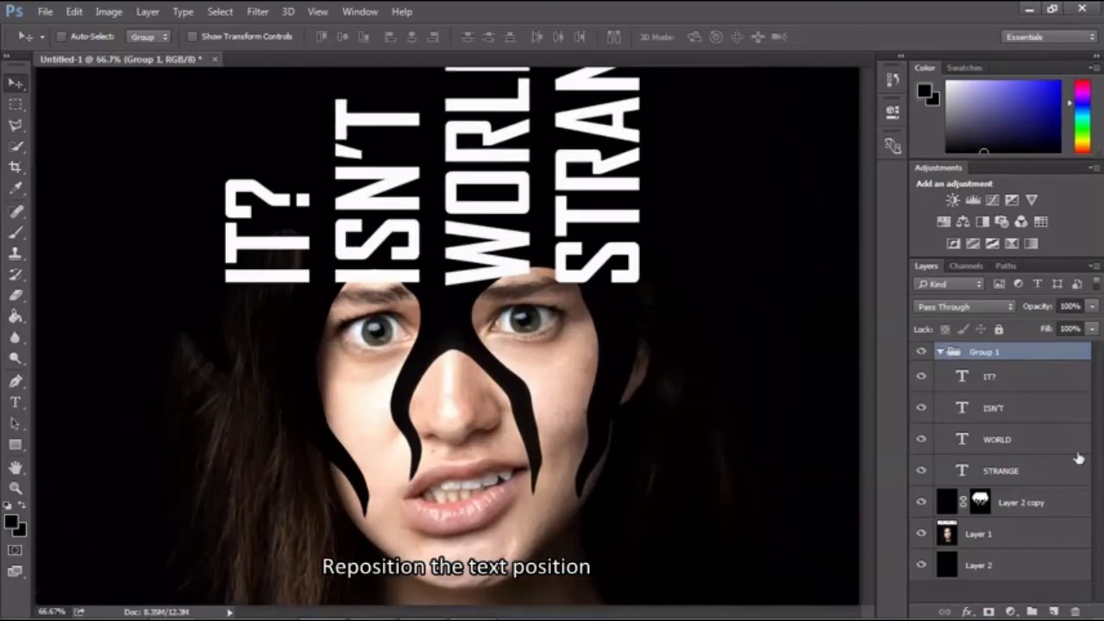
pyautogui.click(1024, 475)
pyautogui.moveTo(646, 256); pyautogui.dragTo(660, 258)
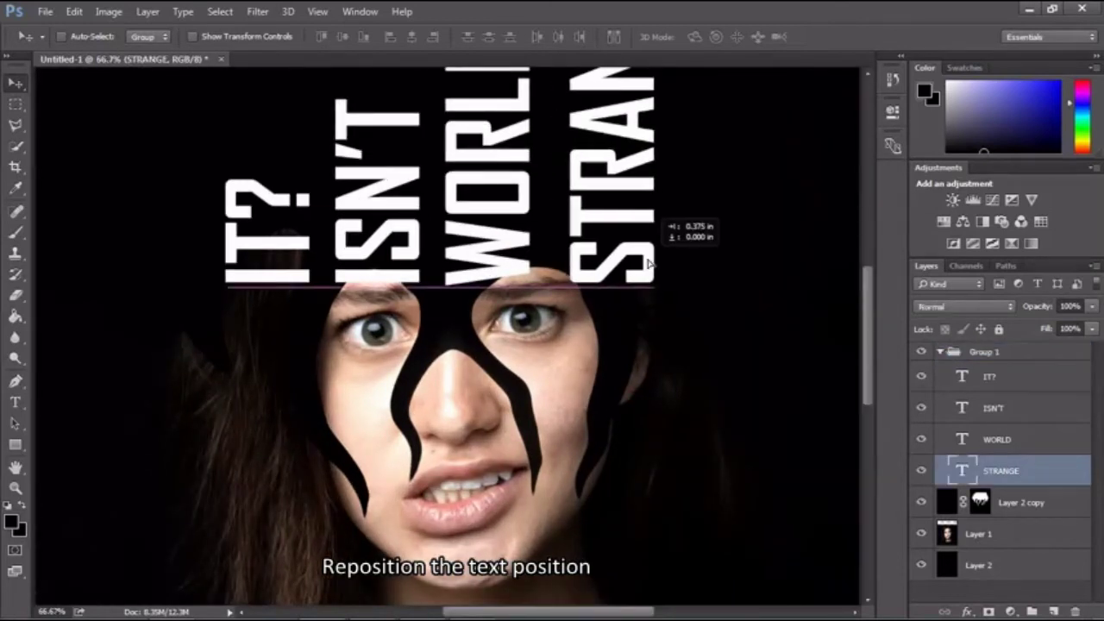
pyautogui.click(992, 439)
pyautogui.moveTo(484, 280); pyautogui.dragTo(496, 280)
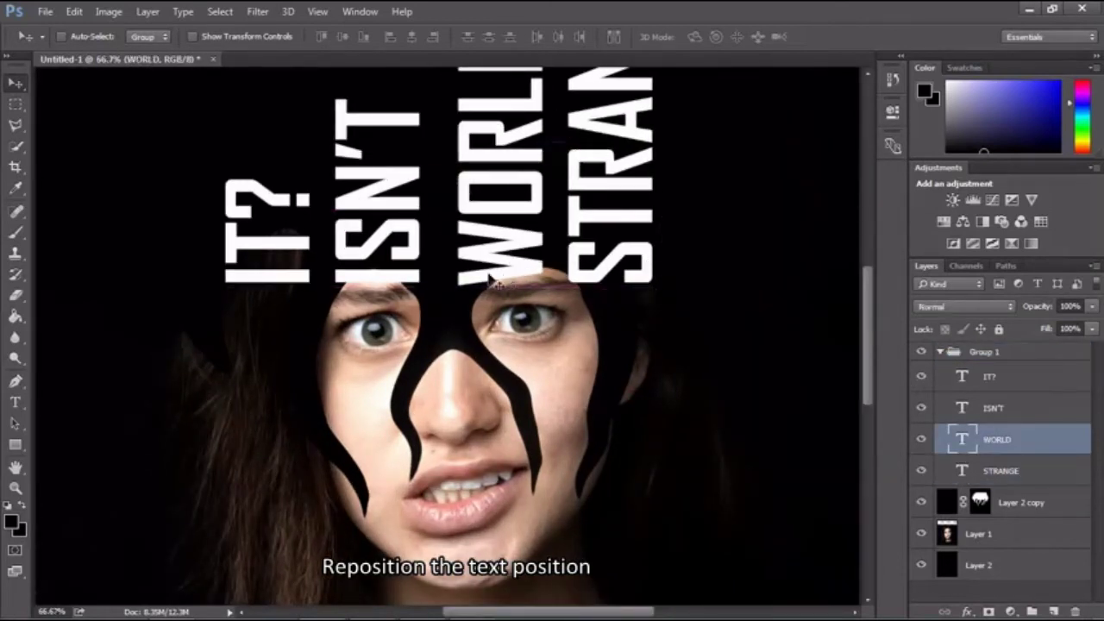
pyautogui.click(952, 371)
pyautogui.moveTo(302, 247); pyautogui.dragTo(260, 248)
pyautogui.click(992, 408)
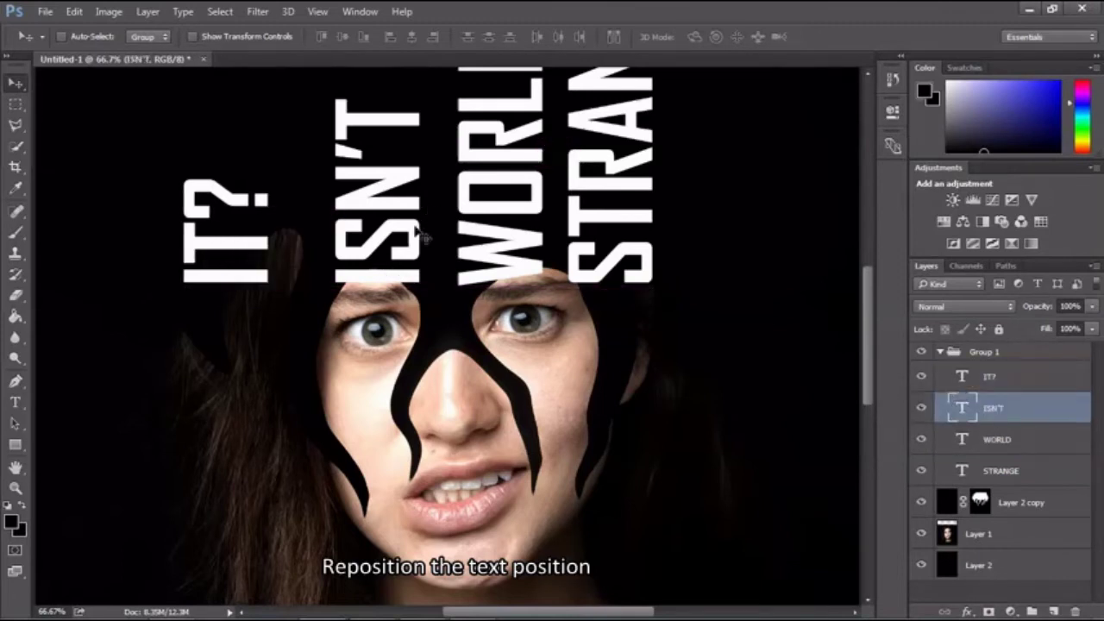
pyautogui.moveTo(433, 234); pyautogui.dragTo(384, 247)
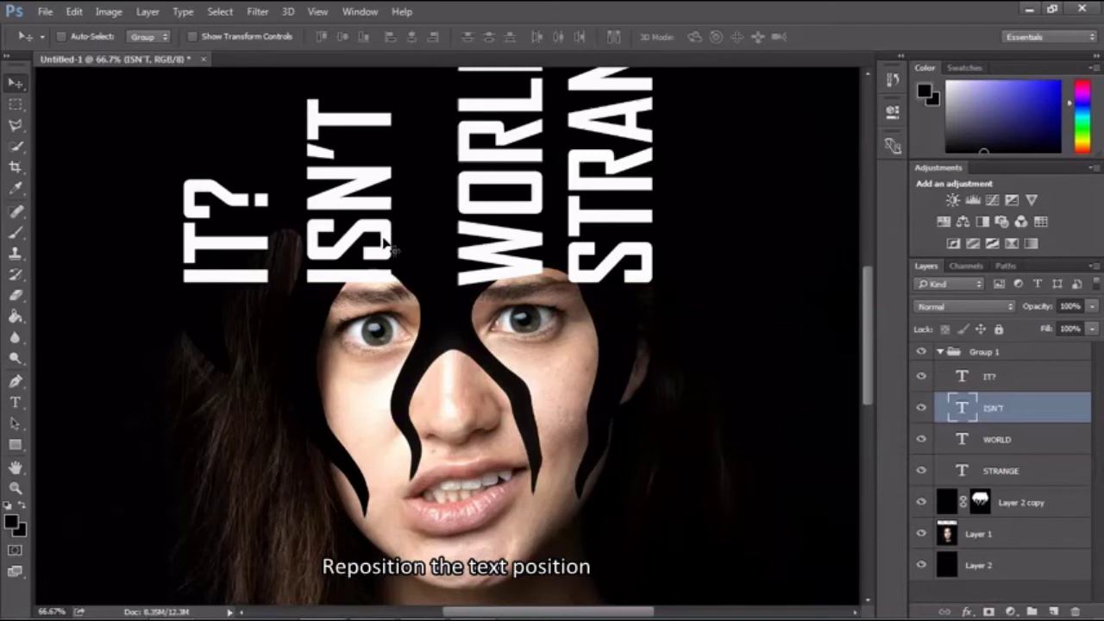
# Step: Pull WORLD and STRANGE left to close the gaps between the words
pyautogui.click(997, 440)
pyautogui.moveTo(519, 278); pyautogui.dragTo(507, 278)
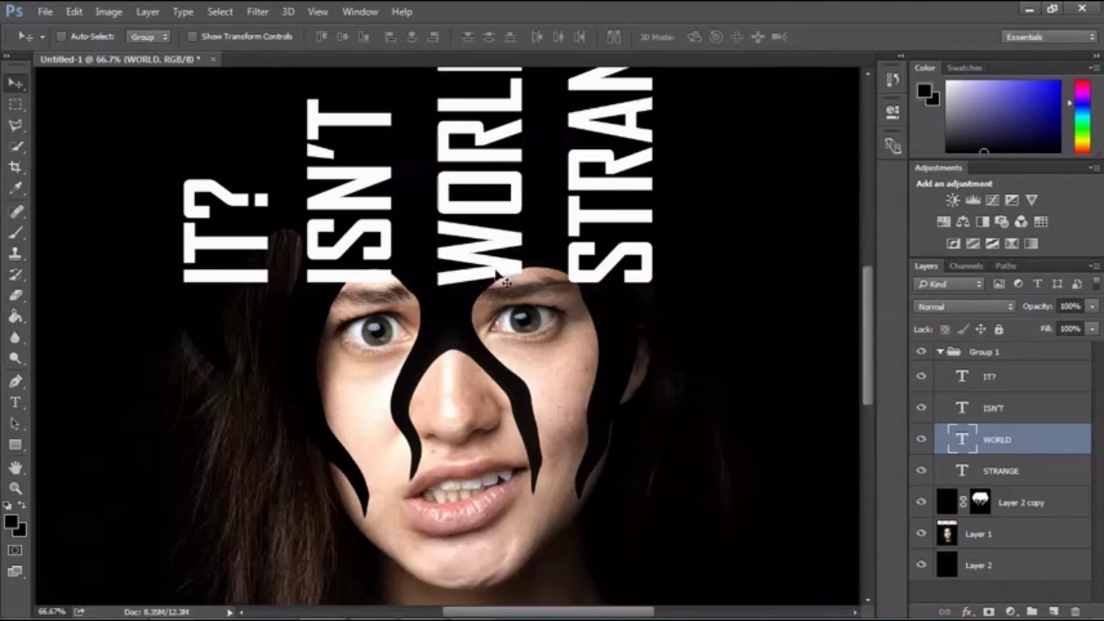
pyautogui.moveTo(508, 279); pyautogui.dragTo(487, 298)
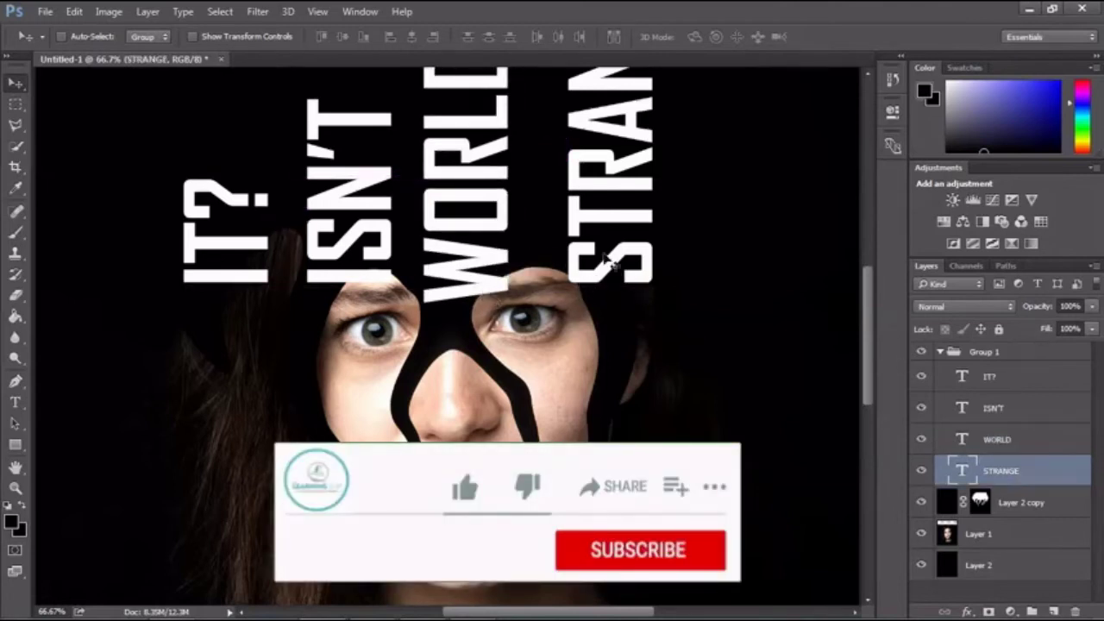
pyautogui.moveTo(588, 285); pyautogui.dragTo(567, 285)
# Step: Nudge WORLD into line with Shift+arrow keys and zoom out to check the block
pyautogui.click(1020, 444)
pyautogui.hotkey('shift', 'Right')
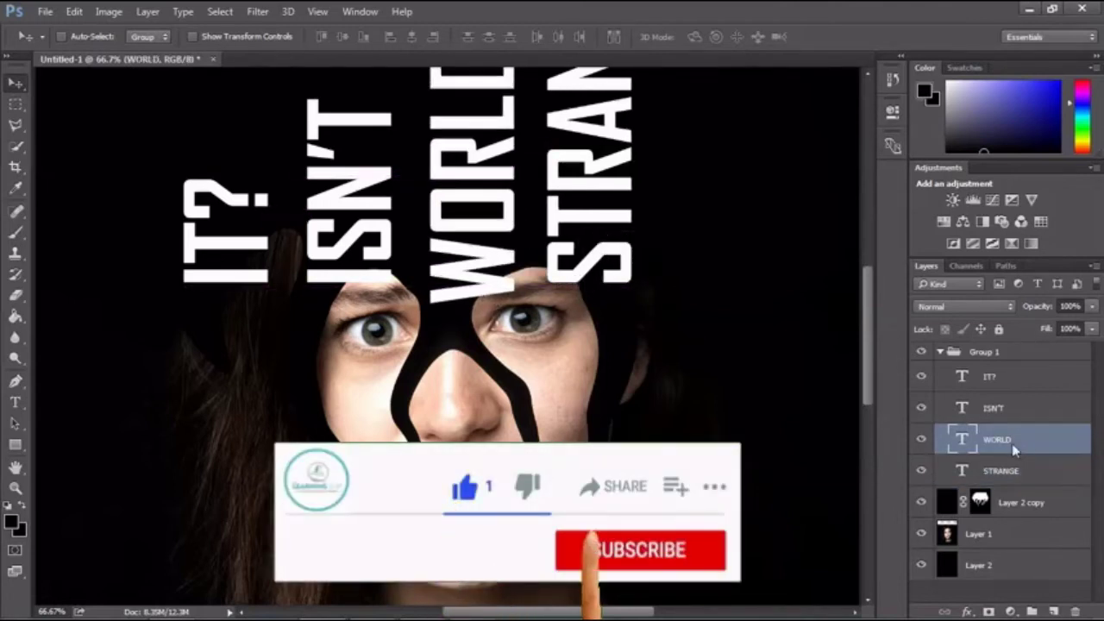
pyautogui.hotkey('shift', 'Down')
pyautogui.hotkey('shift', 'Left')
pyautogui.hotkey('shift', 'Up')
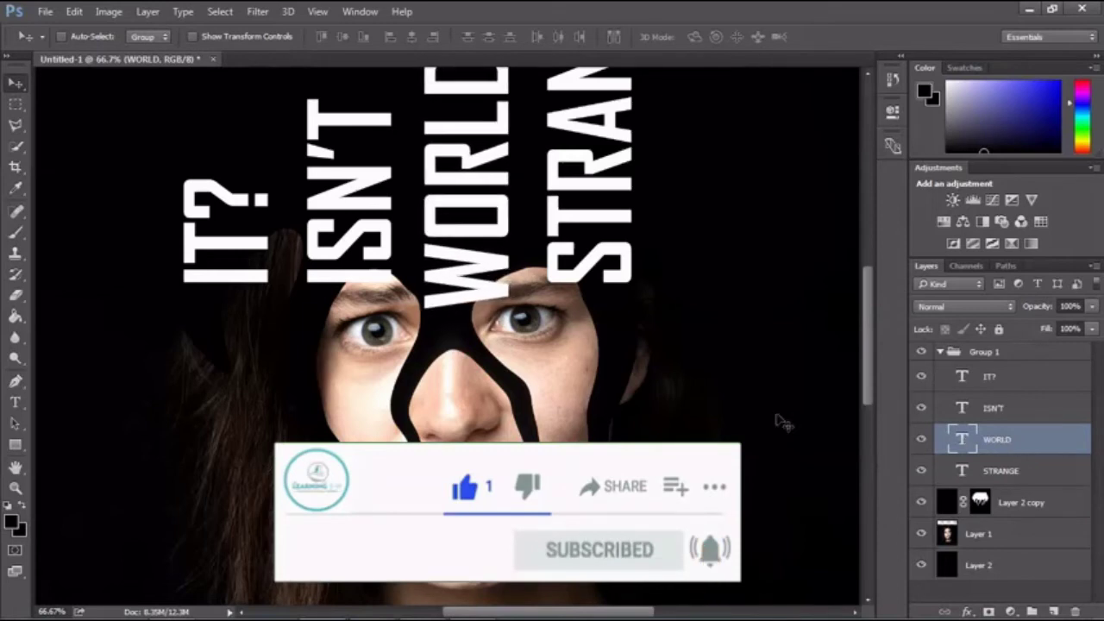
pyautogui.click(993, 420)
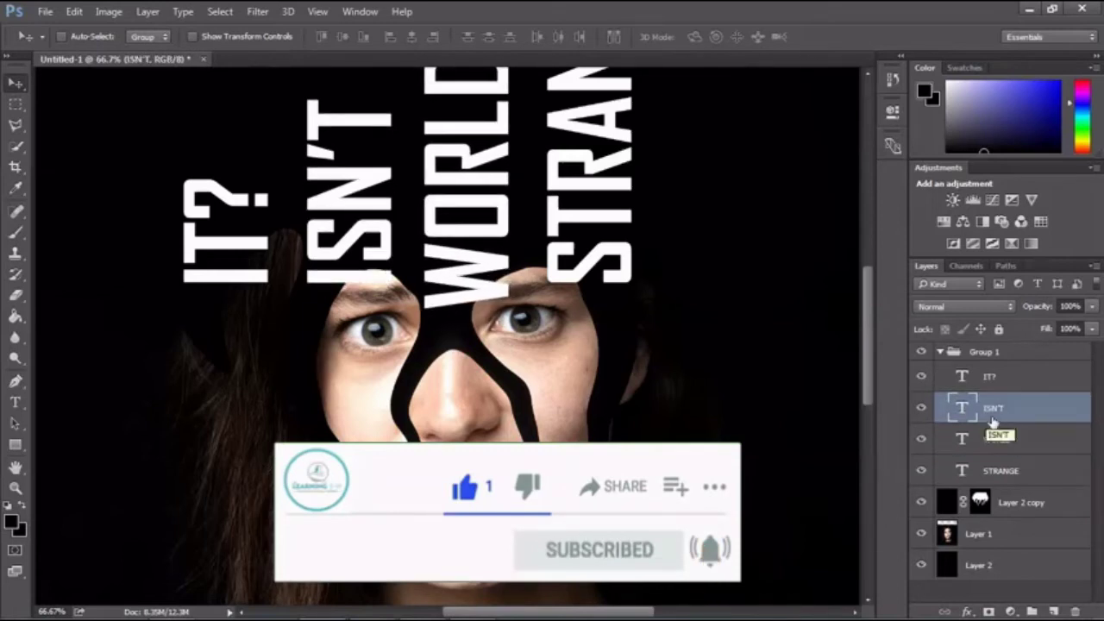
pyautogui.hotkey('ctrl', '-')
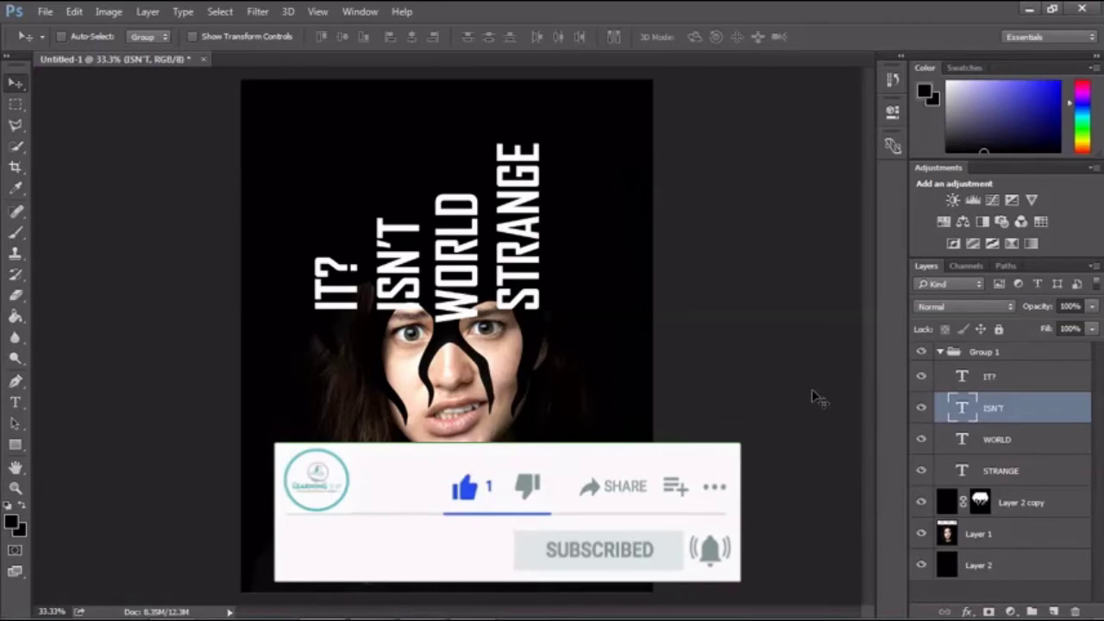
pyautogui.click(1001, 471)
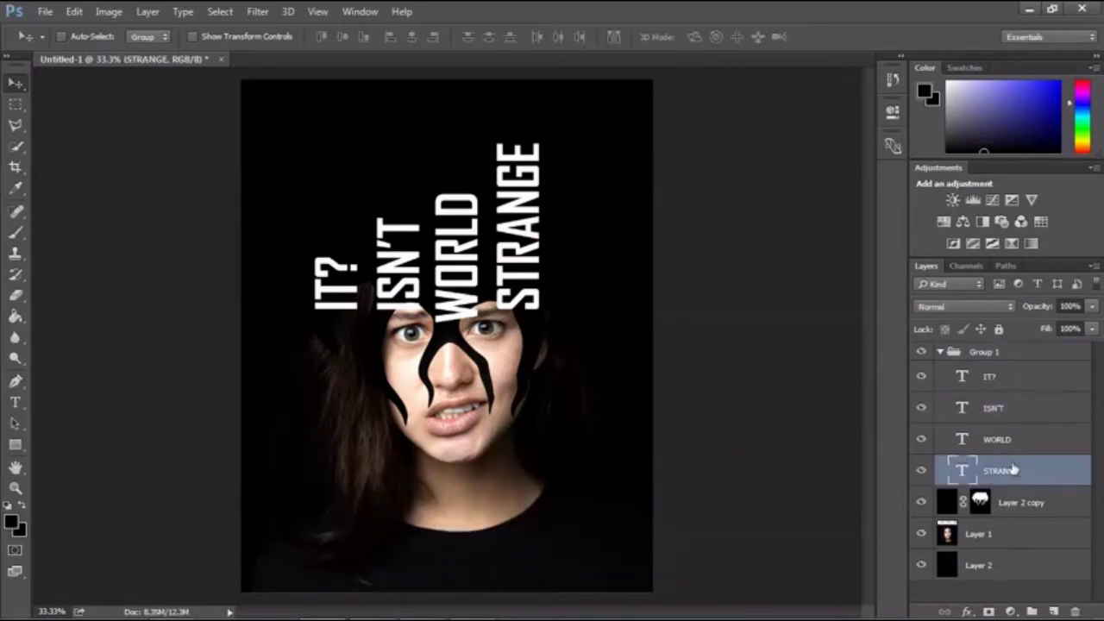
pyautogui.click(1025, 353)
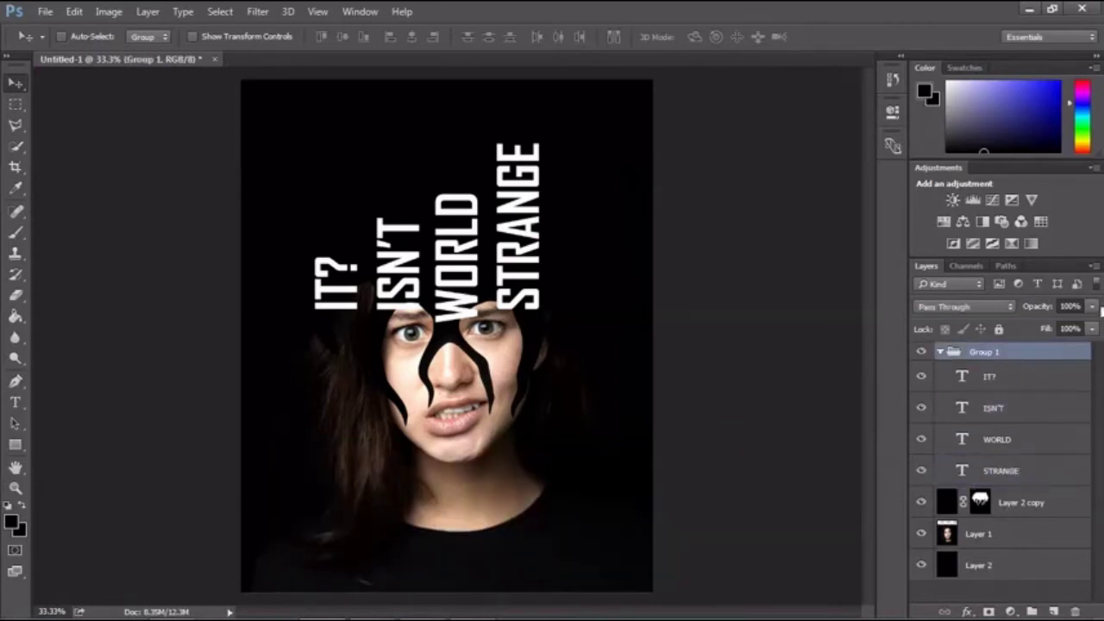
# Step: Add a layer mask to Group 1 and drop its opacity to 34%
pyautogui.click(990, 611)
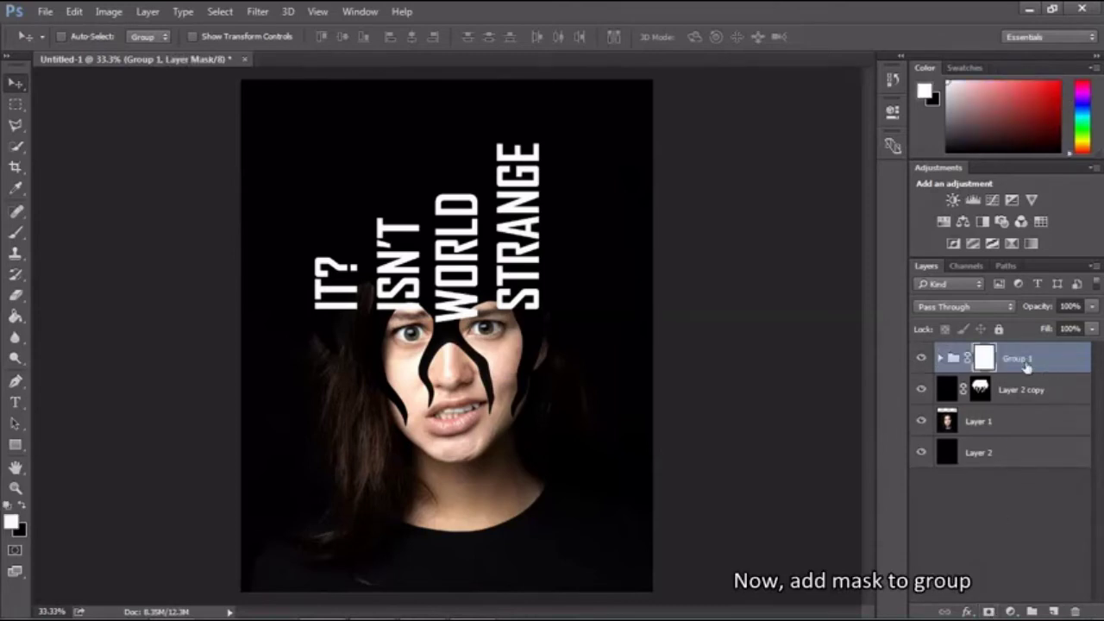
pyautogui.click(1092, 307)
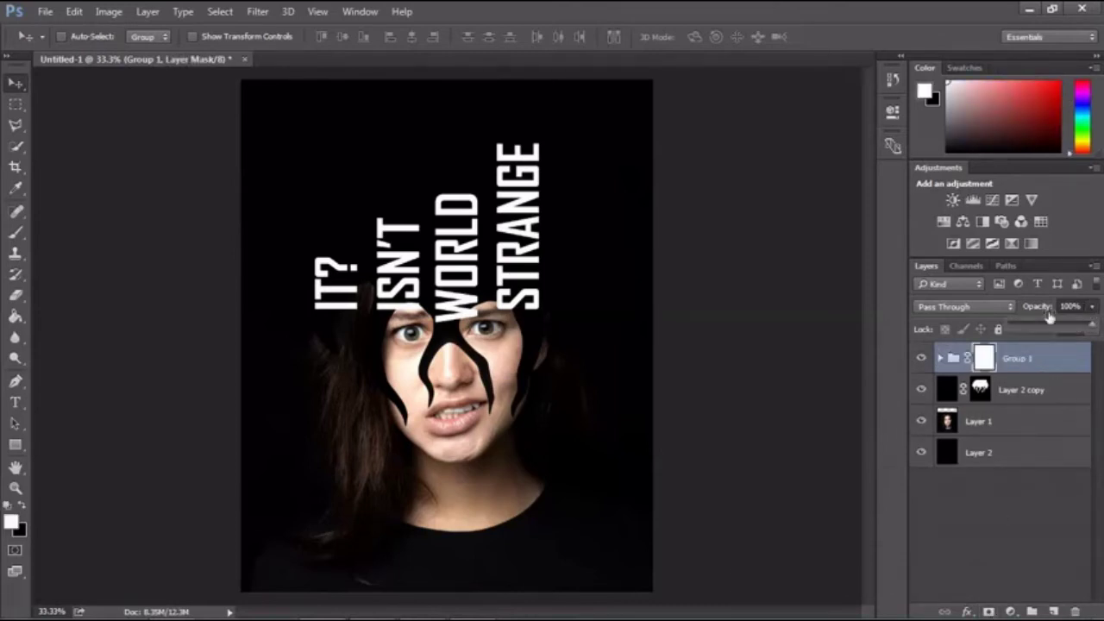
pyautogui.click(1039, 325)
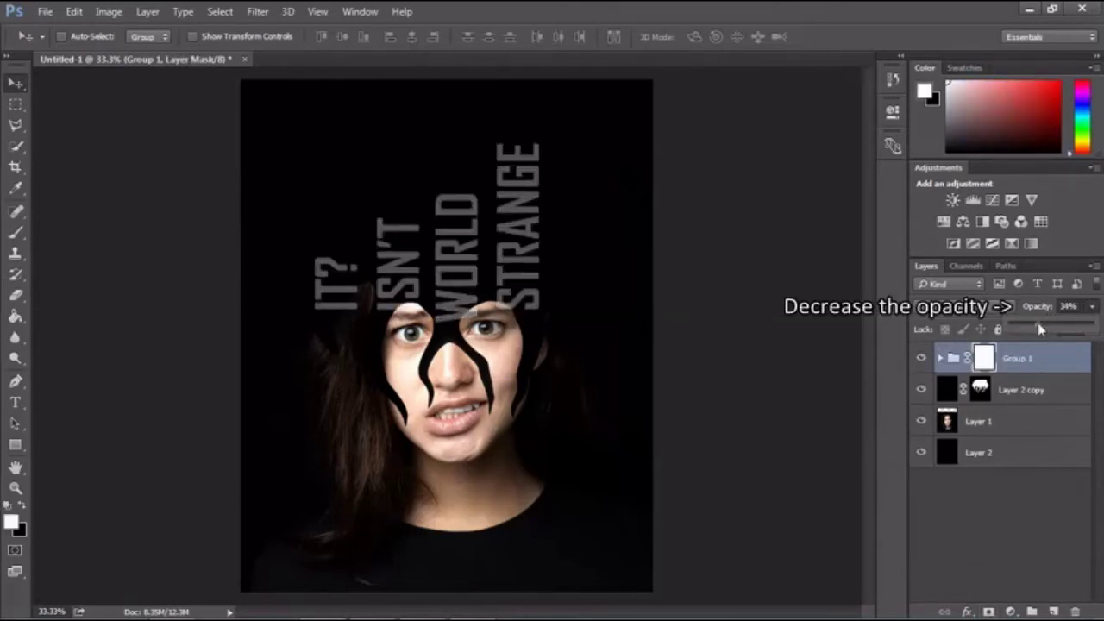
pyautogui.hotkey('ctrl', '+')
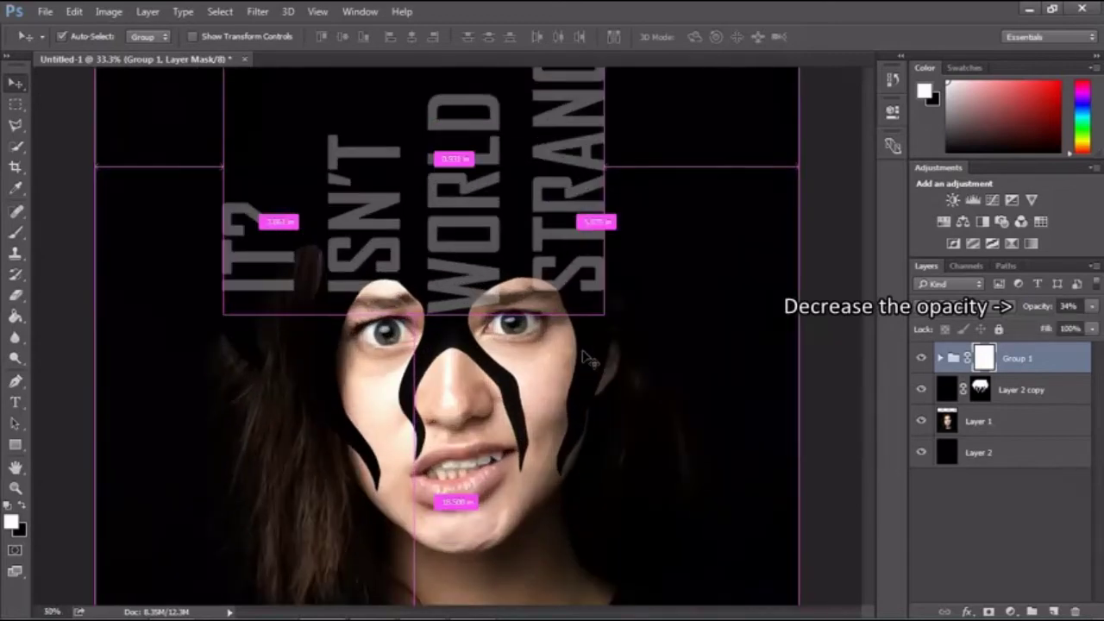
pyautogui.hotkey('ctrl', '+')
pyautogui.hotkey('ctrl', '+')
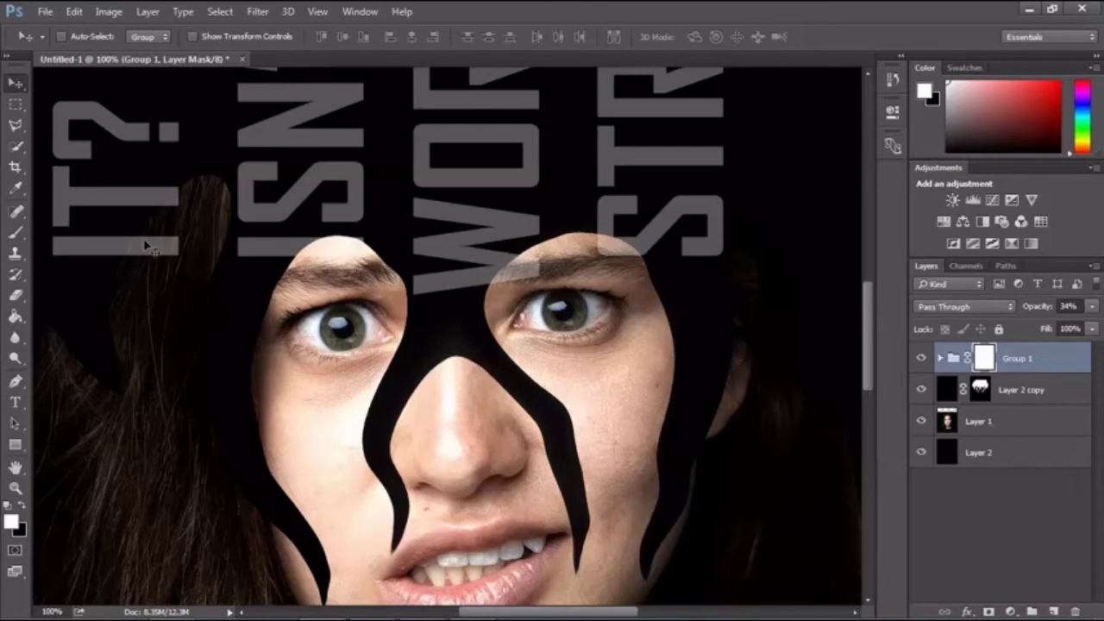
# Step: Mask out the text over the right eyebrow using a lasso selection and a size-90 black brush
pyautogui.click(15, 125)
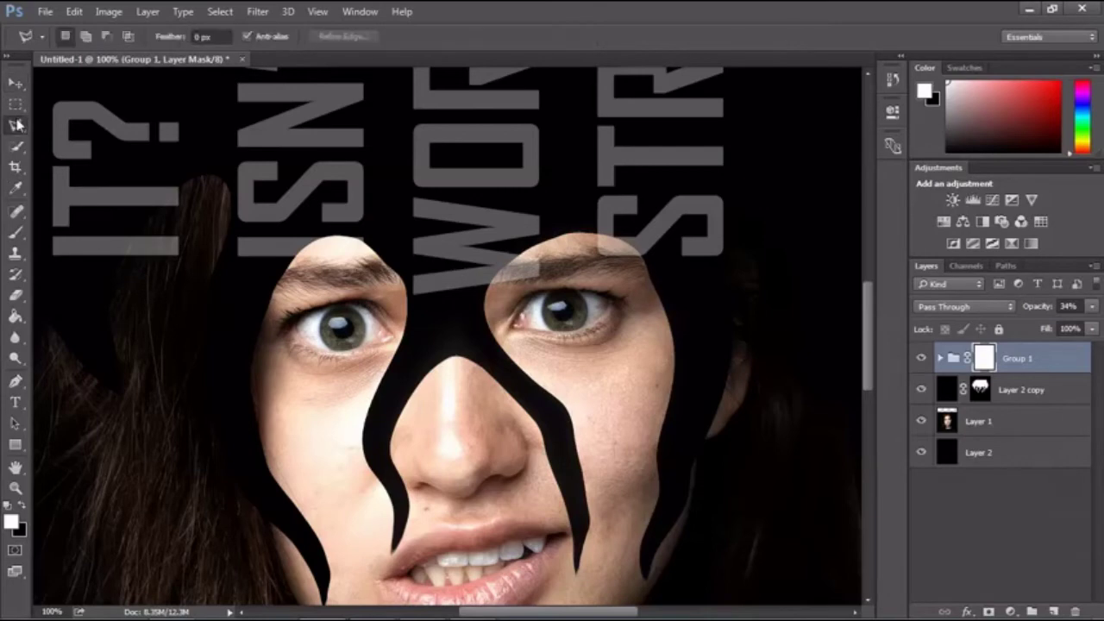
pyautogui.hotkey('ctrl', '+')
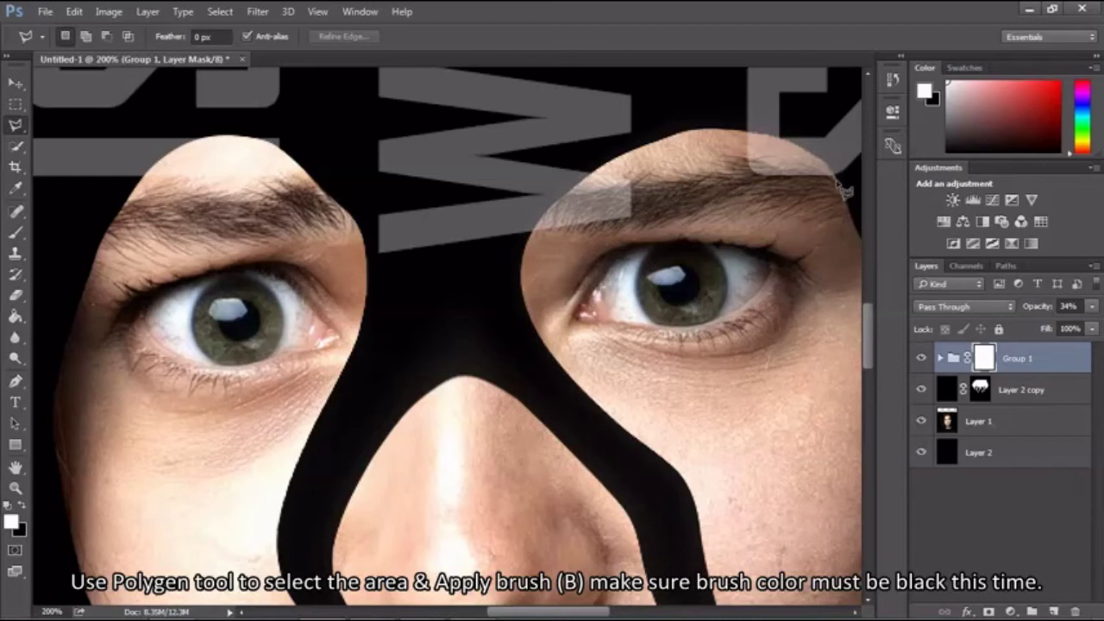
pyautogui.click(832, 181)
pyautogui.click(751, 183)
pyautogui.click(749, 137)
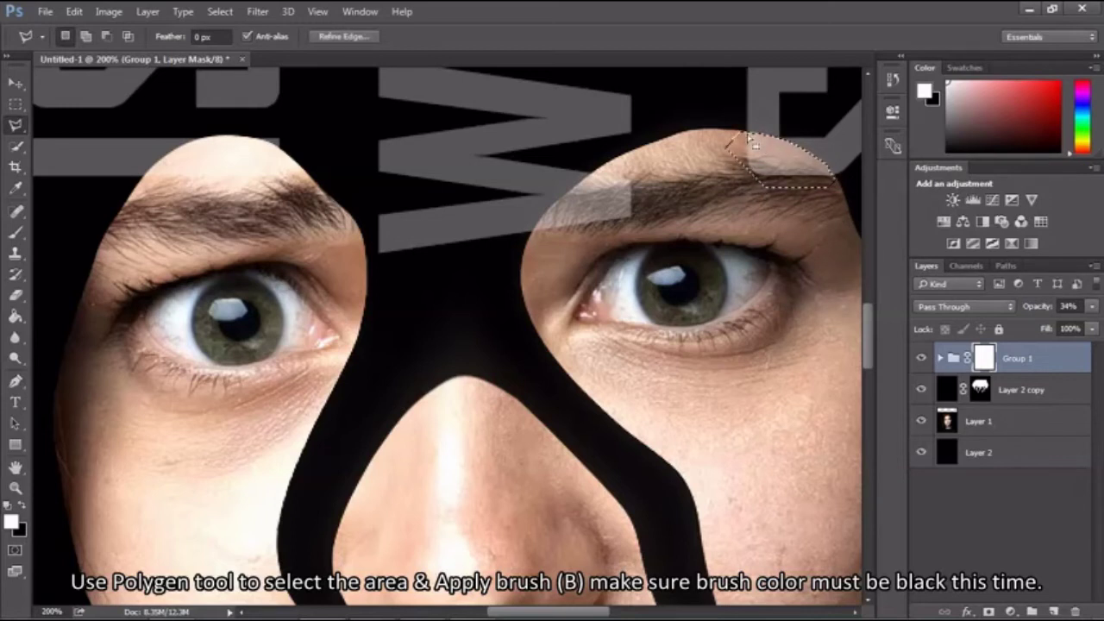
pyautogui.press('b')
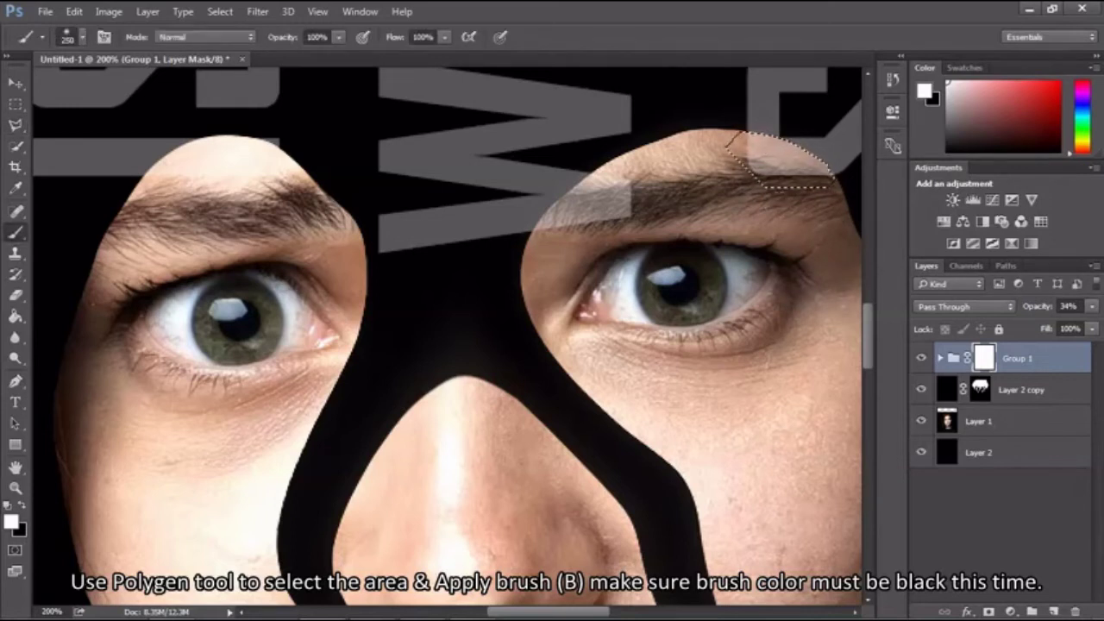
pyautogui.press('[')
pyautogui.press('[')
pyautogui.press('[')
pyautogui.press('[')
pyautogui.click(23, 507)
pyautogui.moveTo(754, 151); pyautogui.dragTo(819, 177)
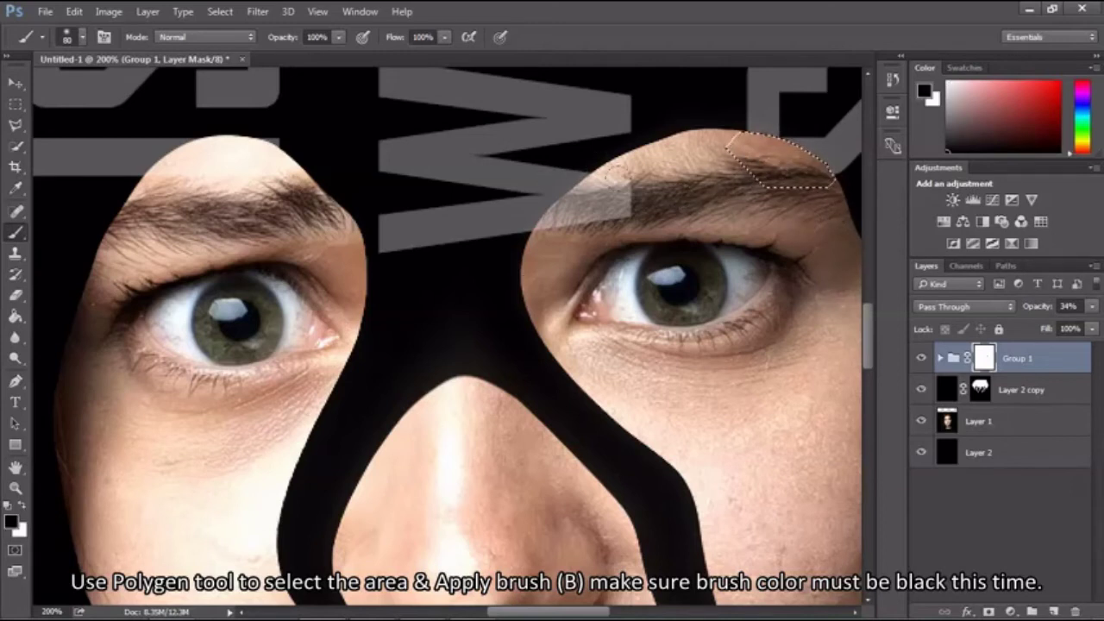
pyautogui.hotkey('ctrl', 'd')
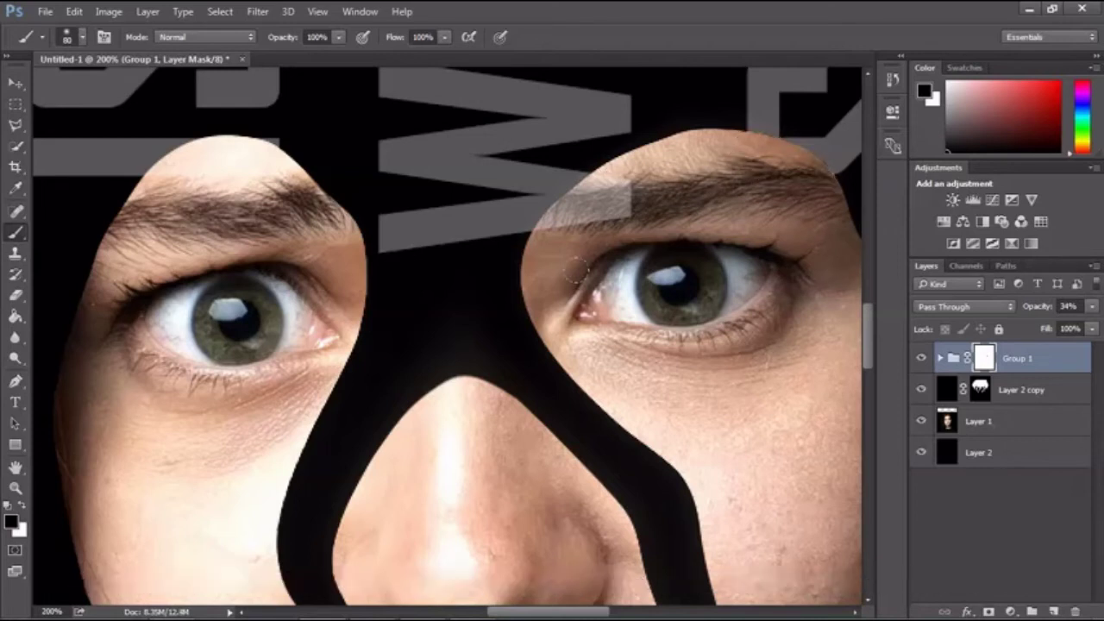
# Step: Fill a lasso selection with black to hide the leftover grey bar over the brow
pyautogui.press('l')
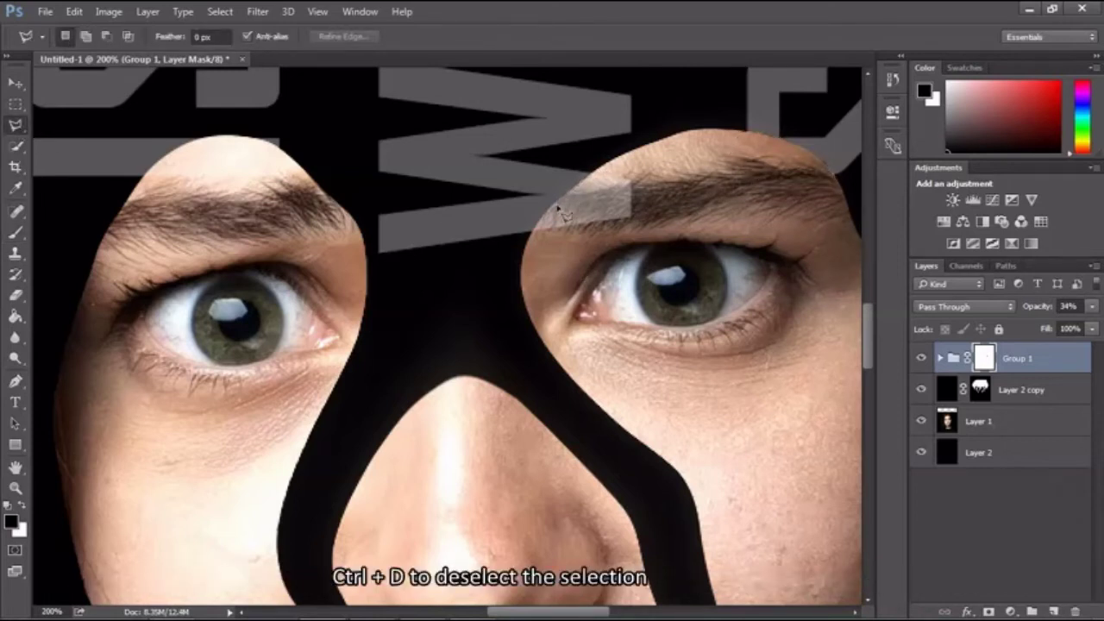
pyautogui.click(532, 231)
pyautogui.click(651, 231)
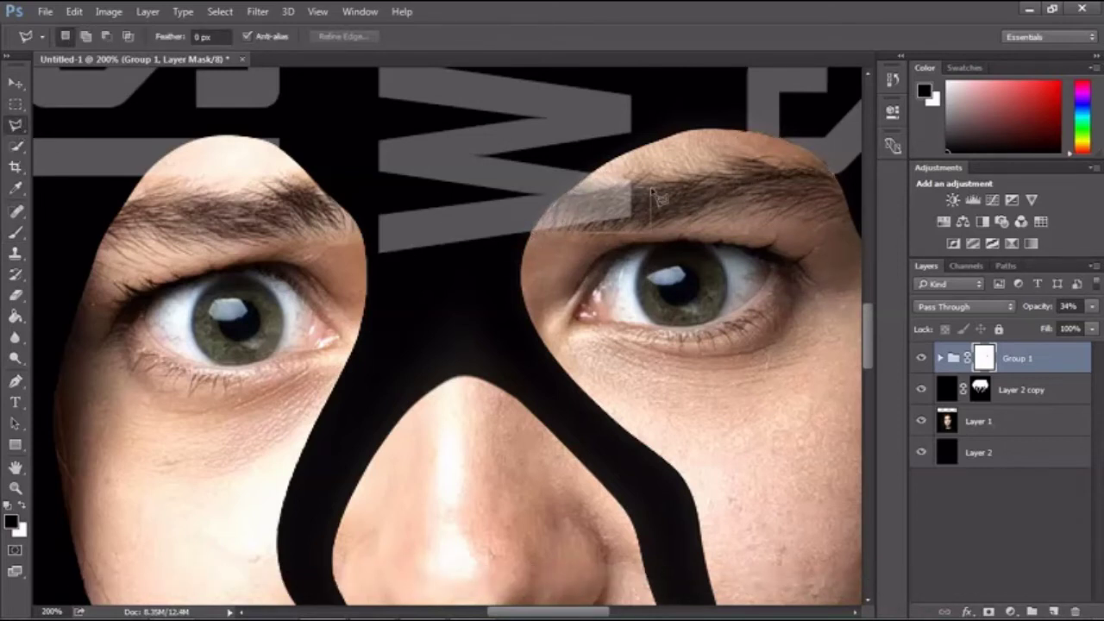
pyautogui.click(651, 183)
pyautogui.click(606, 179)
pyautogui.press('b')
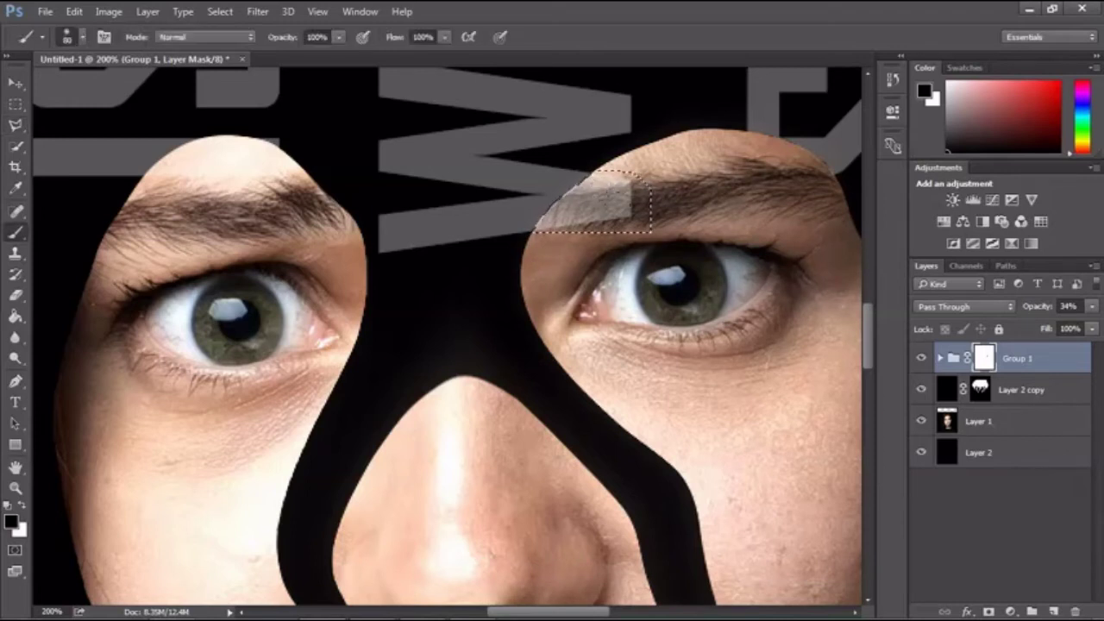
pyautogui.hotkey('alt', 'BackSpace')
# Step: Outline the forehead above the left eyebrow and mask the text there
pyautogui.click(15, 125)
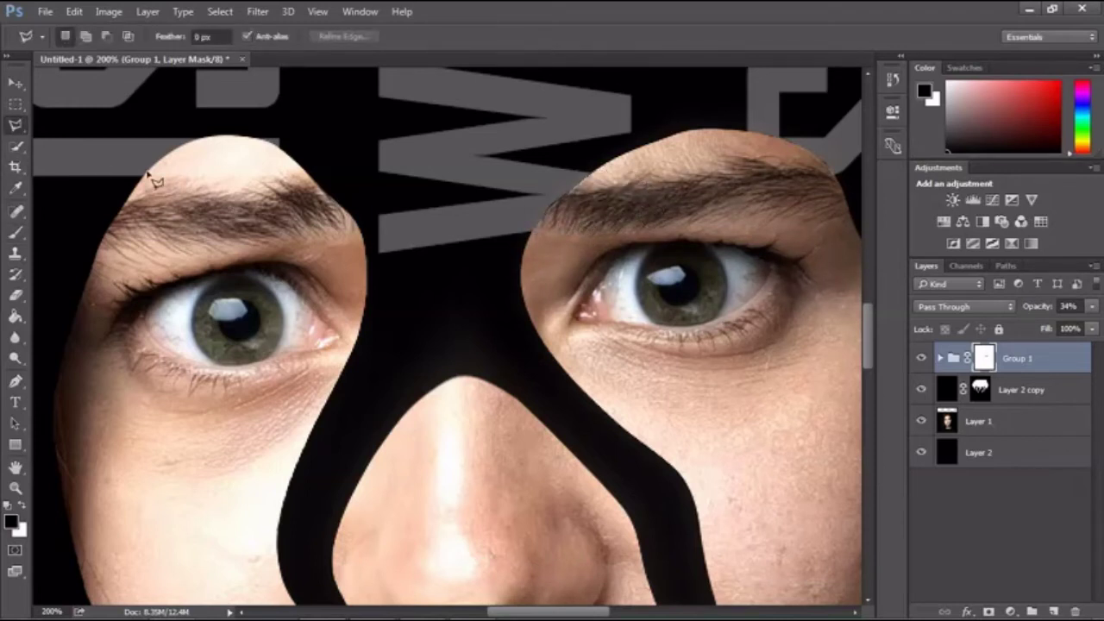
pyautogui.click(161, 159)
pyautogui.click(197, 139)
pyautogui.click(246, 138)
pyautogui.click(294, 166)
pyautogui.click(307, 186)
pyautogui.doubleClick(129, 210)
pyautogui.press('b')
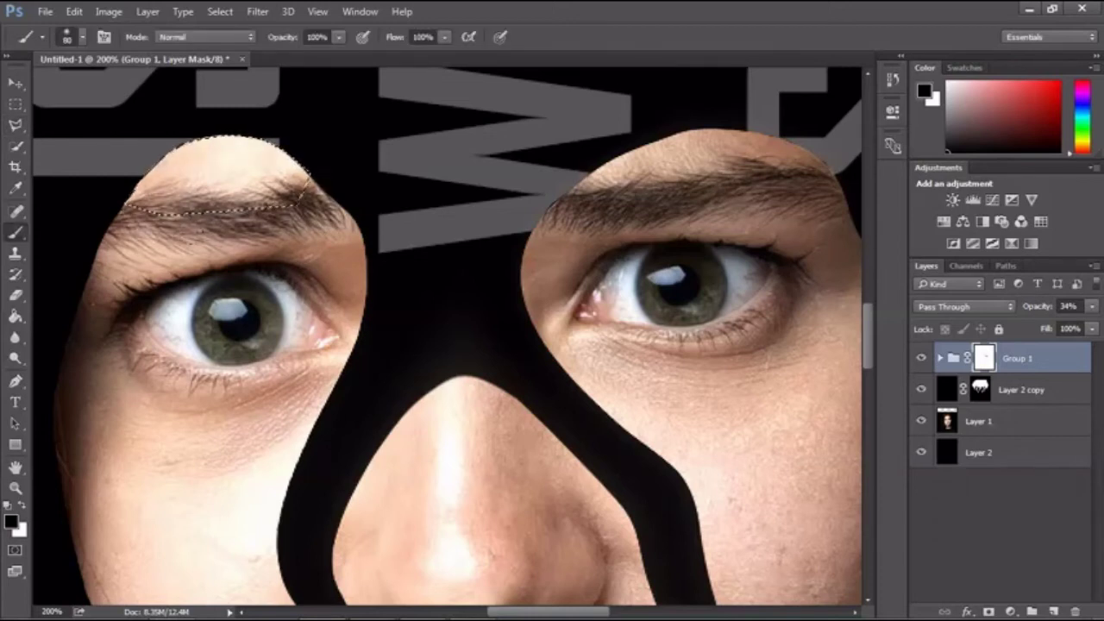
pyautogui.hotkey('ctrl', 'h')
pyautogui.moveTo(590, 612); pyautogui.dragTo(492, 612)
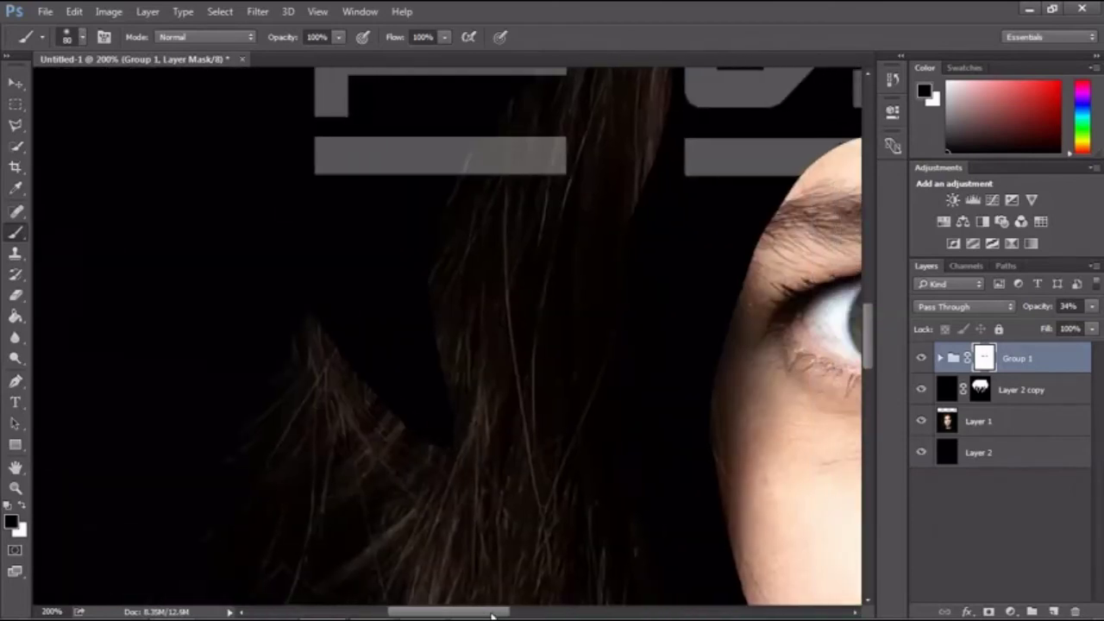
# Step: Paint out the grey bar over the hair inside a lasso selection
pyautogui.press('l')
pyautogui.click(473, 136)
pyautogui.click(457, 179)
pyautogui.click(560, 198)
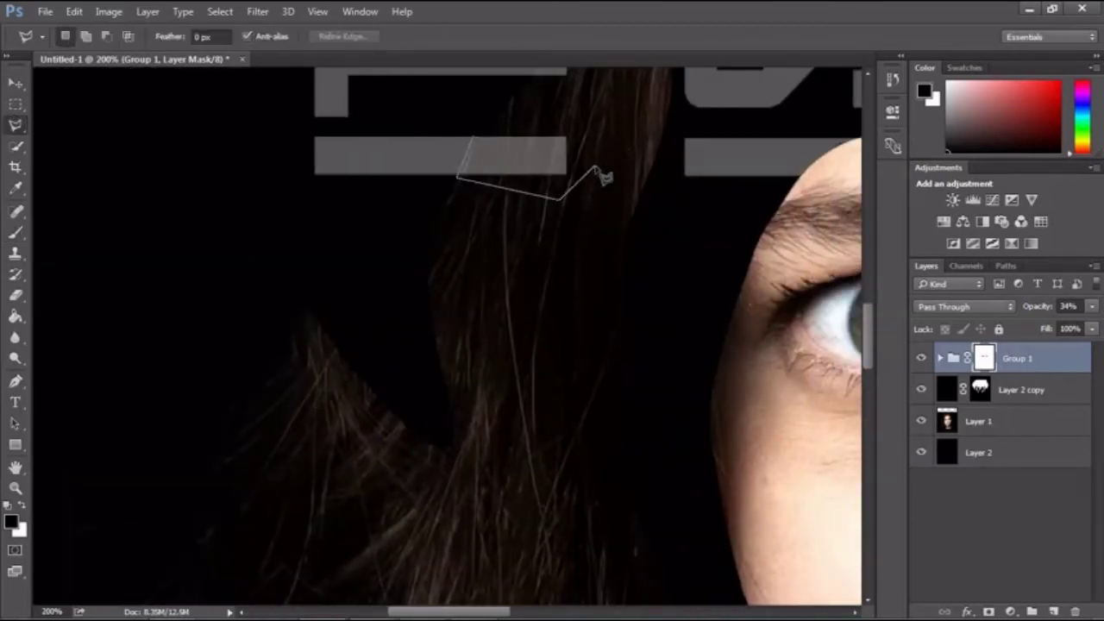
pyautogui.click(590, 160)
pyautogui.click(571, 118)
pyautogui.click(474, 137)
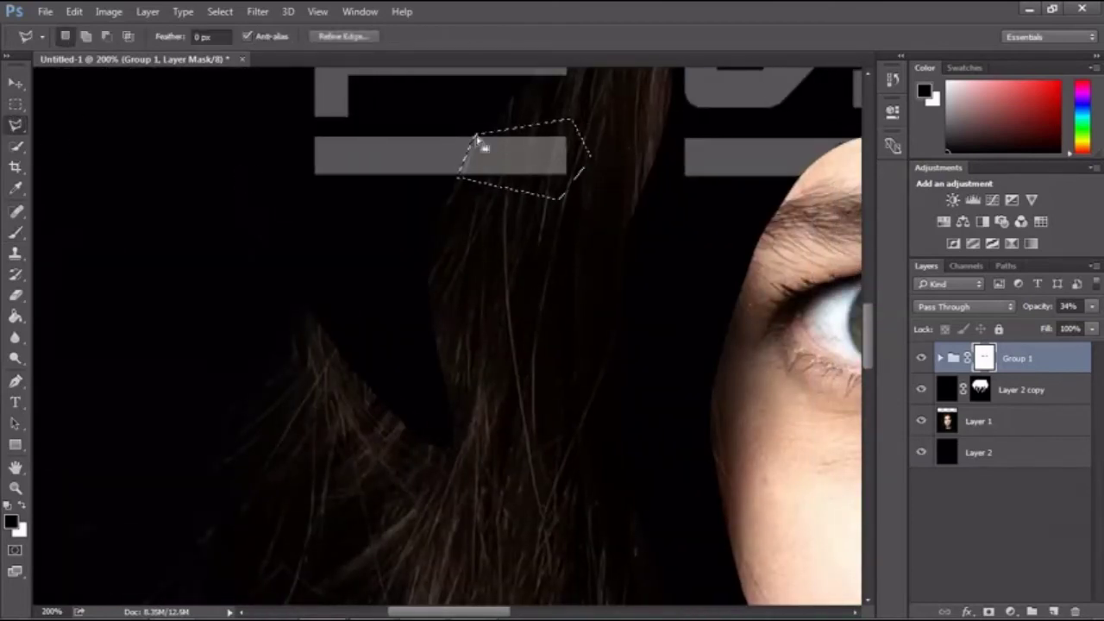
pyautogui.press('b')
pyautogui.moveTo(483, 151); pyautogui.dragTo(581, 198)
pyautogui.hotkey('ctrl', 'd')
pyautogui.hotkey('ctrl', '-')
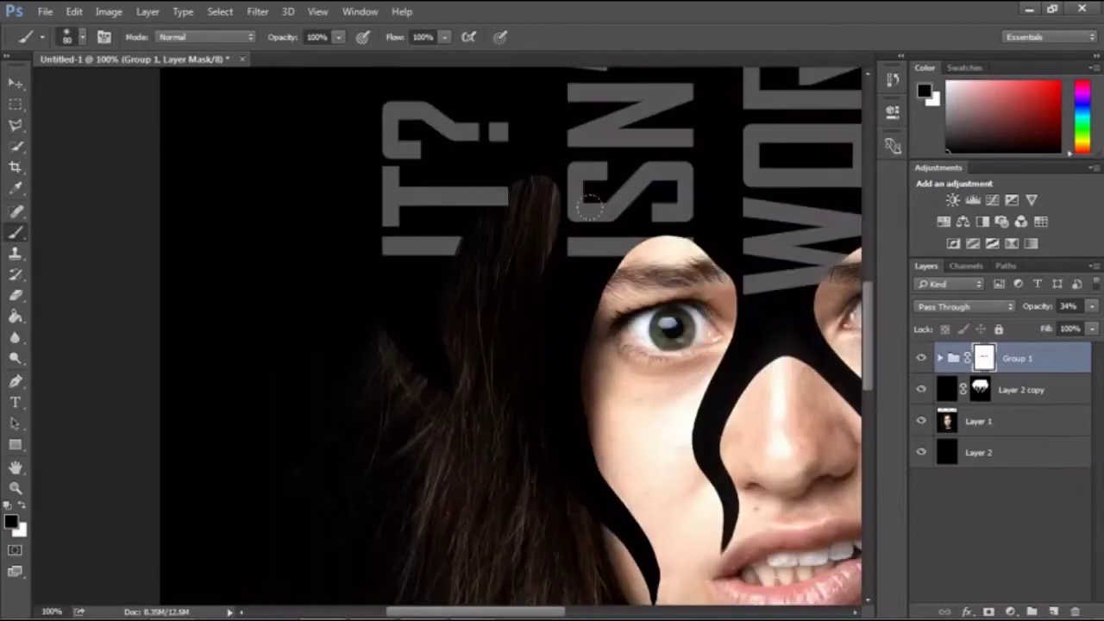
pyautogui.hotkey('ctrl', '+')
pyautogui.moveTo(868, 349); pyautogui.dragTo(868, 304)
# Step: Hide the text inside a triangular selection over the hair, then bring Group 1's opacity back up
pyautogui.click(17, 127)
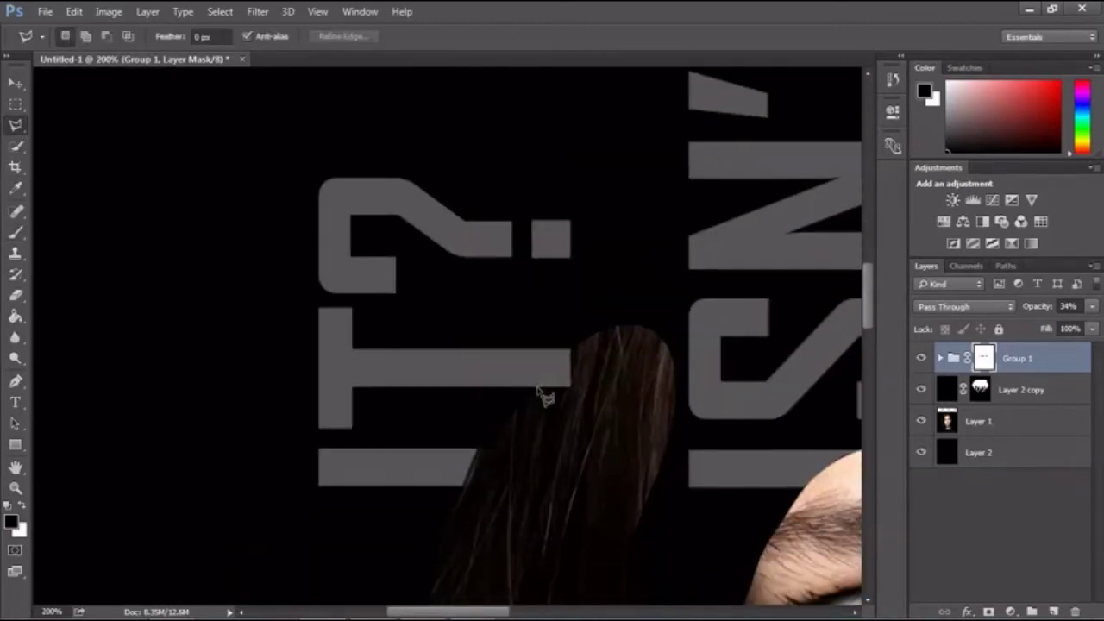
pyautogui.click(537, 389)
pyautogui.click(571, 349)
pyautogui.click(580, 395)
pyautogui.click(538, 390)
pyautogui.press('b')
pyautogui.hotkey('alt', 'BackSpace')
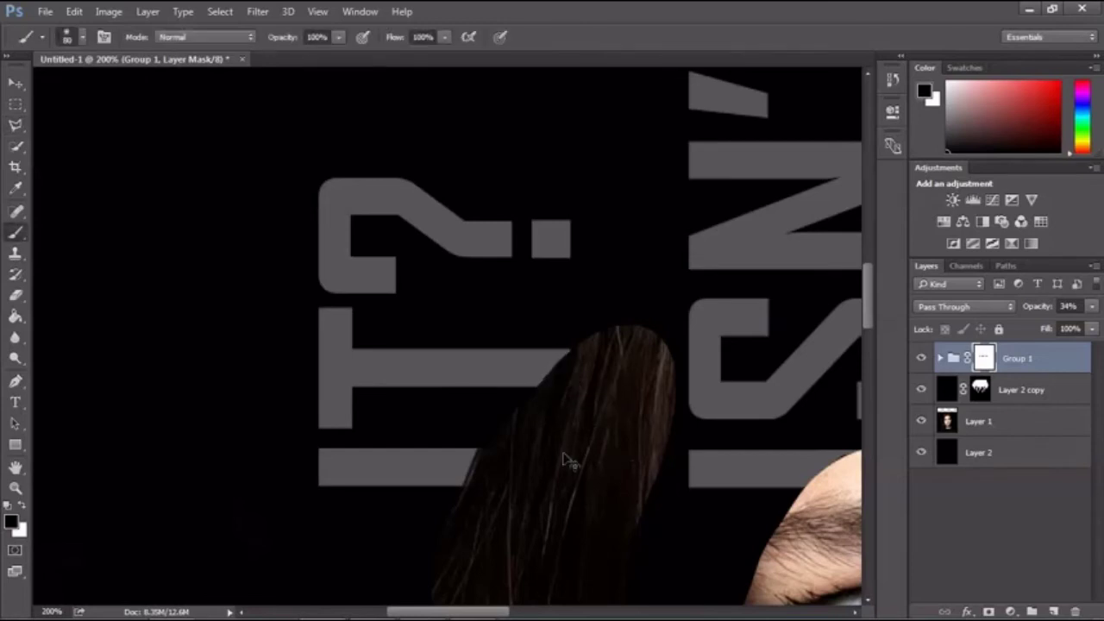
pyautogui.hotkey('ctrl', '-')
pyautogui.hotkey('ctrl', '-')
pyautogui.click(1092, 307)
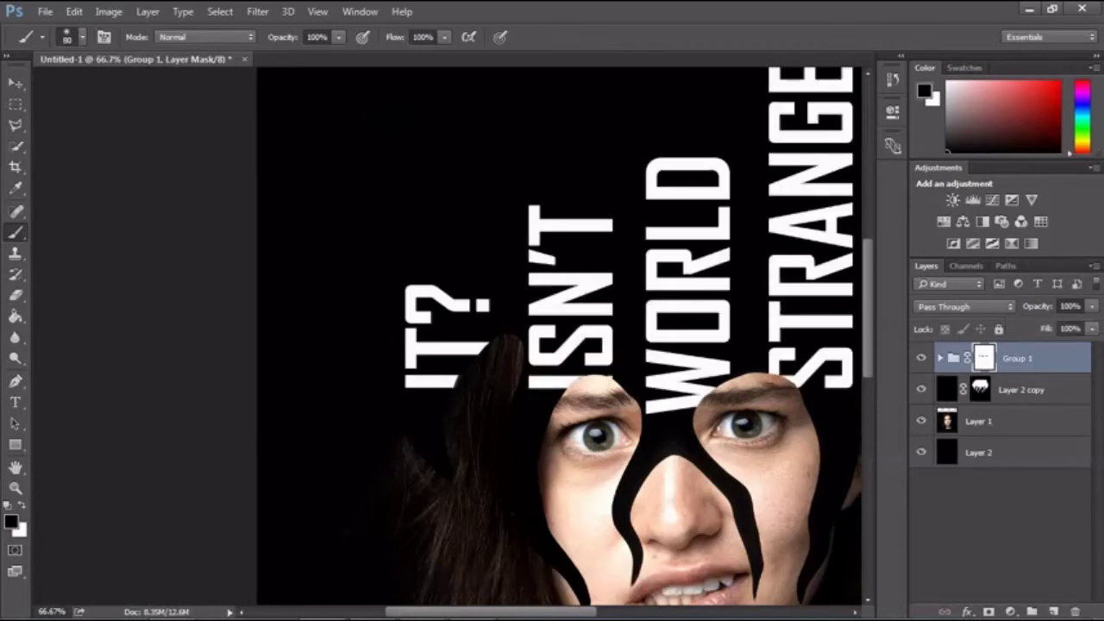
# Step: Create Layer 3 above Group 1, set it to 23% opacity and clip it to the group
pyautogui.hotkey('ctrl', '-')
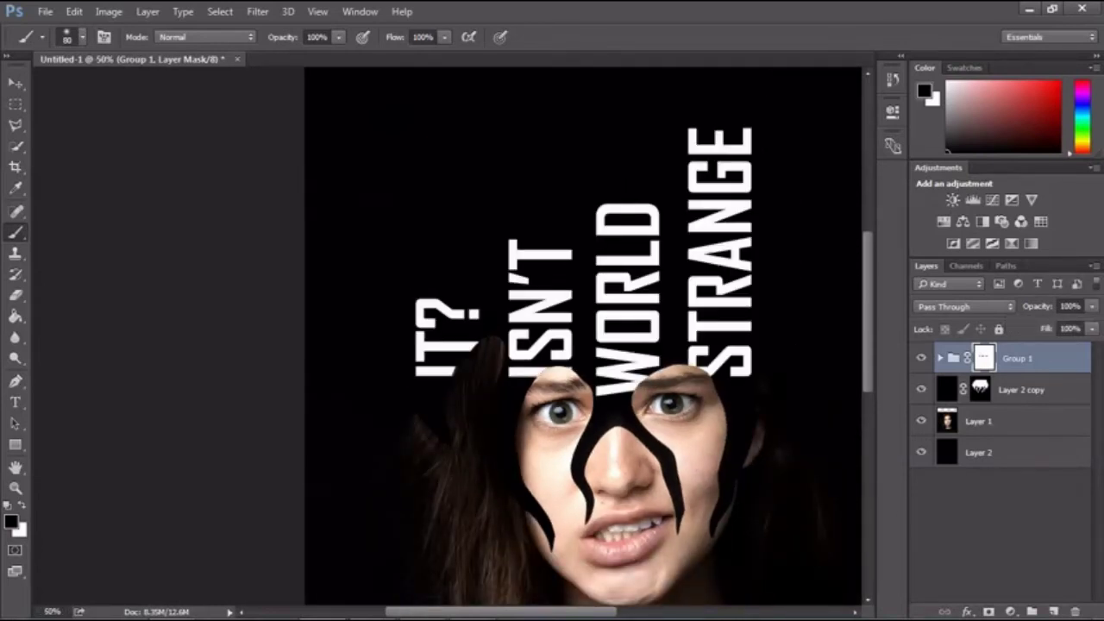
pyautogui.click(1056, 610)
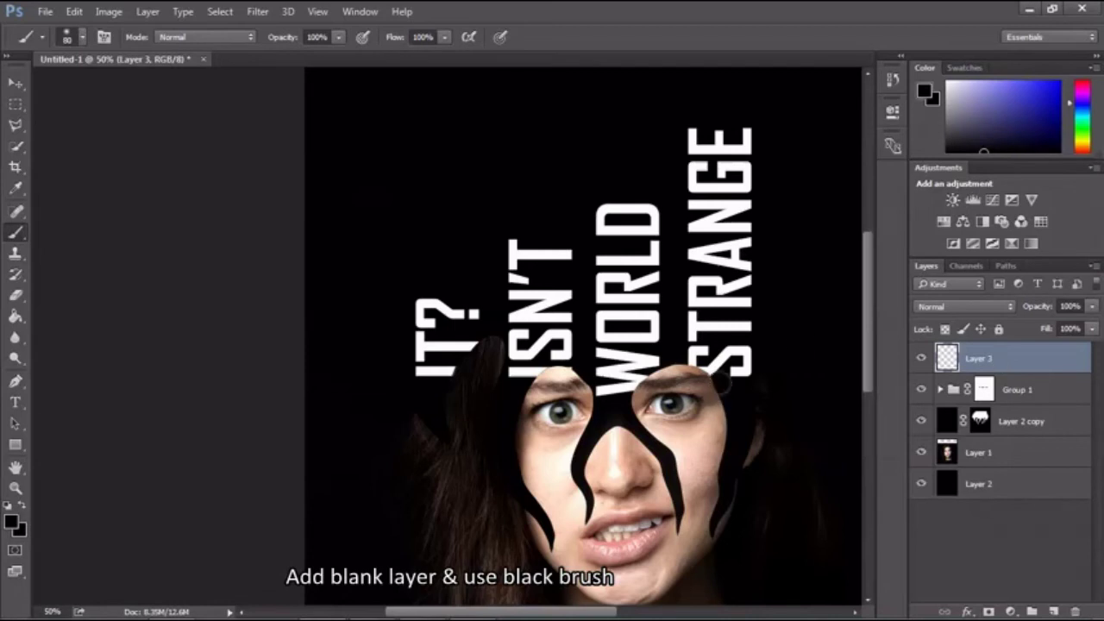
pyautogui.moveTo(721, 385)
pyautogui.mouseDown()
pyautogui.moveTo(695, 363)
pyautogui.moveTo(719, 385)
pyautogui.mouseUp()
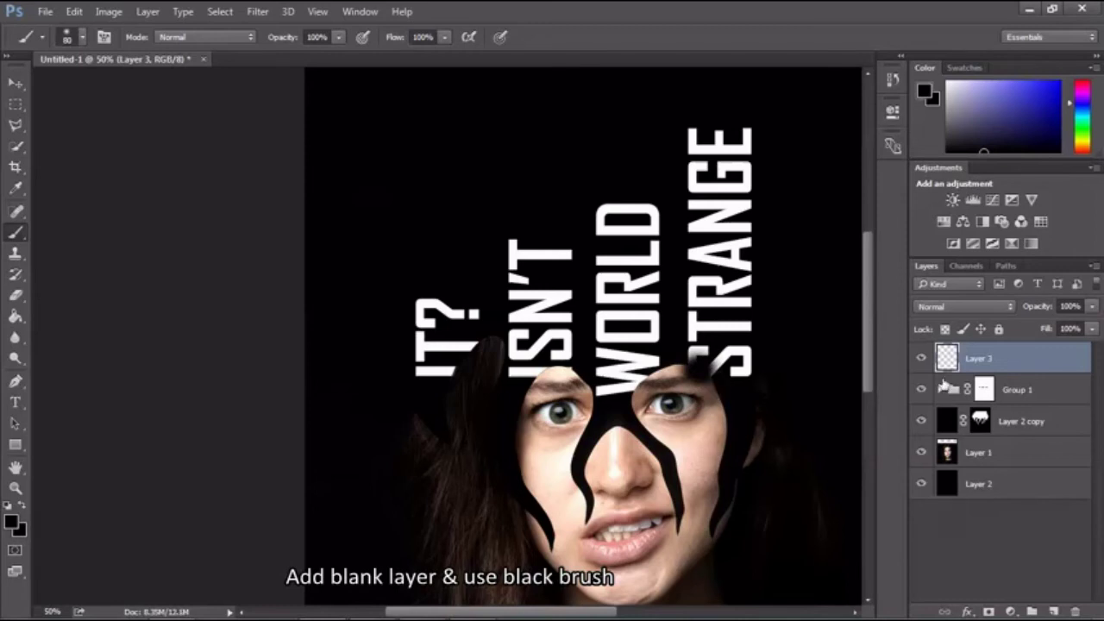
pyautogui.hotkey('ctrl', 'z')
pyautogui.click(1092, 307)
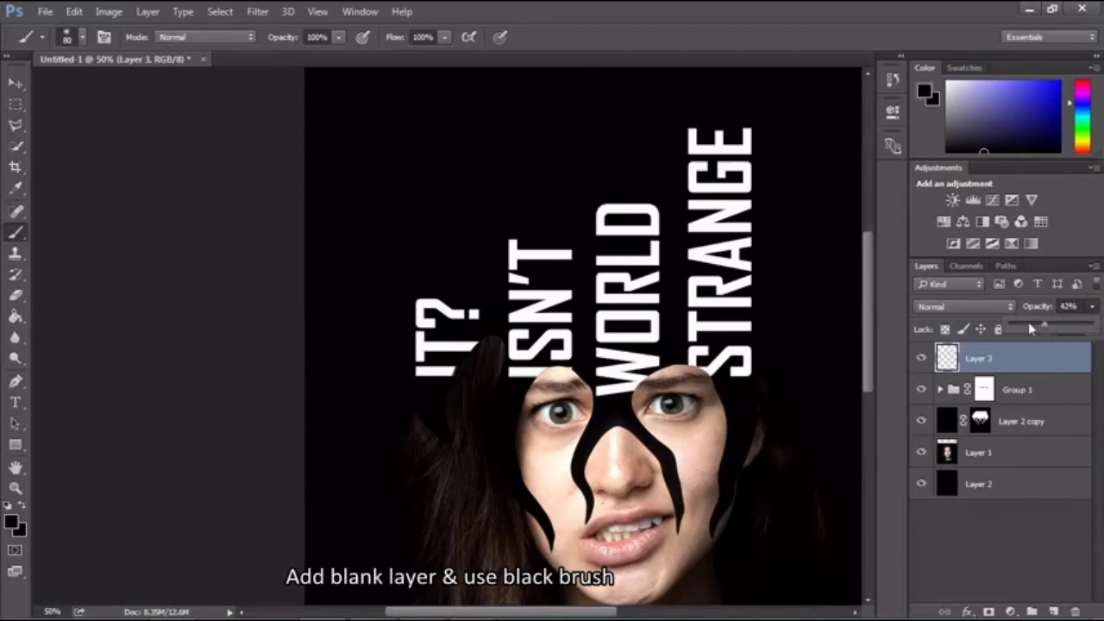
pyautogui.click(1028, 326)
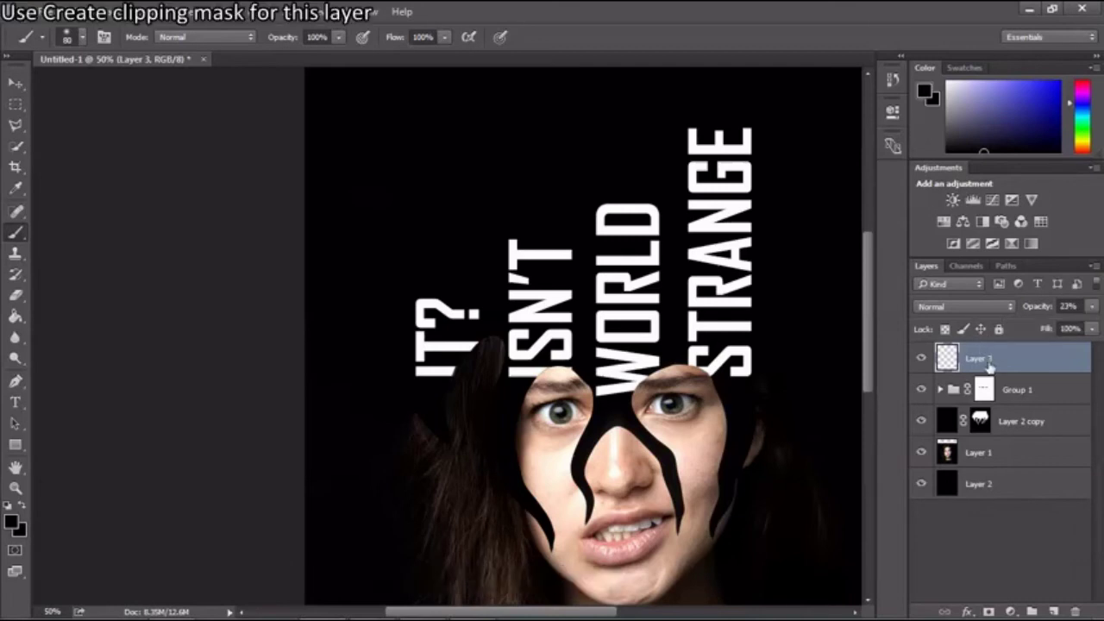
pyautogui.rightClick(990, 366)
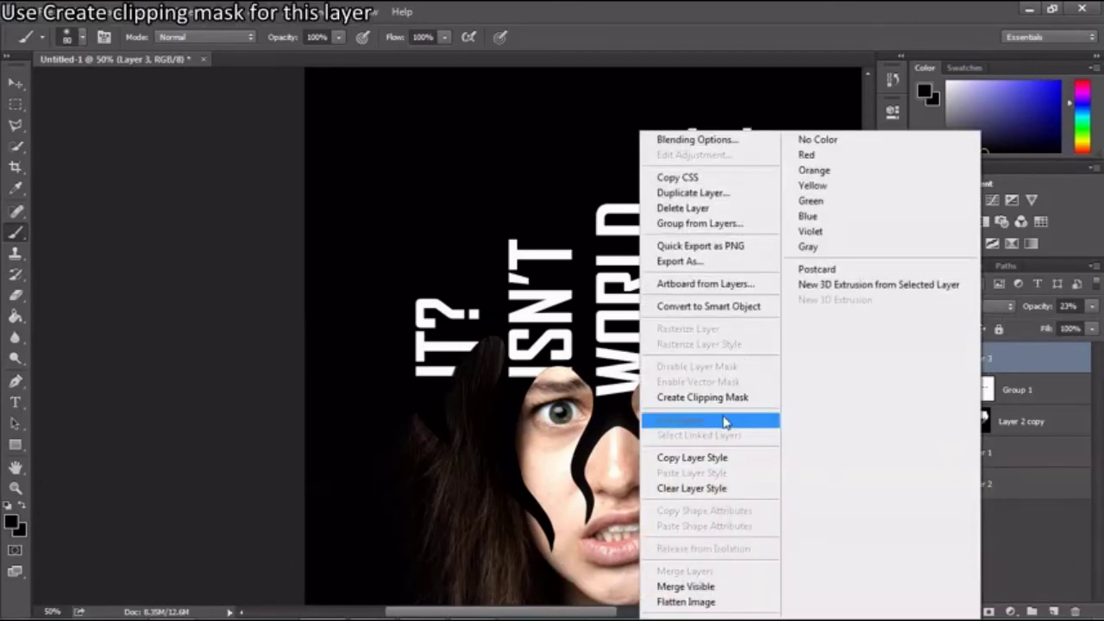
pyautogui.click(720, 398)
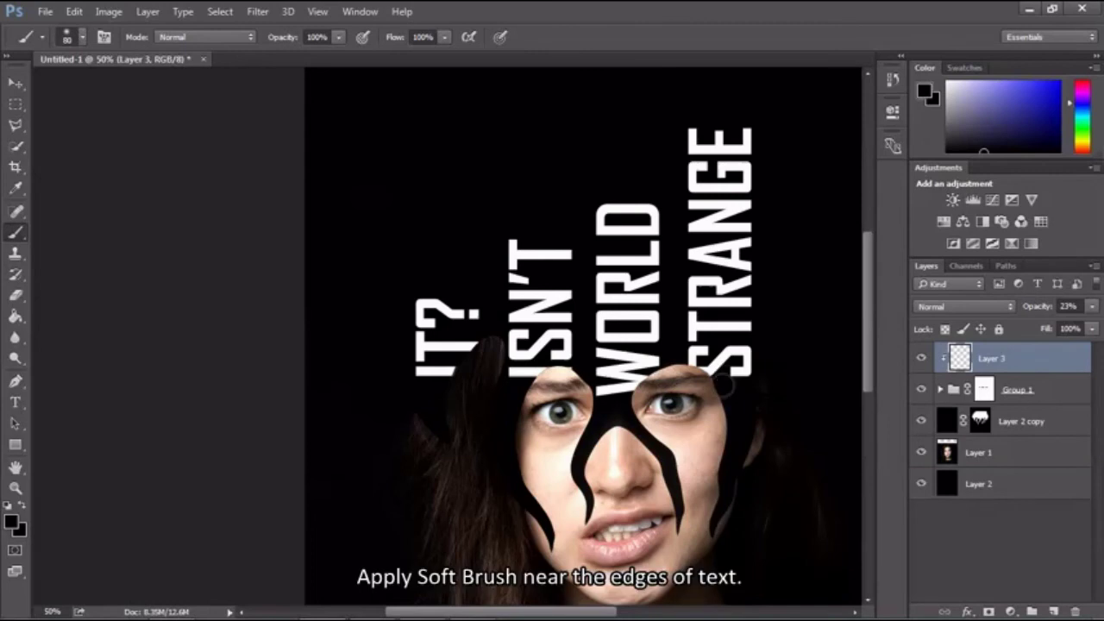
# Step: Brush black shading under STRANGE, WORLD, ISN'T and IT?, raising Layer 3 to 61% opacity
pyautogui.moveTo(723, 383); pyautogui.dragTo(719, 379)
pyautogui.moveTo(647, 408); pyautogui.dragTo(625, 388)
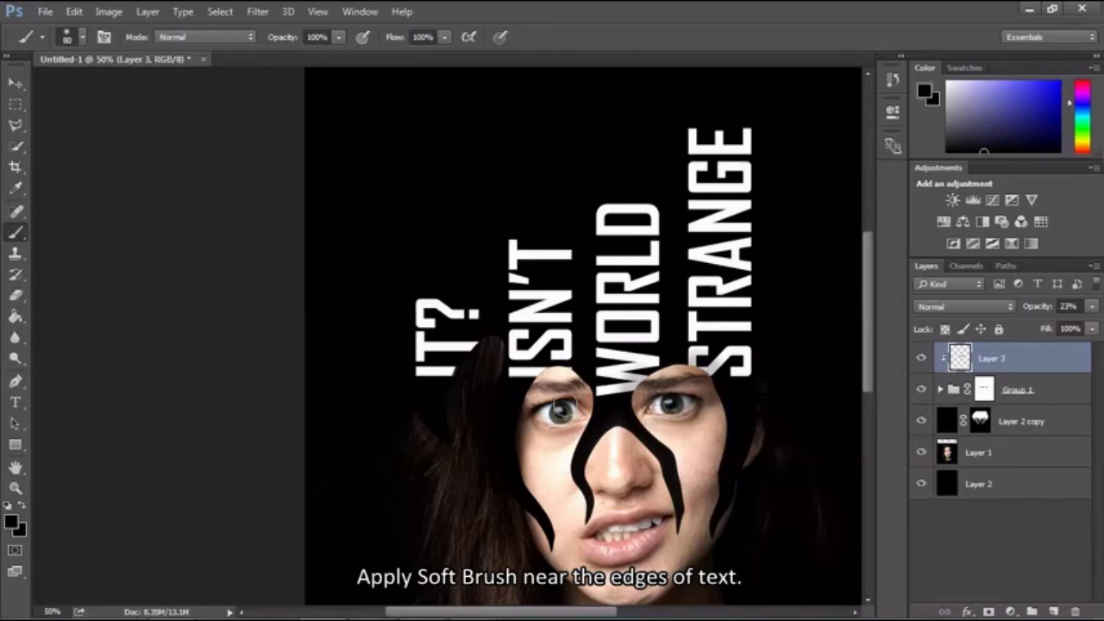
pyautogui.moveTo(561, 393); pyautogui.dragTo(585, 379)
pyautogui.moveTo(469, 387)
pyautogui.mouseDown()
pyautogui.moveTo(463, 399)
pyautogui.moveTo(468, 389)
pyautogui.mouseUp()
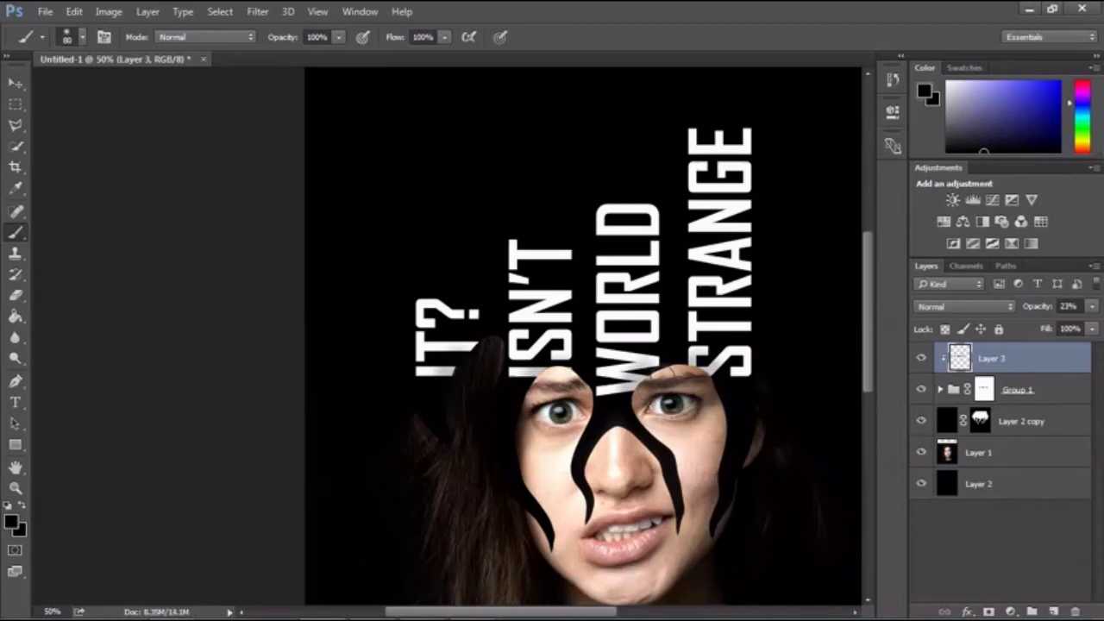
pyautogui.click(1092, 306)
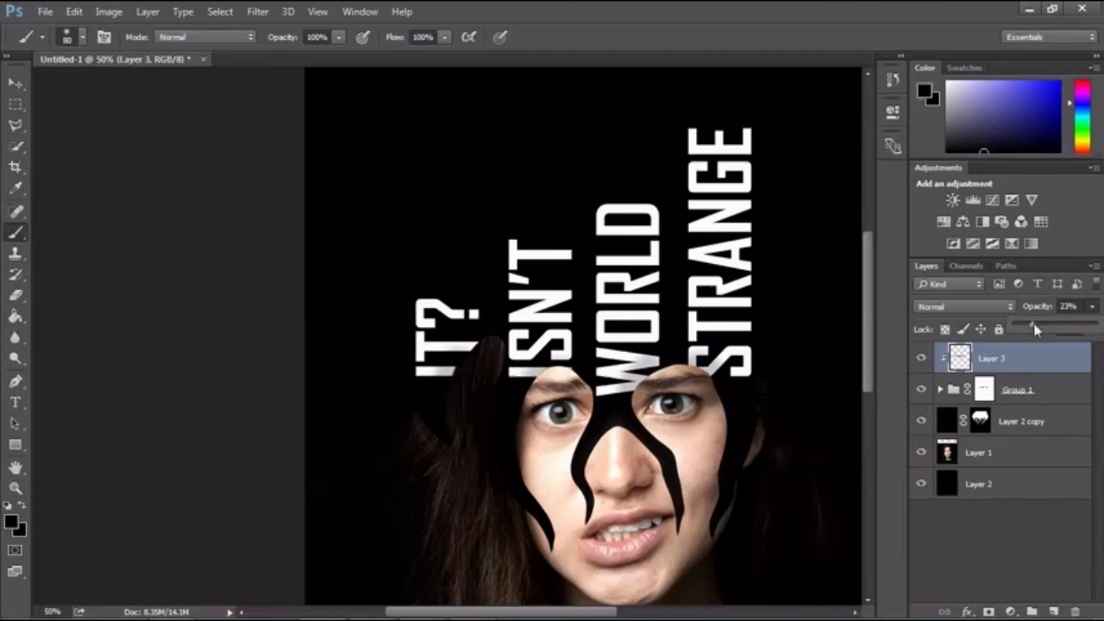
pyautogui.moveTo(1035, 329); pyautogui.dragTo(1066, 330)
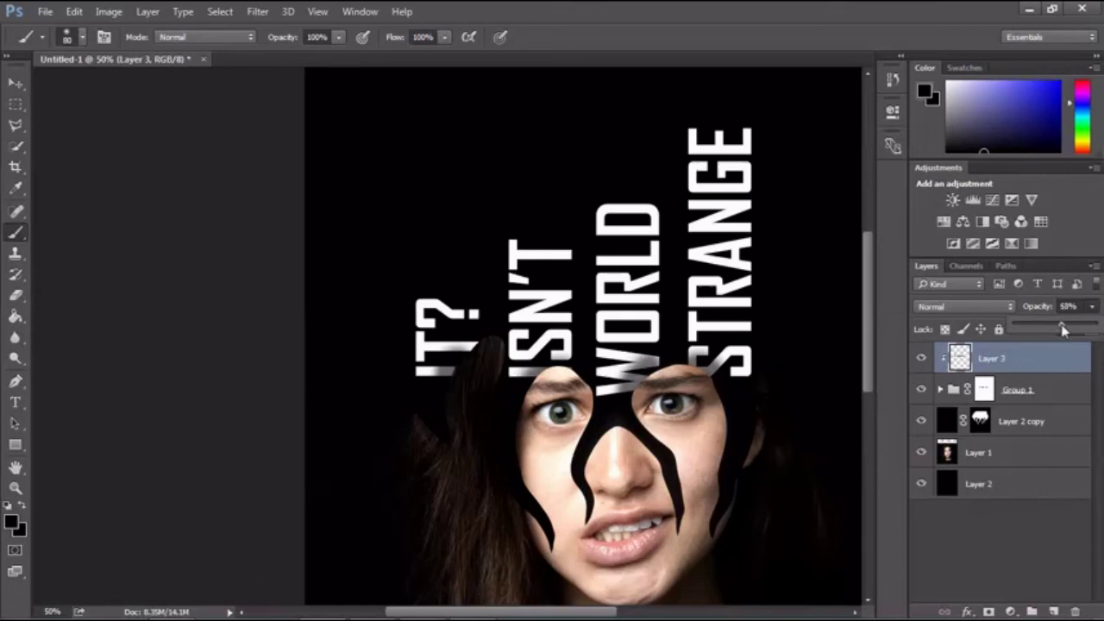
pyautogui.click(705, 388)
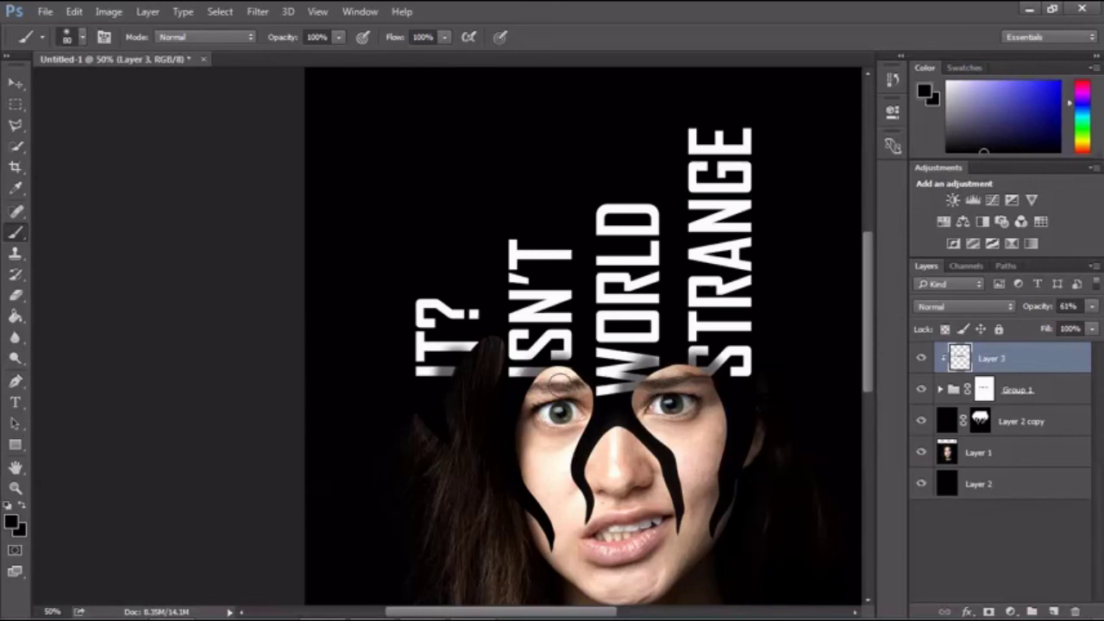
pyautogui.moveTo(457, 347)
pyautogui.mouseDown()
pyautogui.moveTo(472, 375)
pyautogui.moveTo(460, 353)
pyautogui.mouseUp()
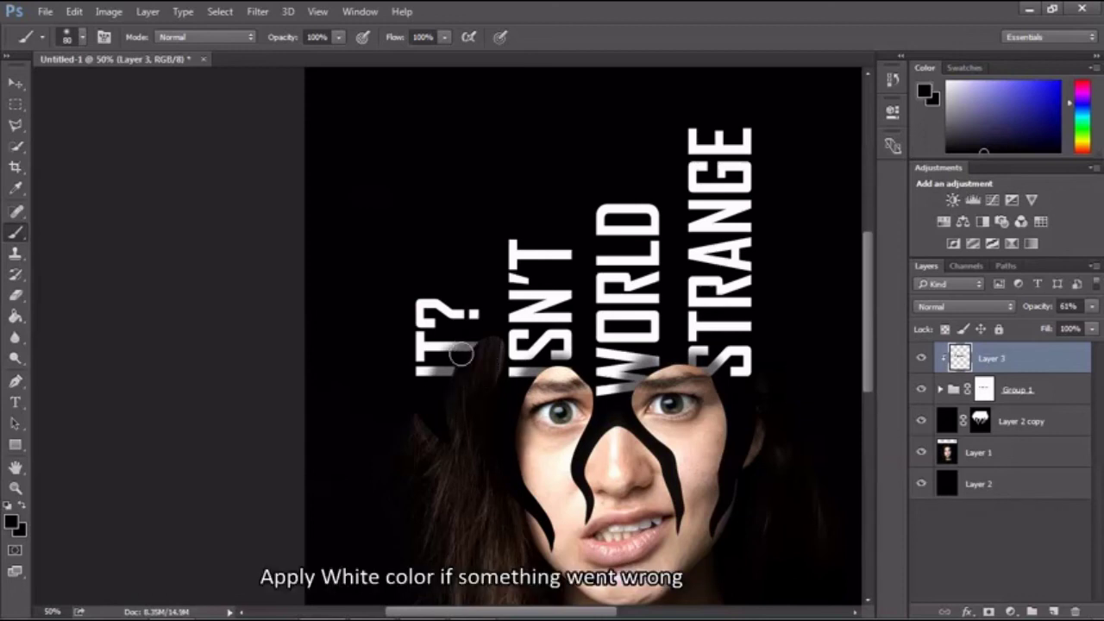
# Step: Switch the foreground colour to white and soften the shadows under IT?, STRANGE and ISN'T
pyautogui.click(18, 524)
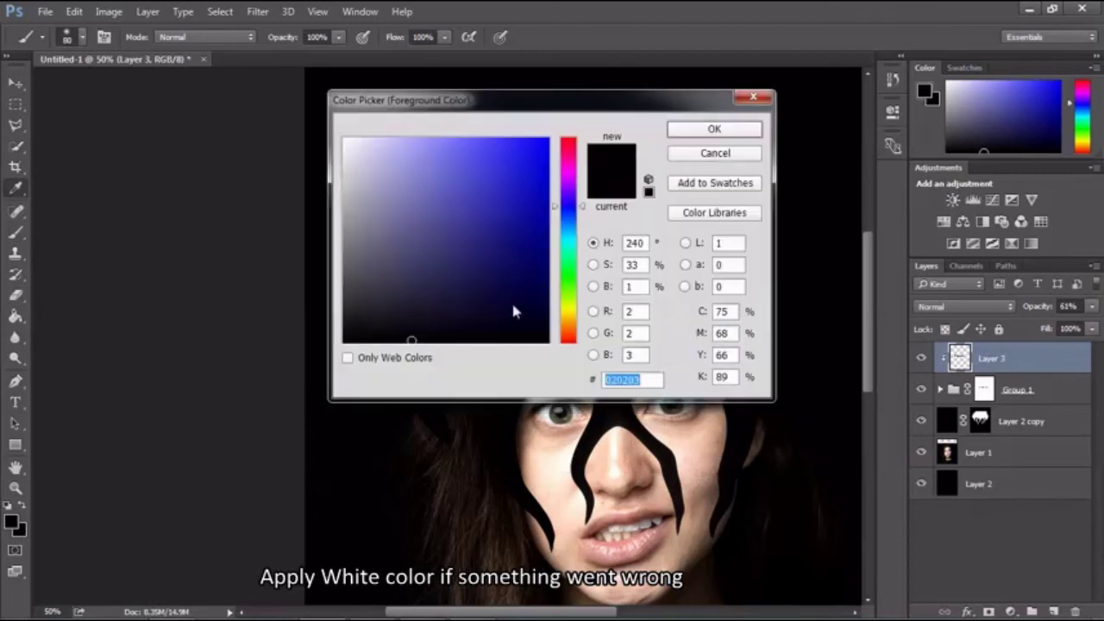
pyautogui.click(346, 141)
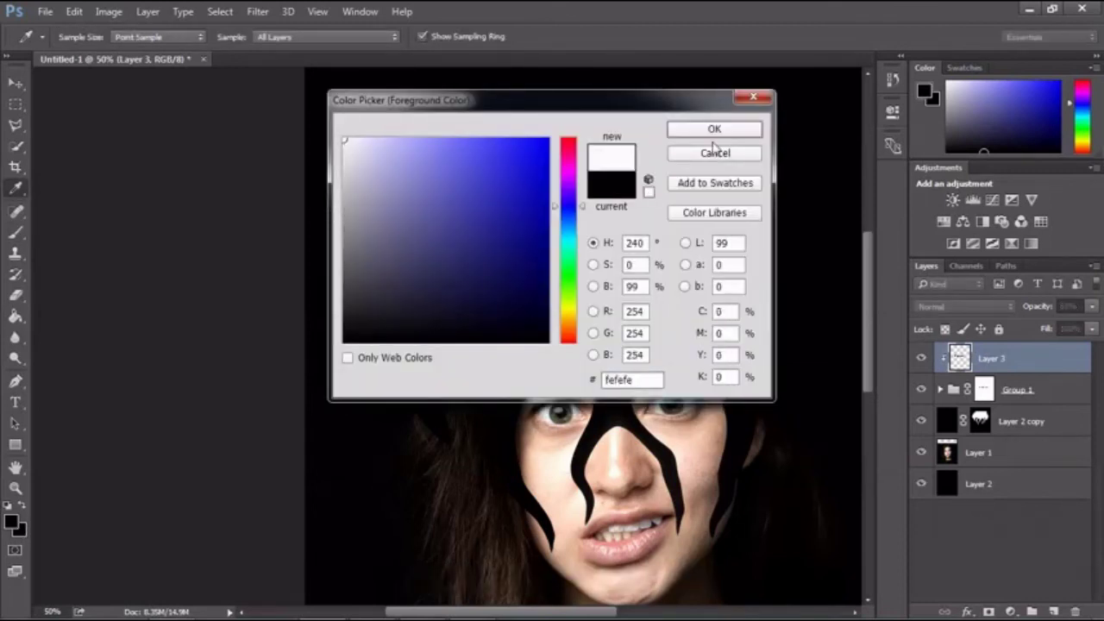
pyautogui.click(681, 131)
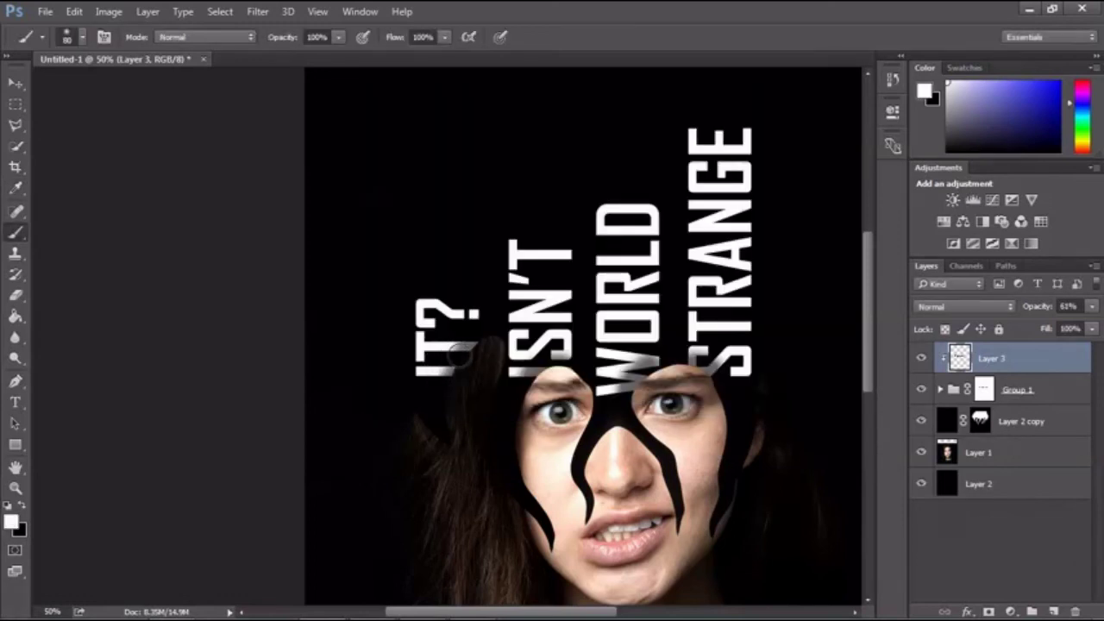
pyautogui.moveTo(438, 361)
pyautogui.mouseDown()
pyautogui.moveTo(456, 366)
pyautogui.moveTo(445, 373)
pyautogui.mouseUp()
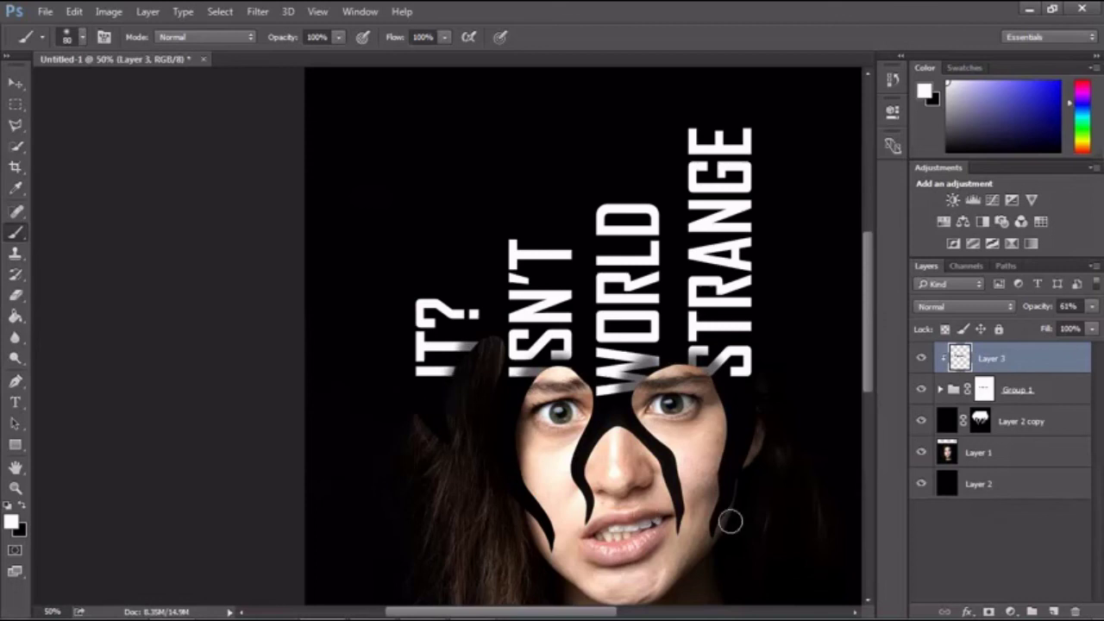
pyautogui.moveTo(716, 355)
pyautogui.mouseDown()
pyautogui.moveTo(739, 385)
pyautogui.moveTo(653, 356)
pyautogui.moveTo(624, 412)
pyautogui.mouseUp()
pyautogui.moveTo(578, 349)
pyautogui.mouseDown()
pyautogui.moveTo(541, 363)
pyautogui.moveTo(586, 368)
pyautogui.mouseUp()
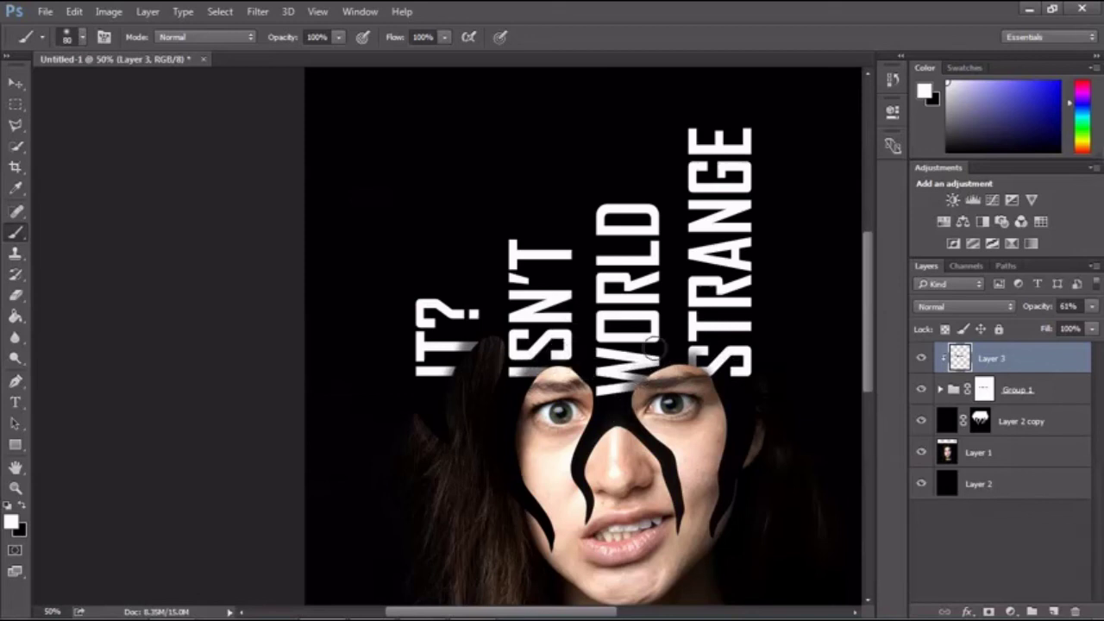
pyautogui.hotkey('ctrl', '-')
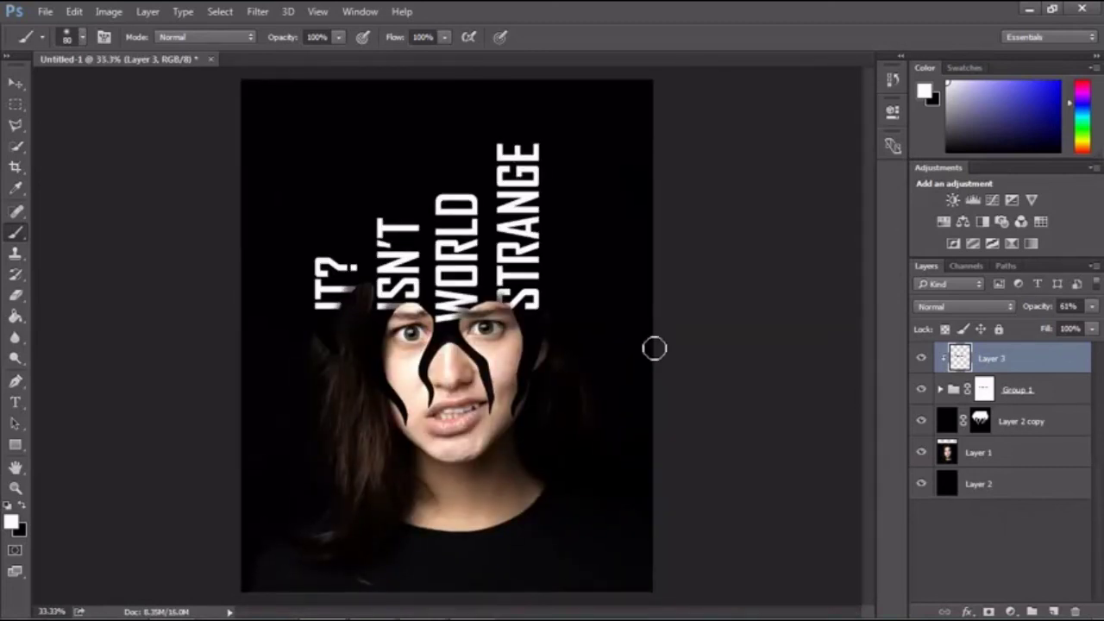
# Step: Switch to the Move tool, fit the poster in view and cycle to full screen mode
pyautogui.press('v')
pyautogui.press('ctrl')
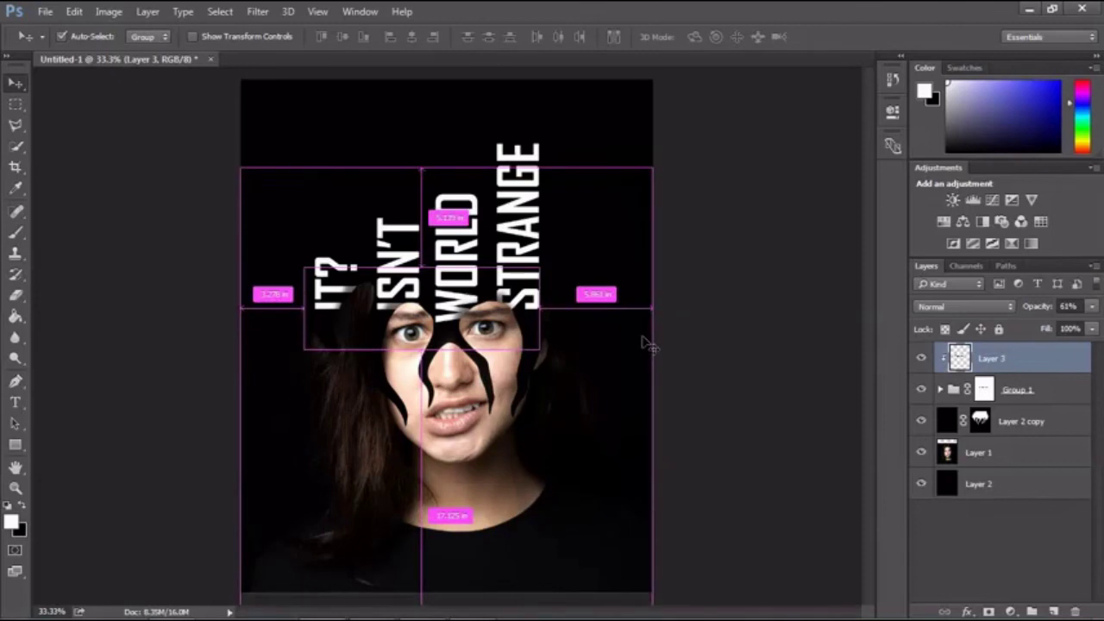
pyautogui.scroll(1, 645, 343)
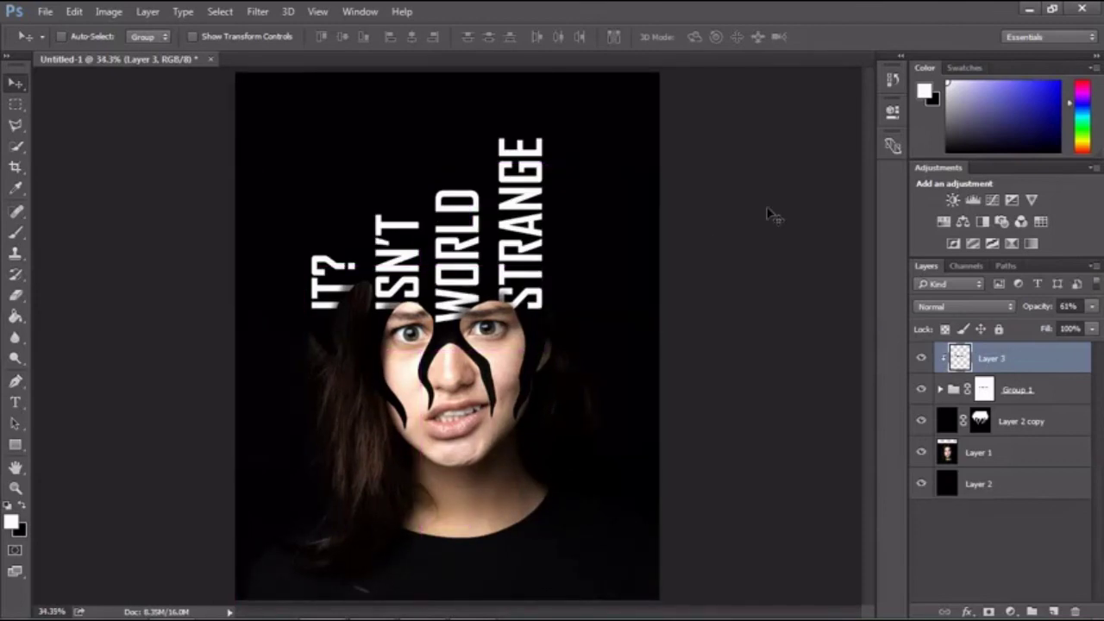
pyautogui.press('f')
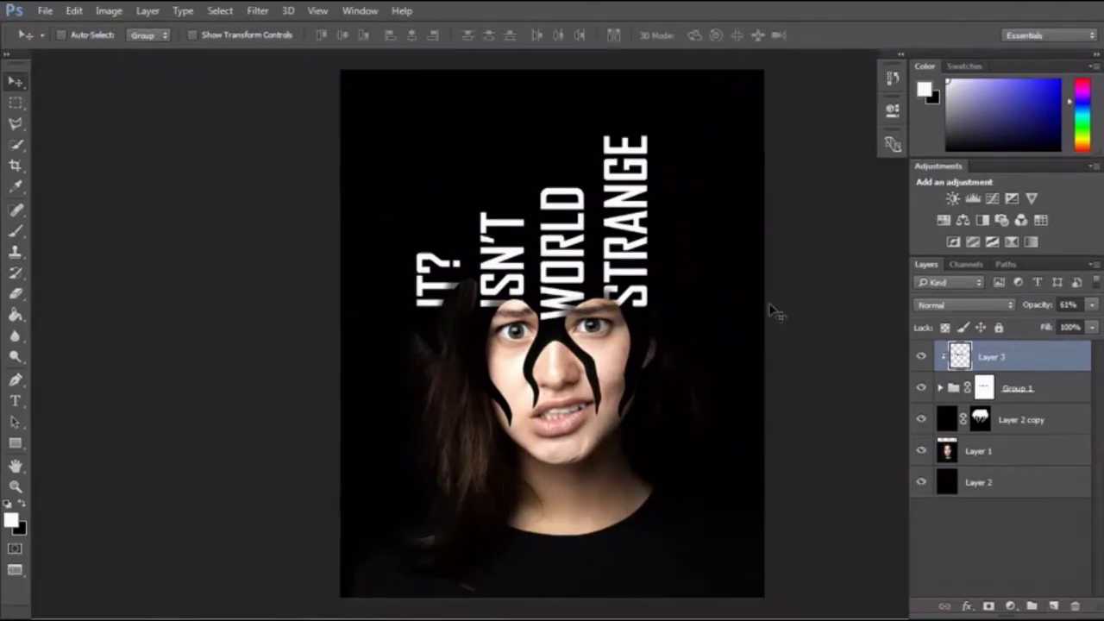
pyautogui.press('f')
pyautogui.press('f')
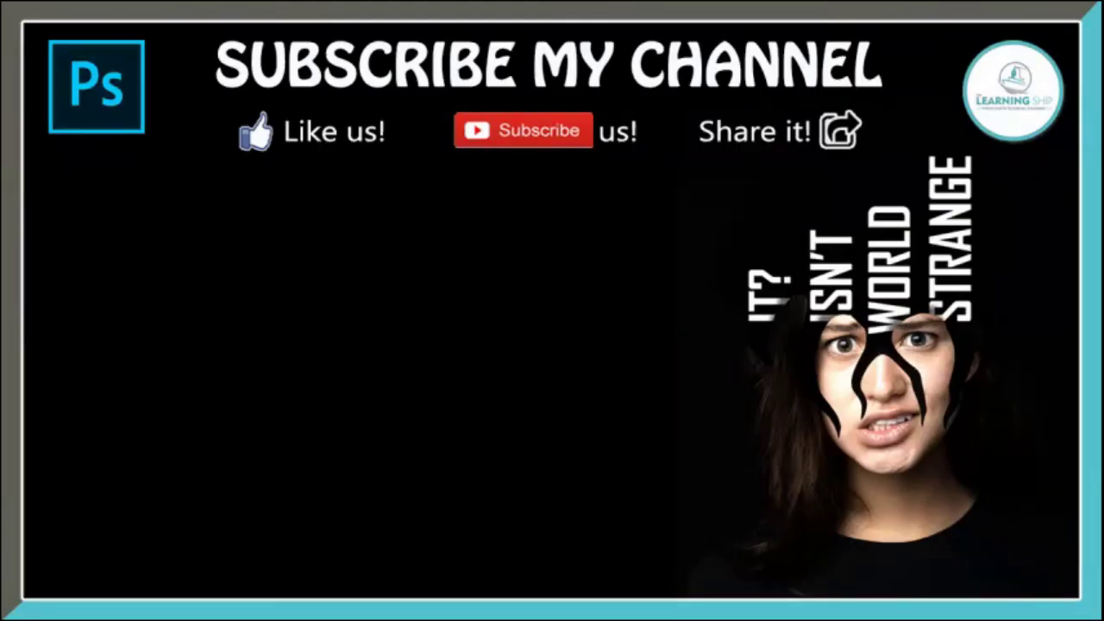